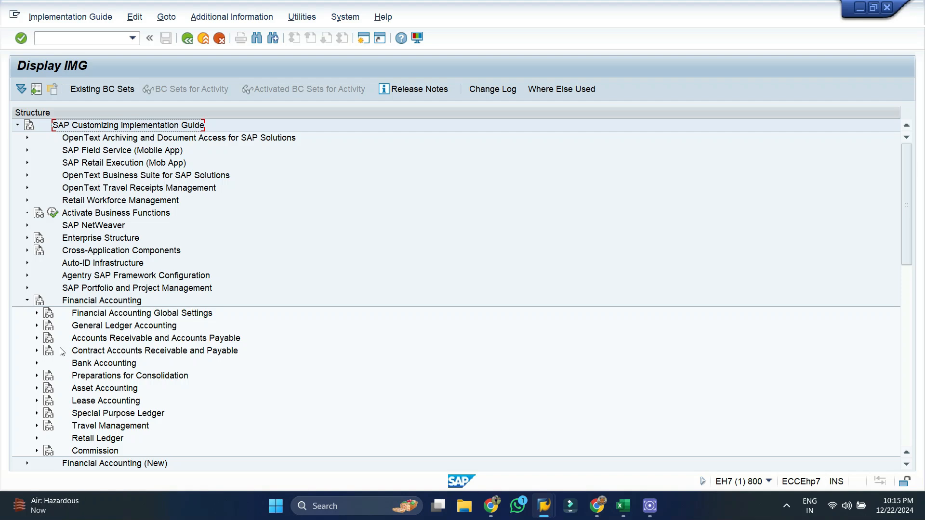
- Open Define Account Groups with Screen Layout (Vendors) among the preparations for creating vendor master data under Accounts Receivable and Accounts Payable
left_click(36, 339)
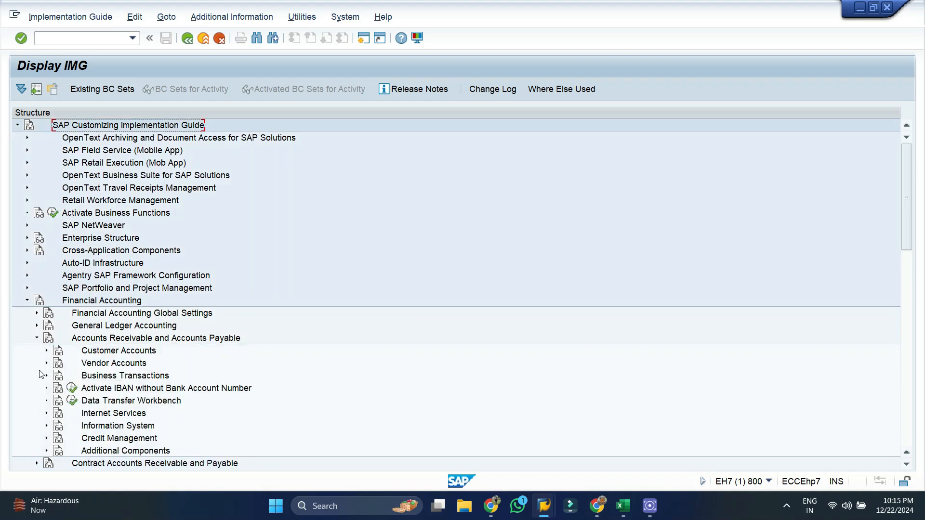
left_click(46, 364)
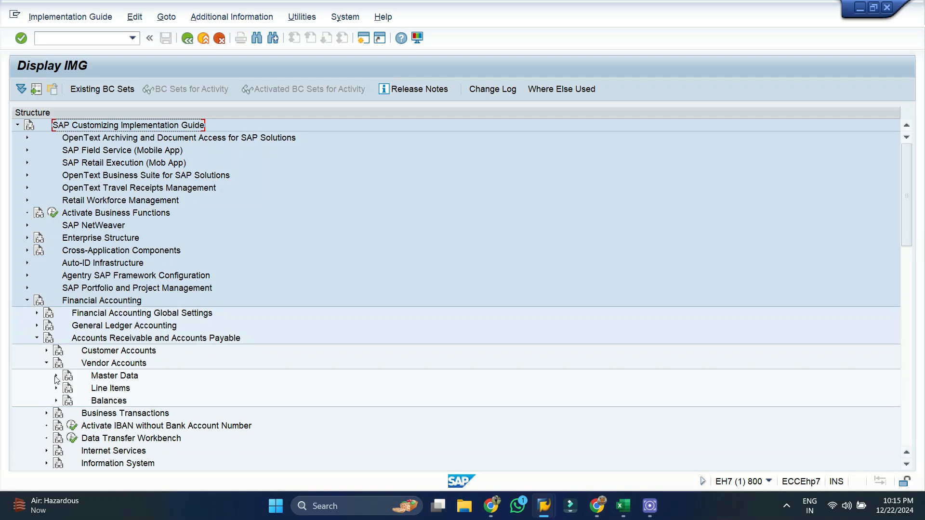
left_click(56, 375)
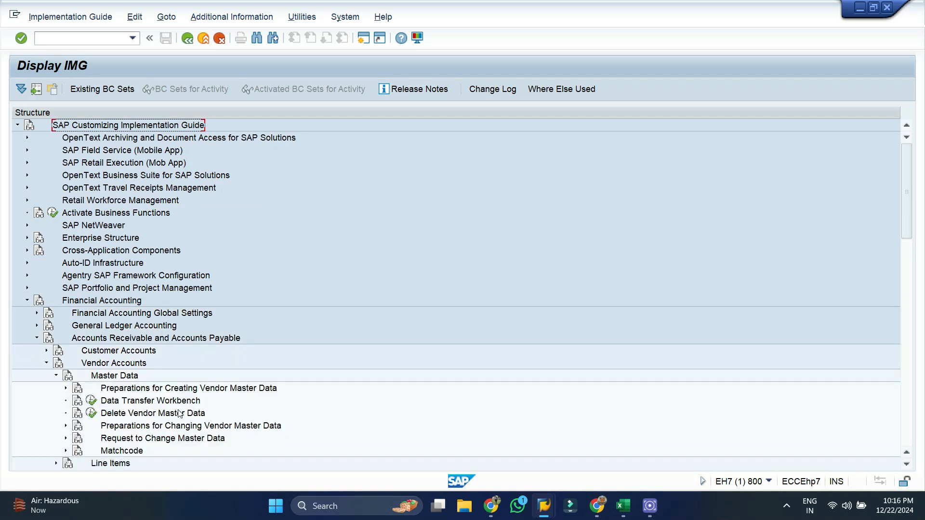
left_click(66, 389)
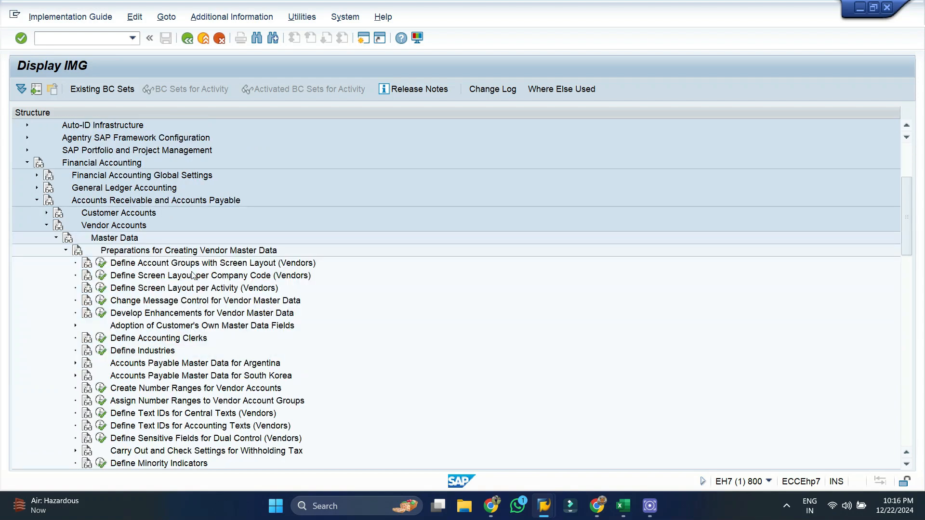
left_click(100, 264)
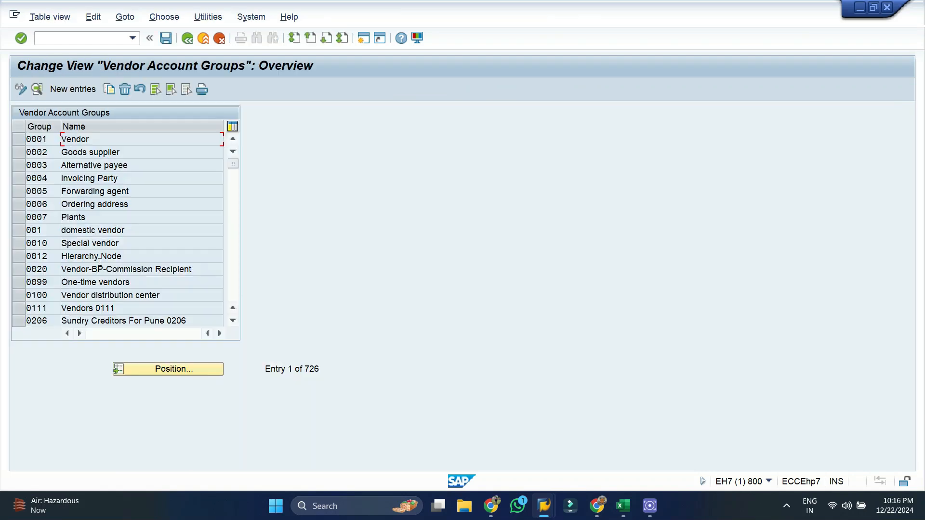
- Copy vendor account group 0001 as account group MS00 with the meaning MSIL DOMESTIC VENDOR
left_click(19, 139)
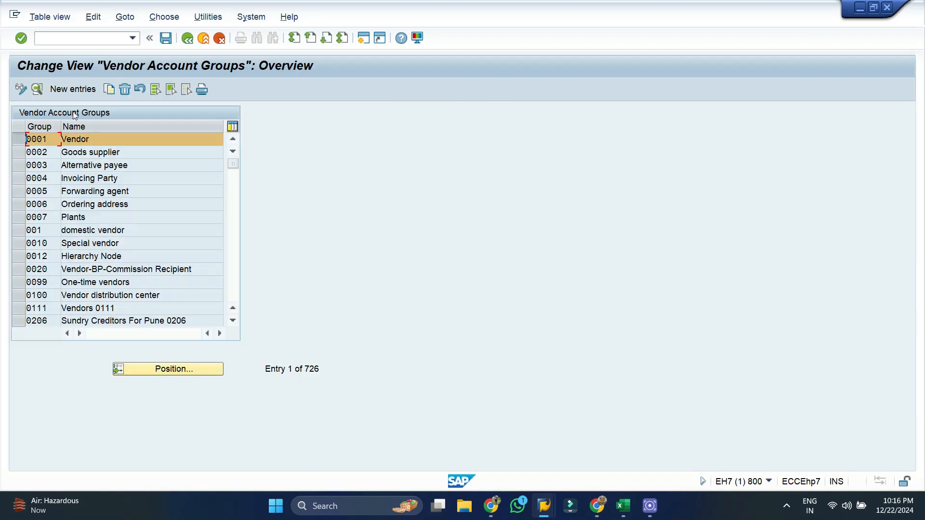
left_click(109, 90)
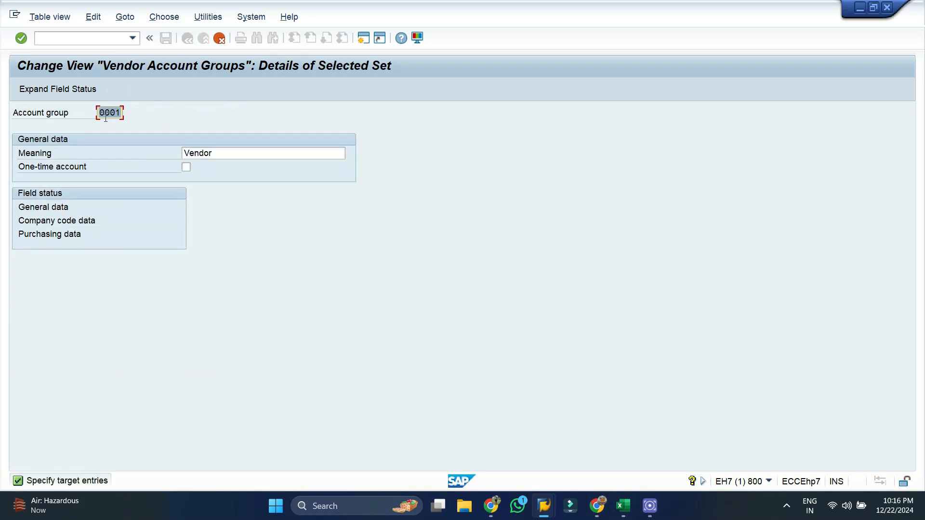
type("MS00")
left_click(241, 154)
key("BackSpace")
key("BackSpace")
key("BackSpace")
key("BackSpace")
key("BackSpace")
key("BackSpace")
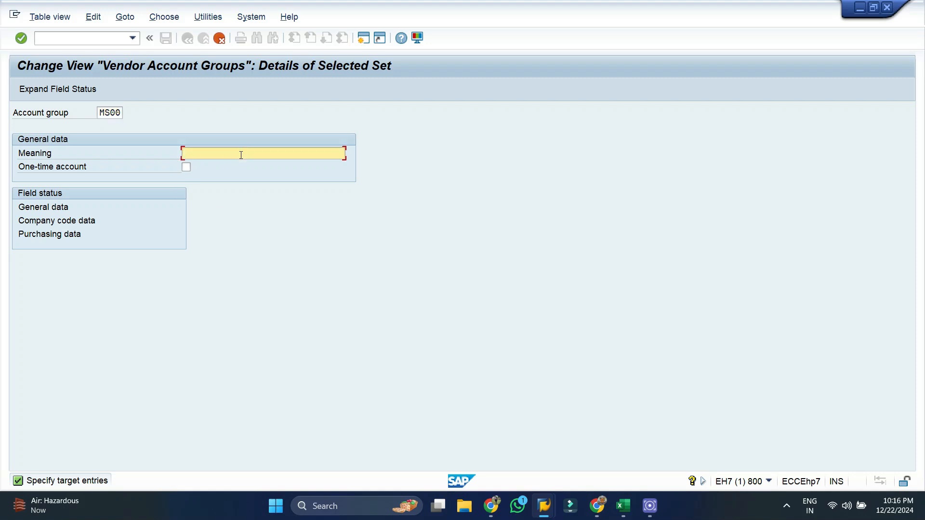
type("MSIL DOMESTIC VENDOR")
key("Tab")
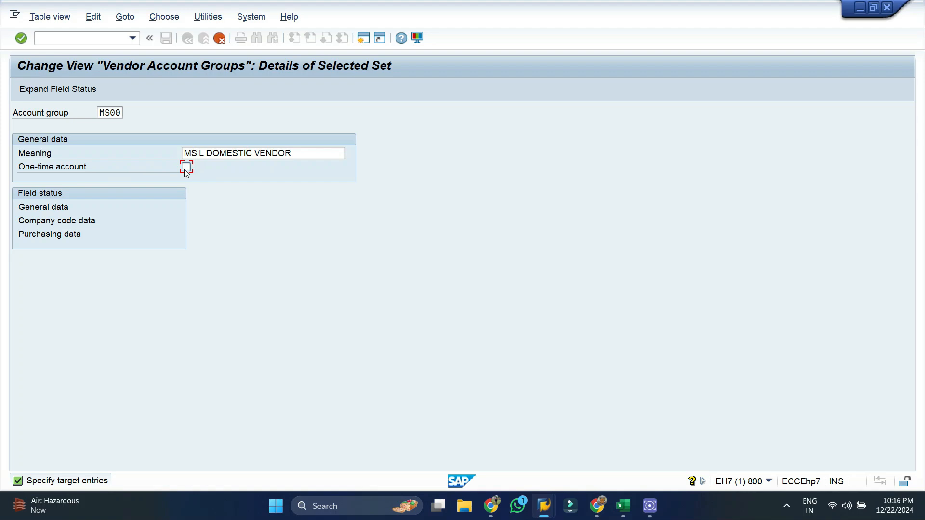
- Review the Address and Communication field status settings in the general data of account group MS00
double_click(41, 208)
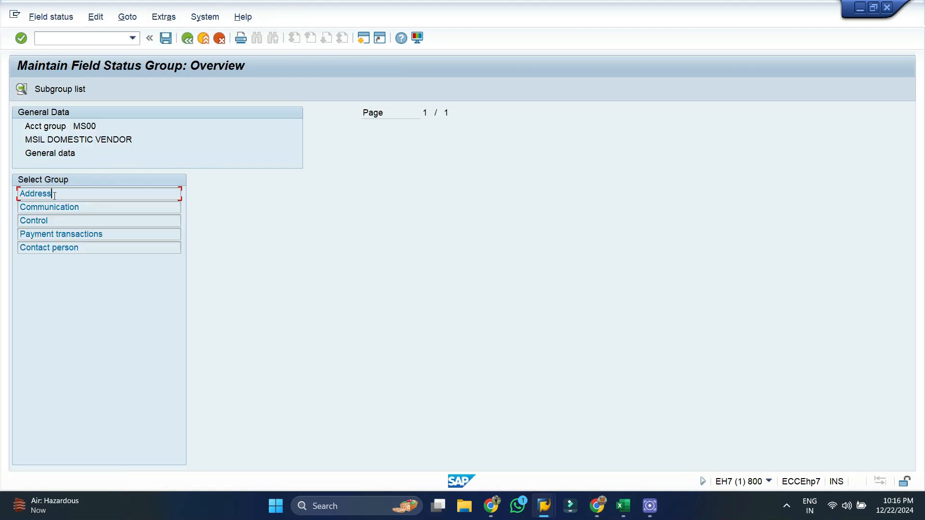
double_click(53, 196)
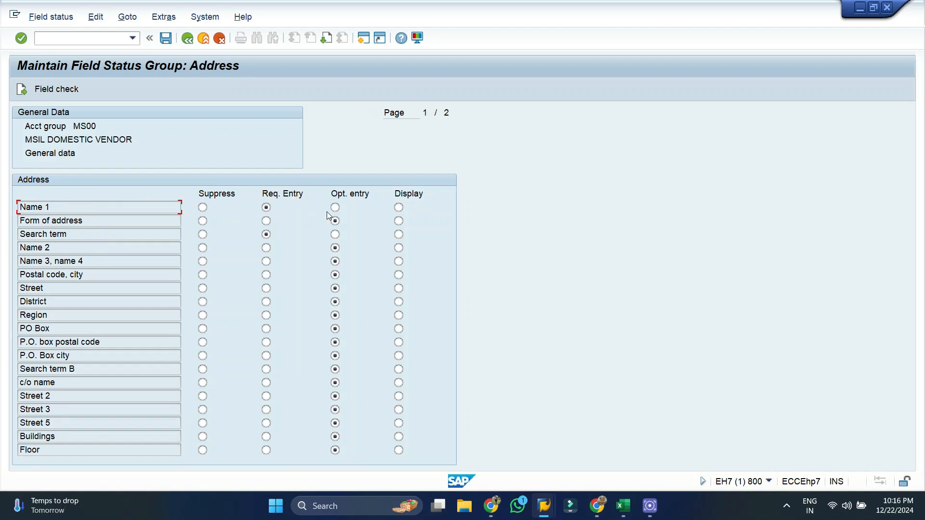
left_click(187, 38)
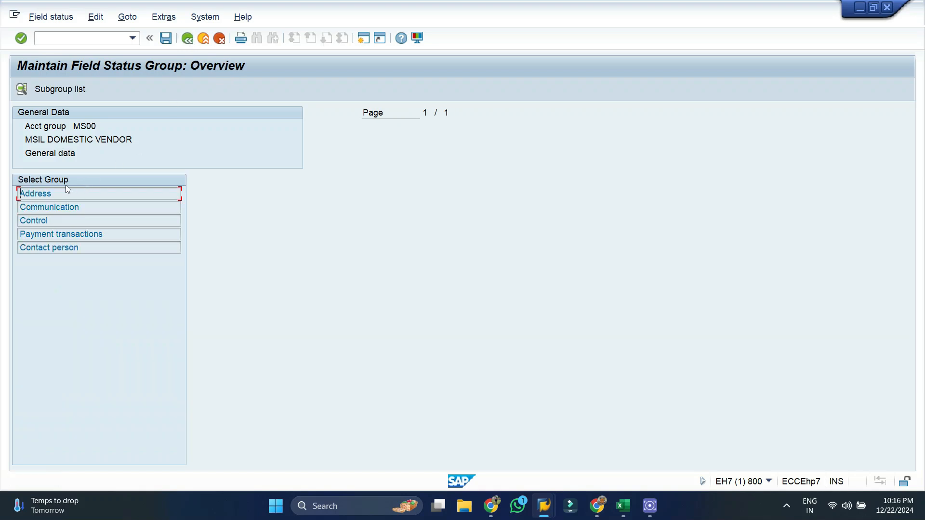
double_click(59, 212)
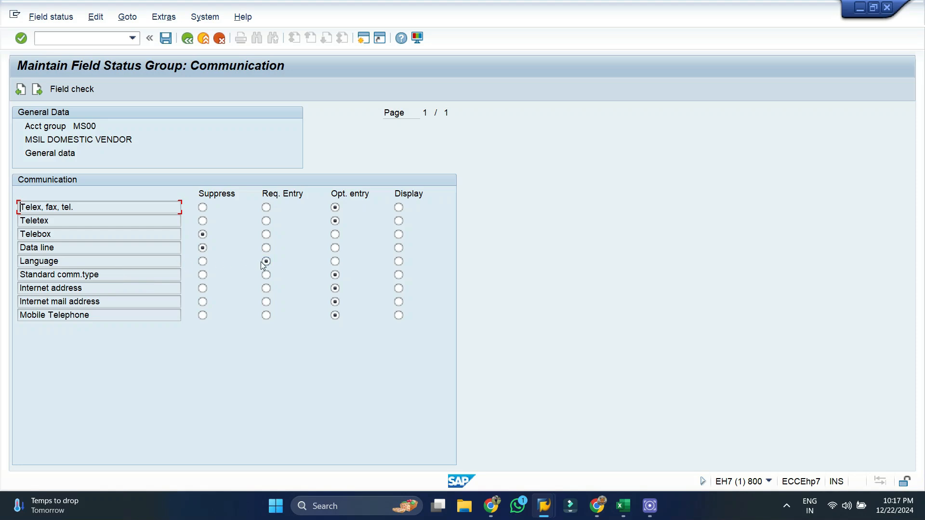
left_click(187, 38)
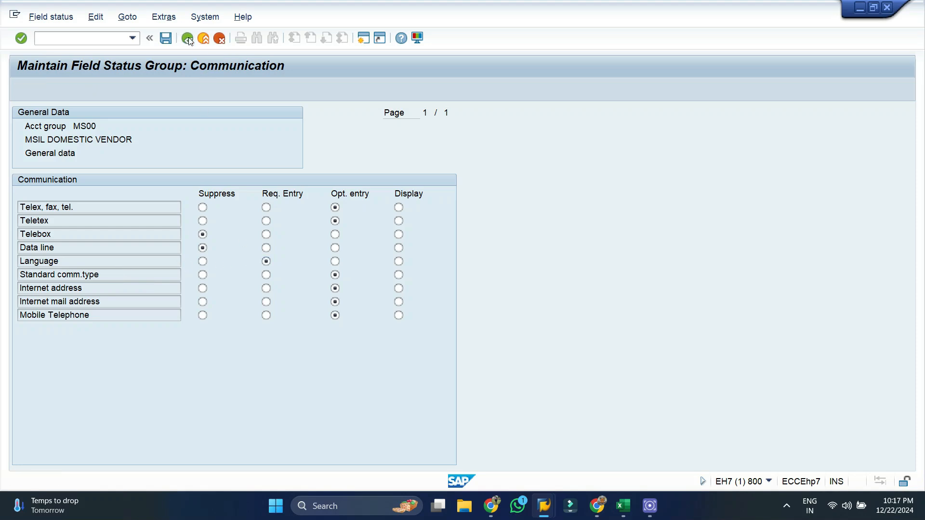
left_click(187, 39)
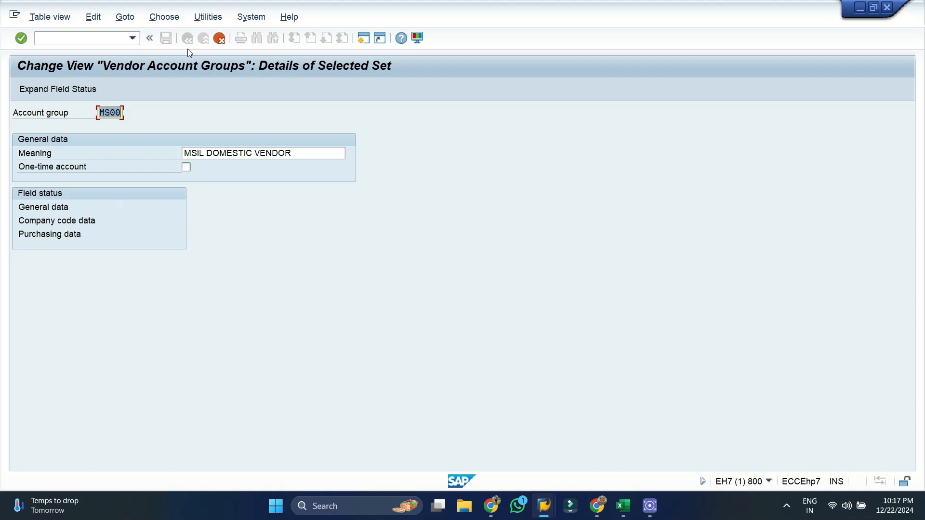
- Accept the copied account group MS00, save it to the proposed customizing request and return to the implementation guide
left_click(20, 40)
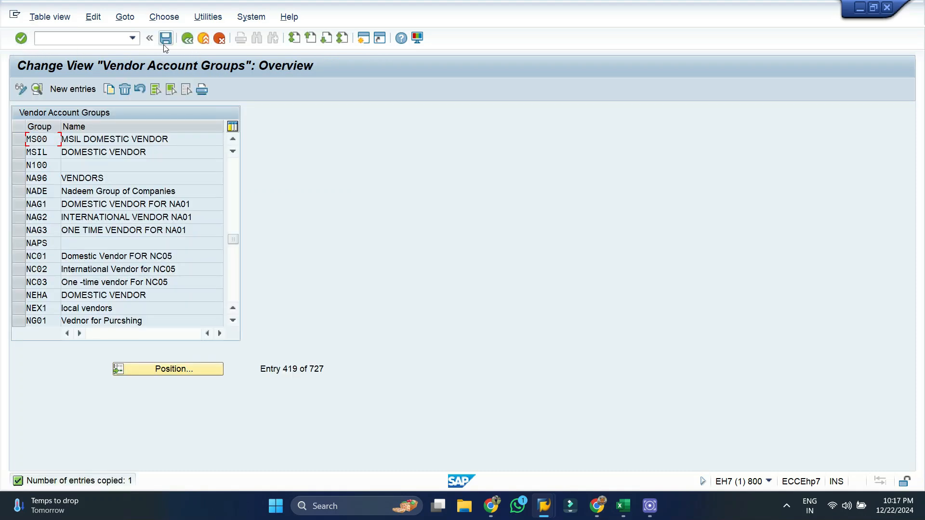
left_click(165, 39)
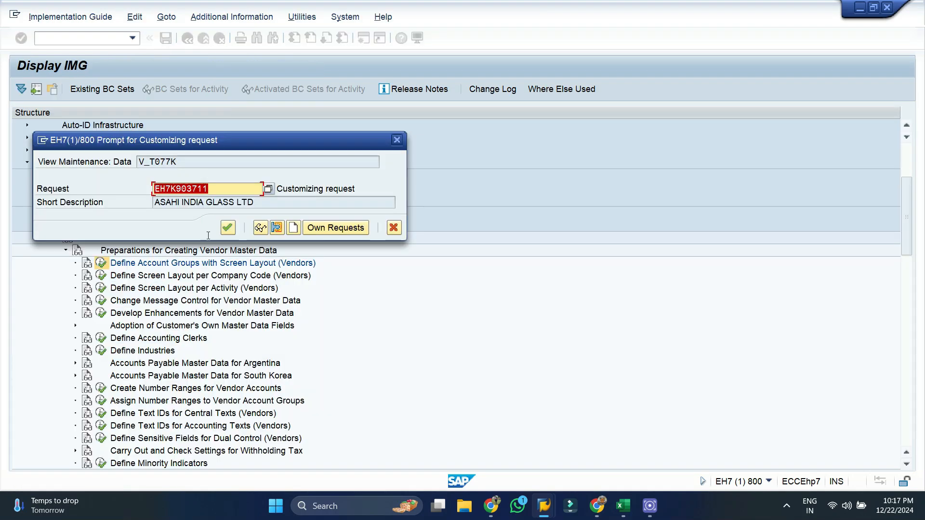
left_click(228, 228)
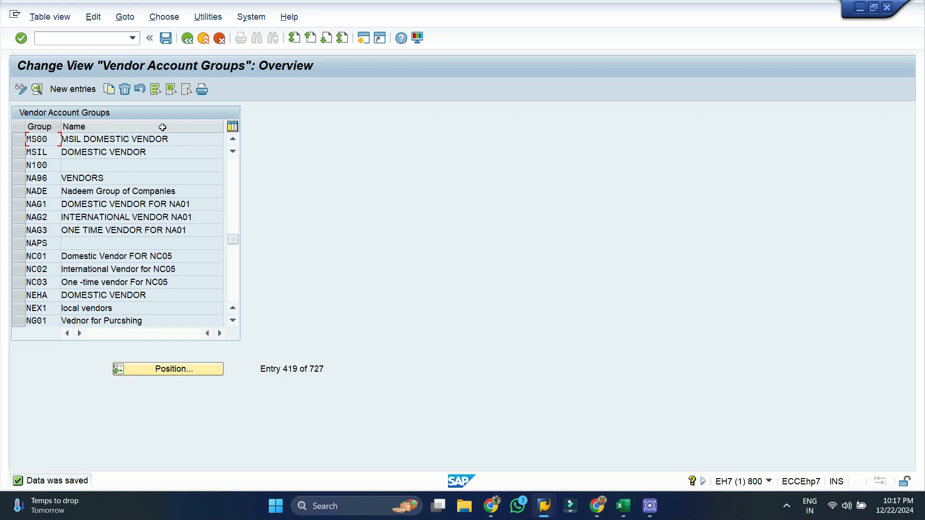
left_click(188, 38)
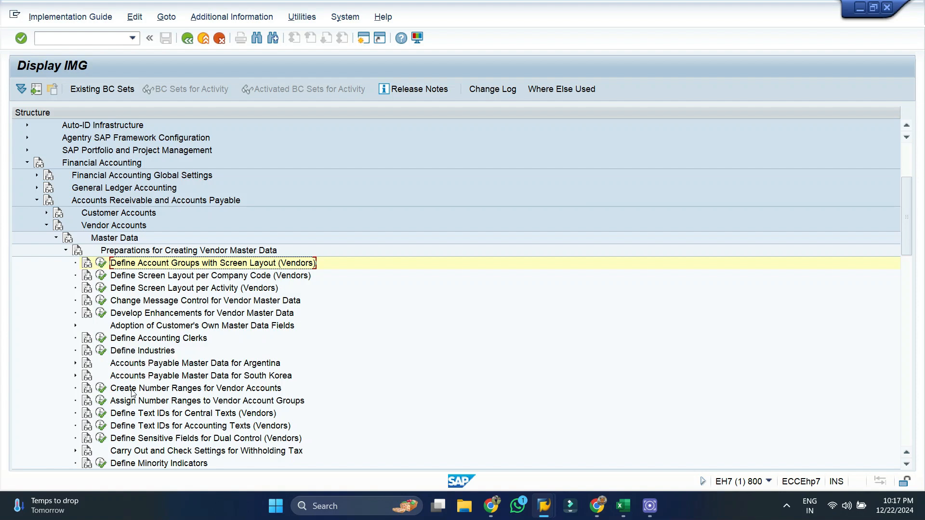
- Open Create Number Ranges for Vendor Accounts and look through the existing vendor intervals in display mode
left_click(101, 391)
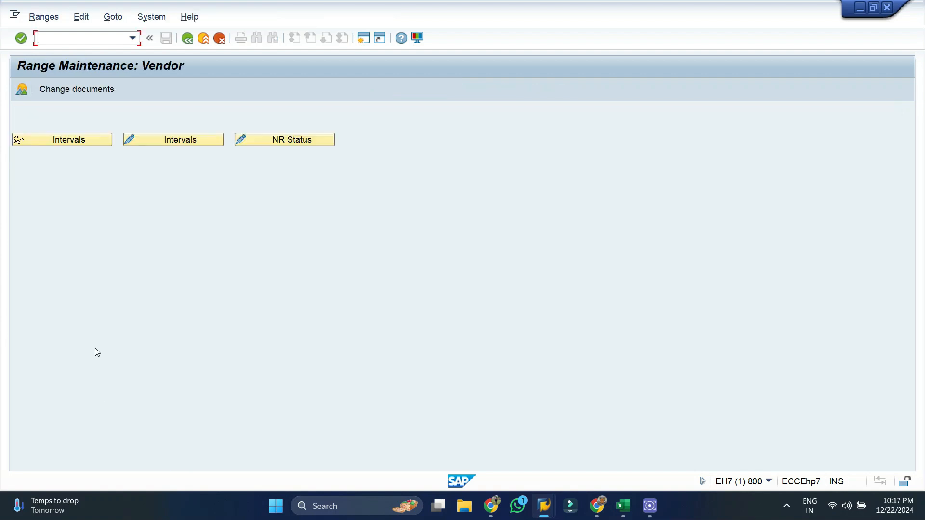
left_click(76, 142)
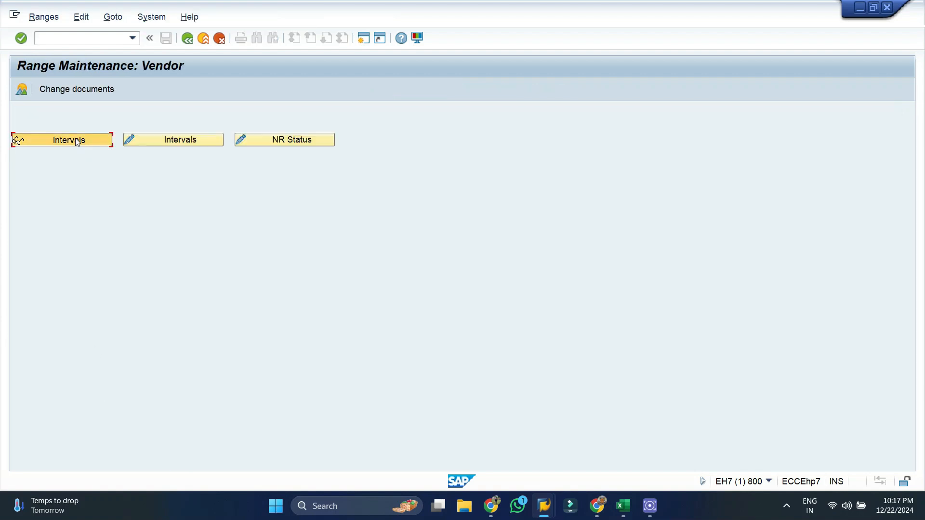
left_click(200, 207)
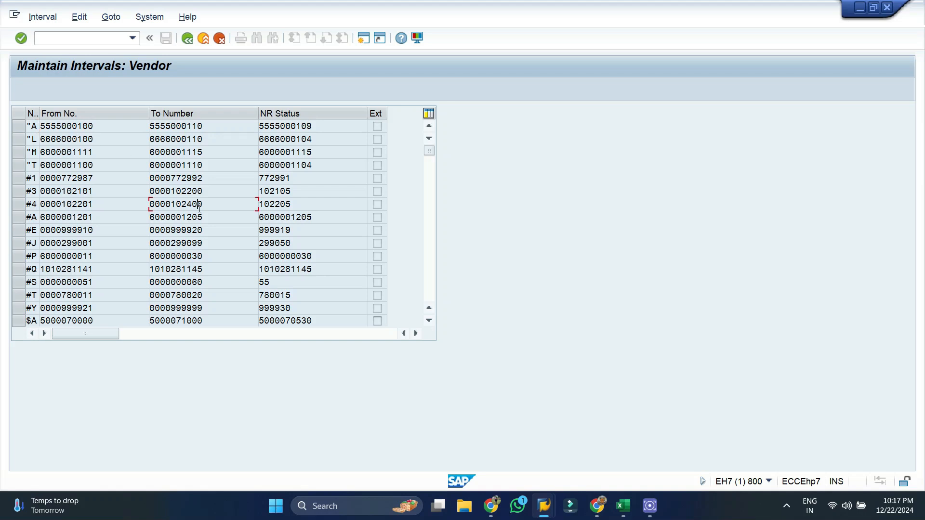
scroll(145, 246, "down", 6)
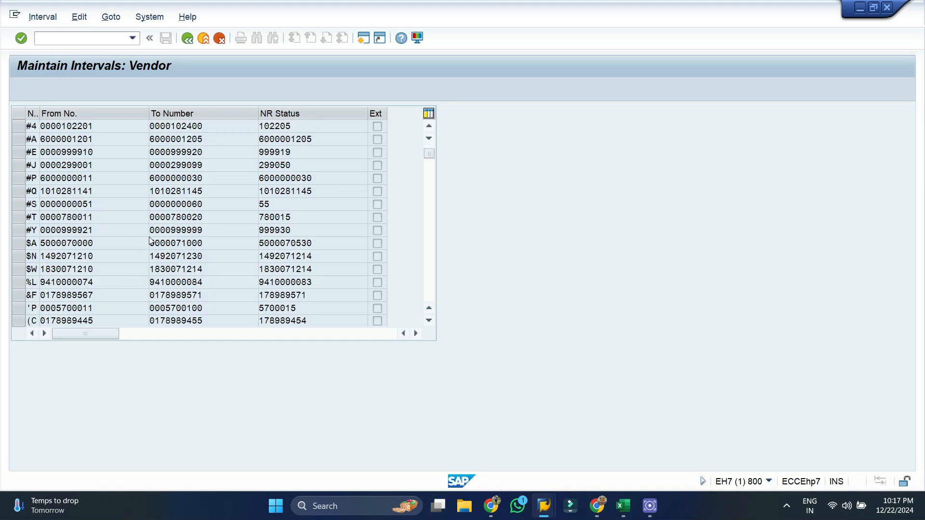
scroll(151, 238, "down", 3)
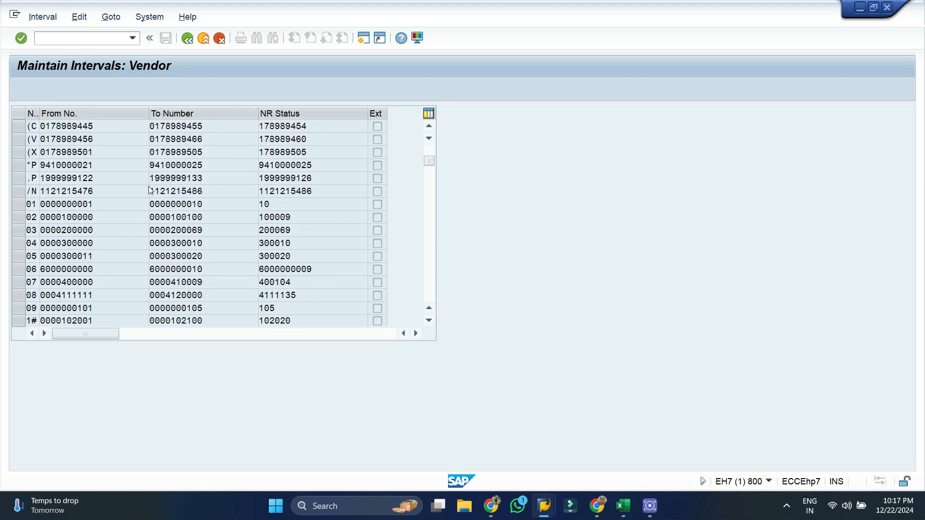
left_click(189, 40)
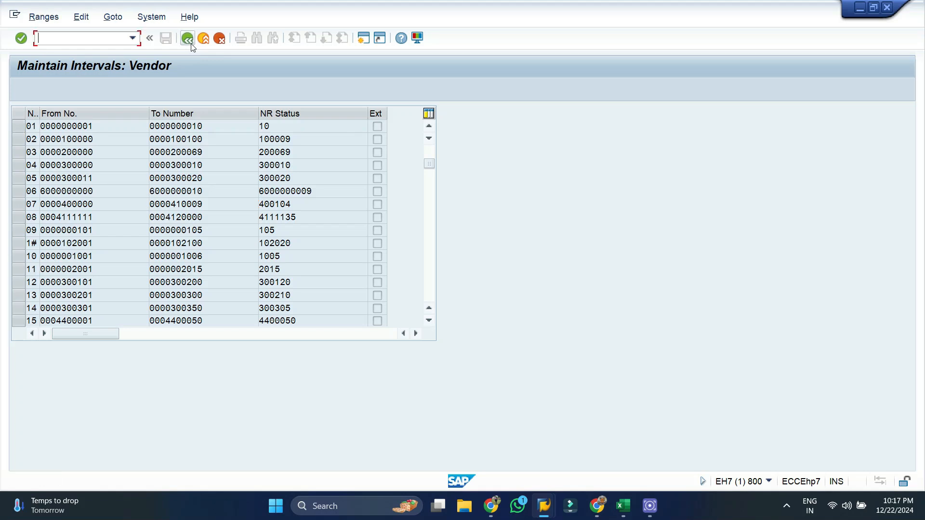
- Show the vendor number range overview list and sort it in ascending order by From Number
left_click(77, 139)
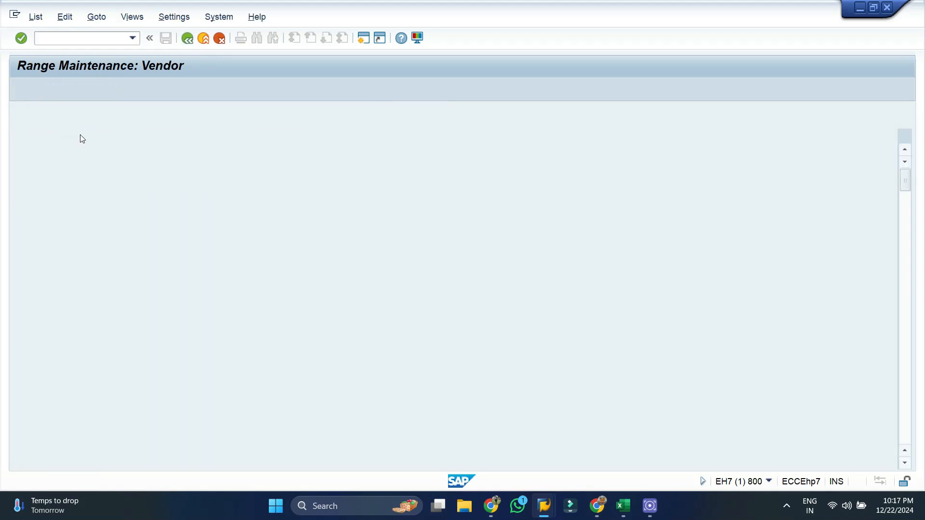
left_click(43, 90)
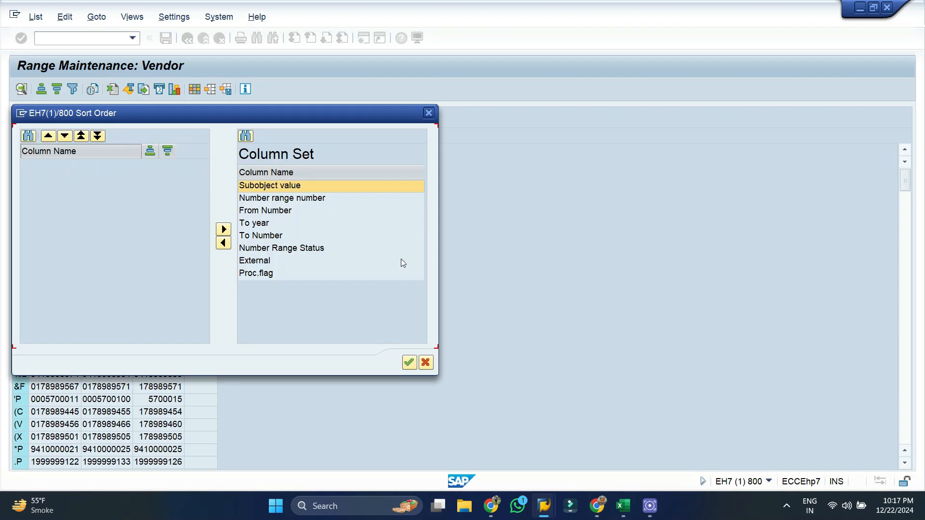
left_click(409, 363)
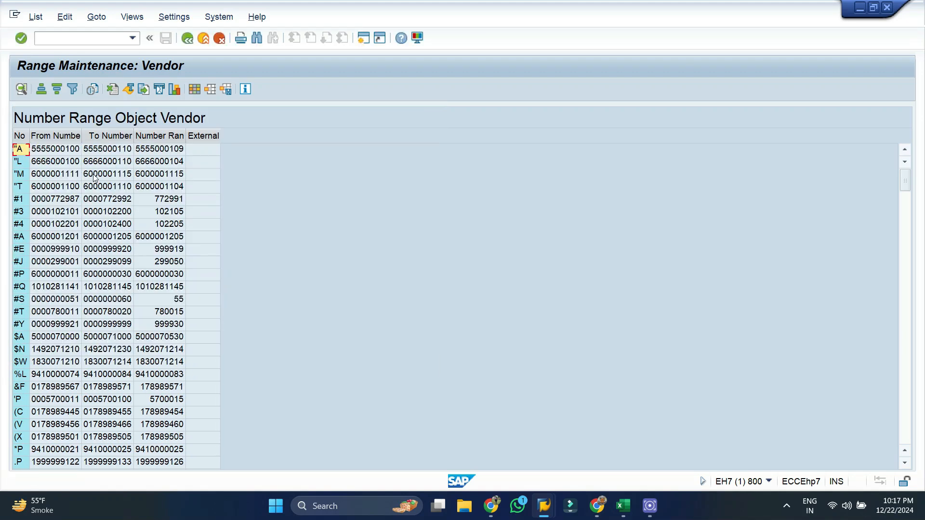
left_click(51, 136)
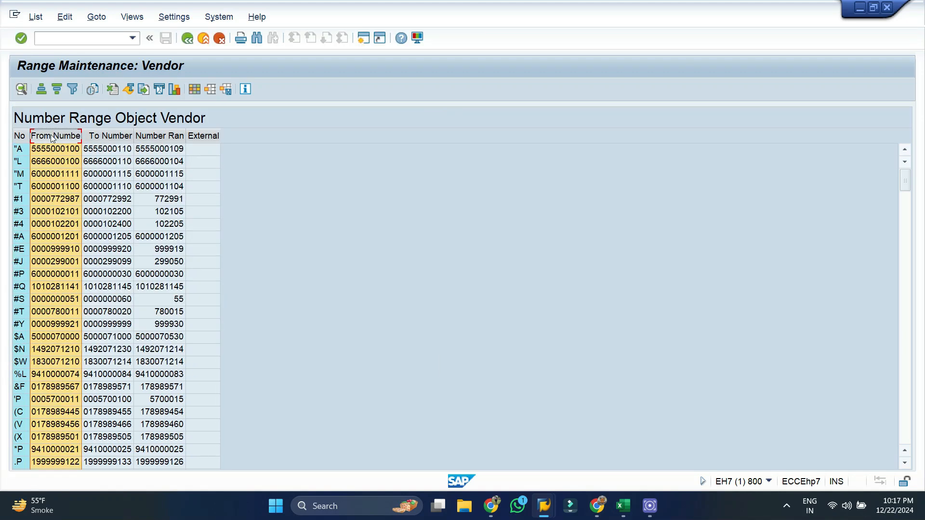
left_click(42, 91)
- Examine the highest intervals at the end of the sorted list, including RM's To Number, and return to range maintenance
scroll(67, 199, "down", 2)
scroll(68, 199, "down", 15)
scroll(68, 199, "down", 14)
scroll(76, 211, "down", 20)
scroll(83, 211, "down", 20)
scroll(86, 208, "down", 7)
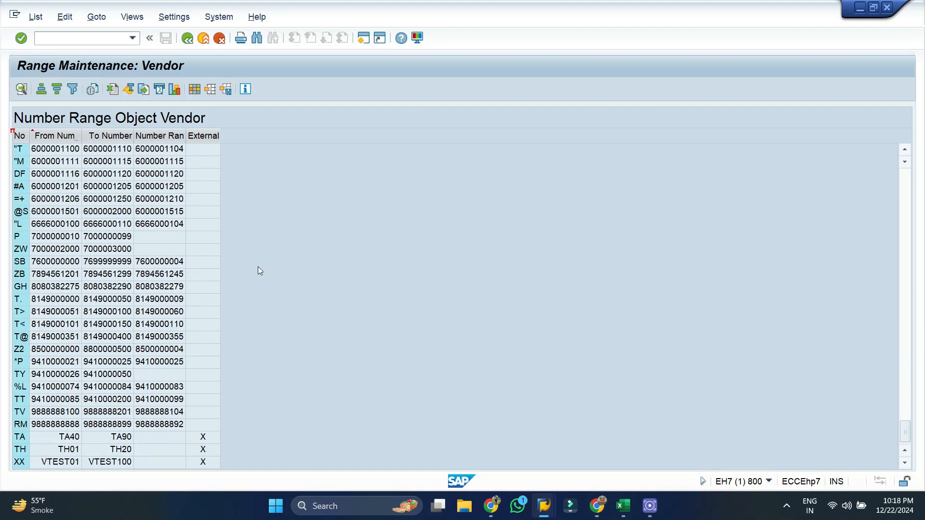
left_click(115, 425)
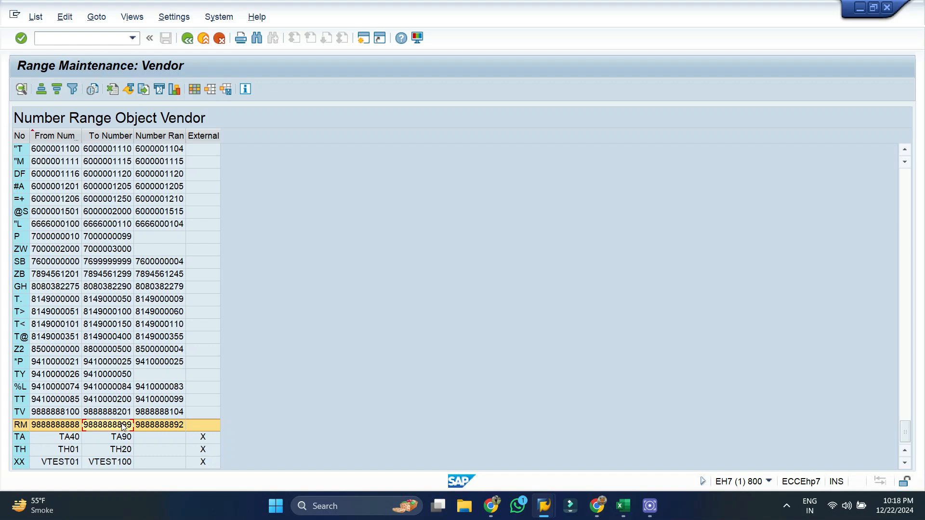
left_click(123, 427)
key("BackSpace")
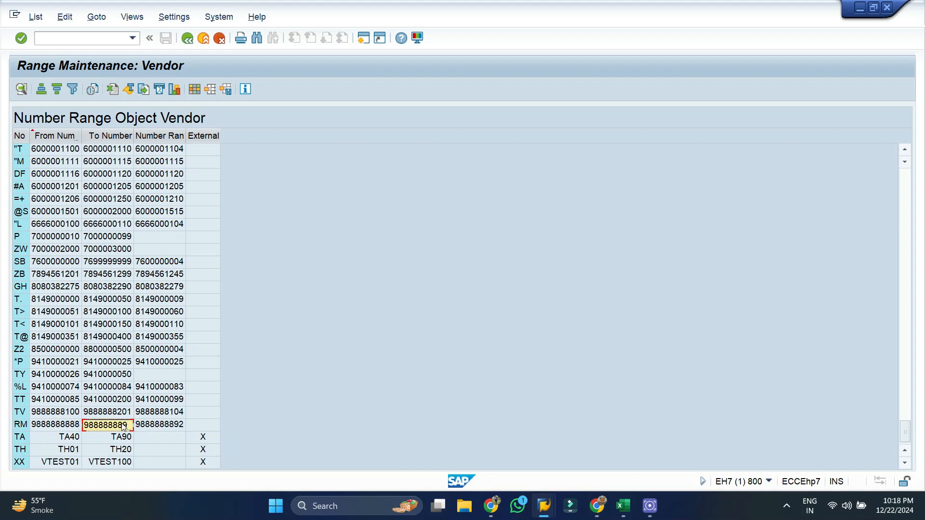
left_click(191, 41)
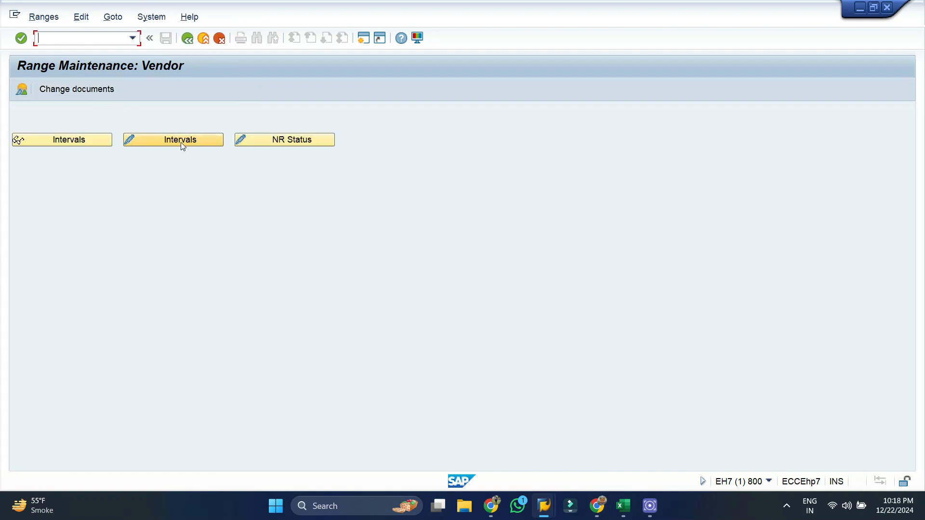
left_click(181, 139)
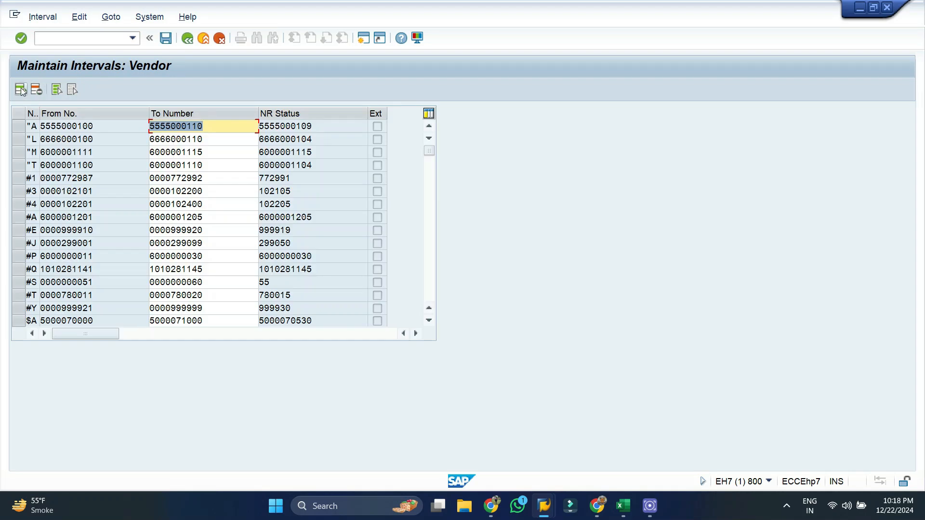
left_click(22, 89)
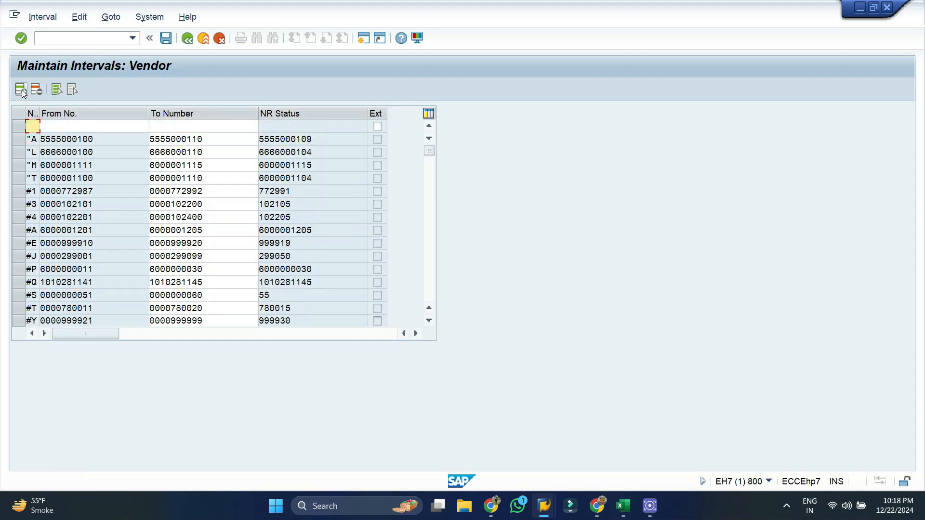
left_click(85, 126)
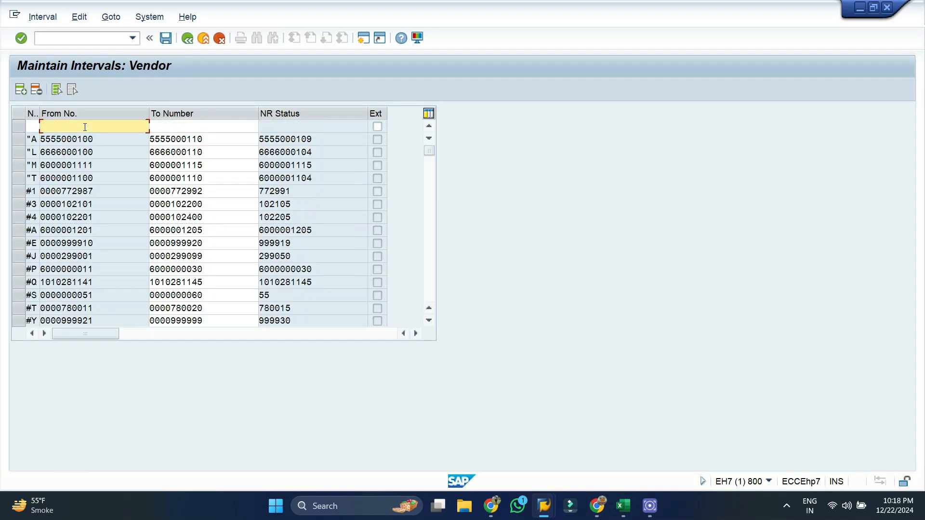
key("ctrl+v")
key("BackSpace")
key("BackSpace")
key("BackSpace")
type("900")
left_click(174, 127)
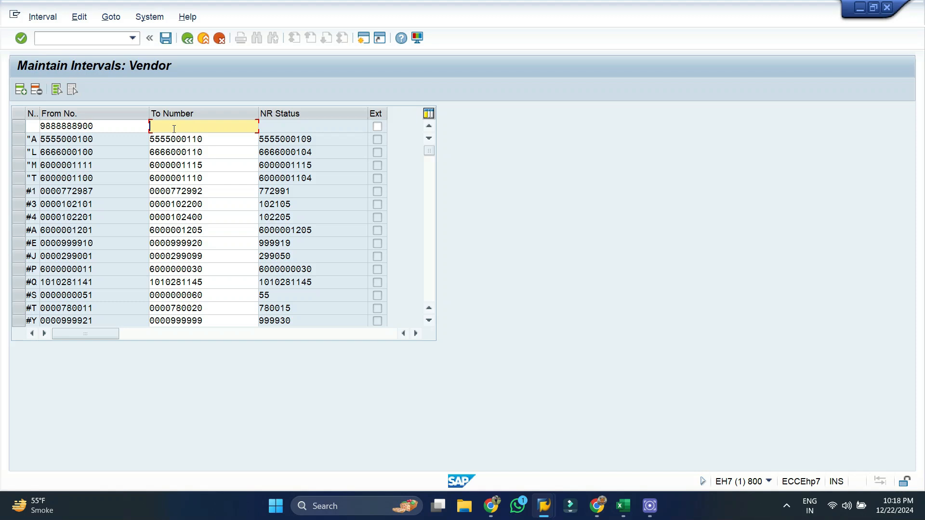
key("ctrl+v")
key("BackSpace")
key("BackSpace")
key("BackSpace")
key("BackSpace")
type("9999")
left_click(34, 125)
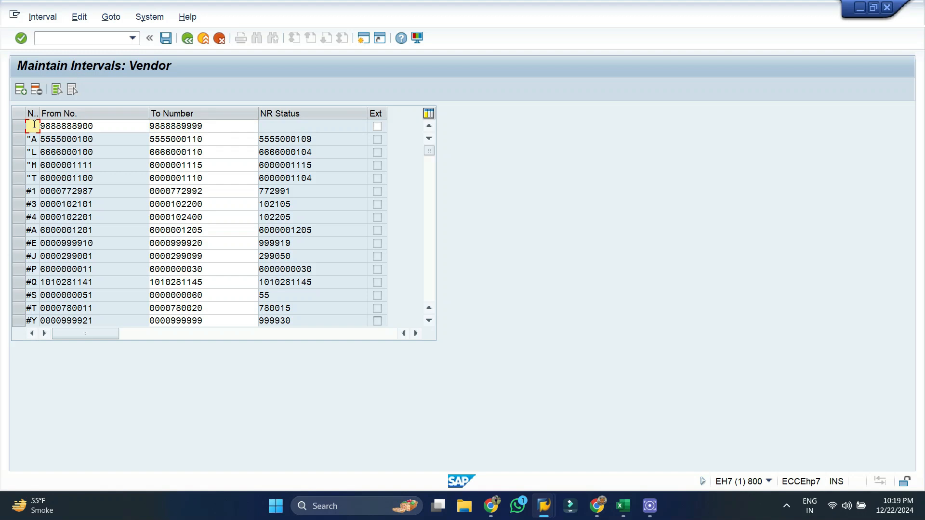
type("ML")
key("Return")
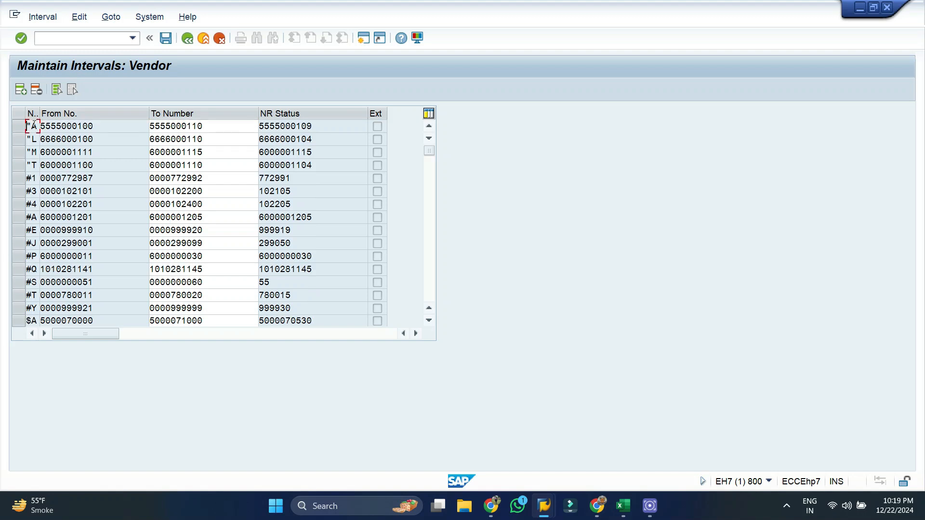
- Save the vendor intervals, accept the transport notice and return to range maintenance
left_click(166, 39)
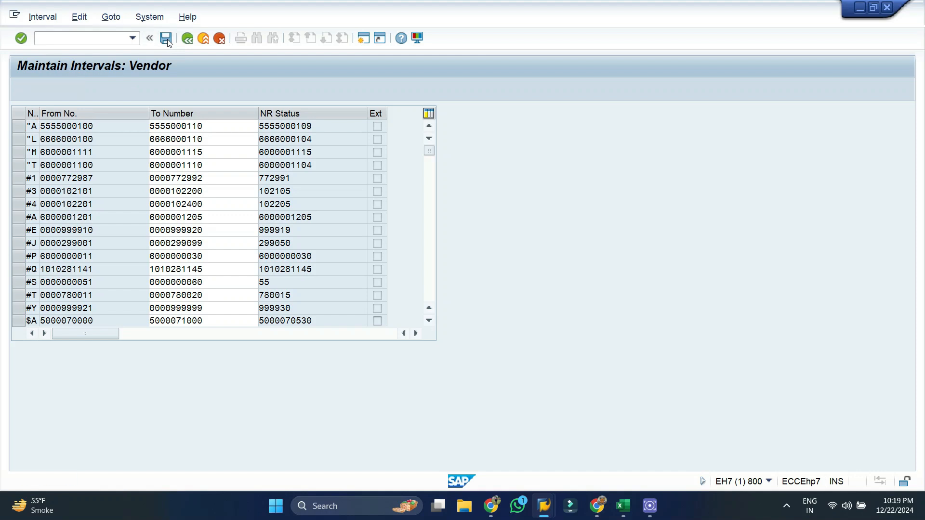
left_click(424, 389)
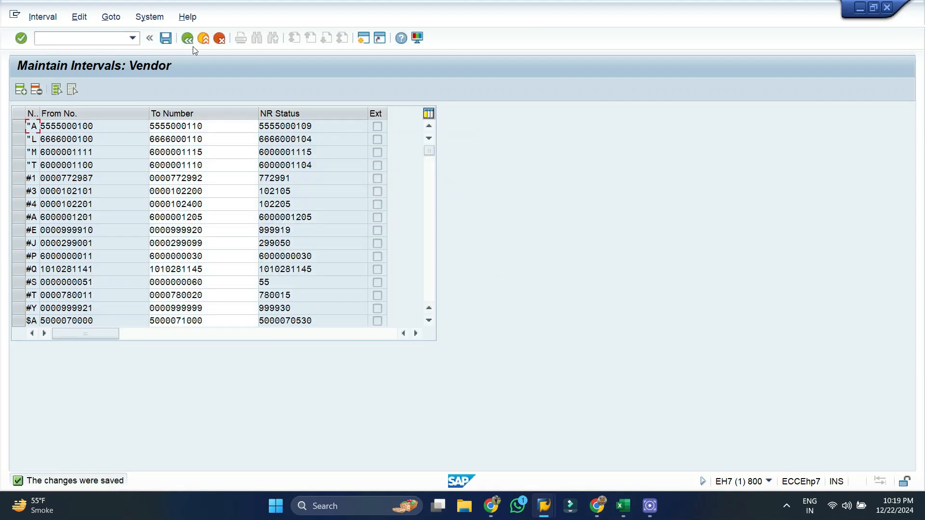
left_click(186, 39)
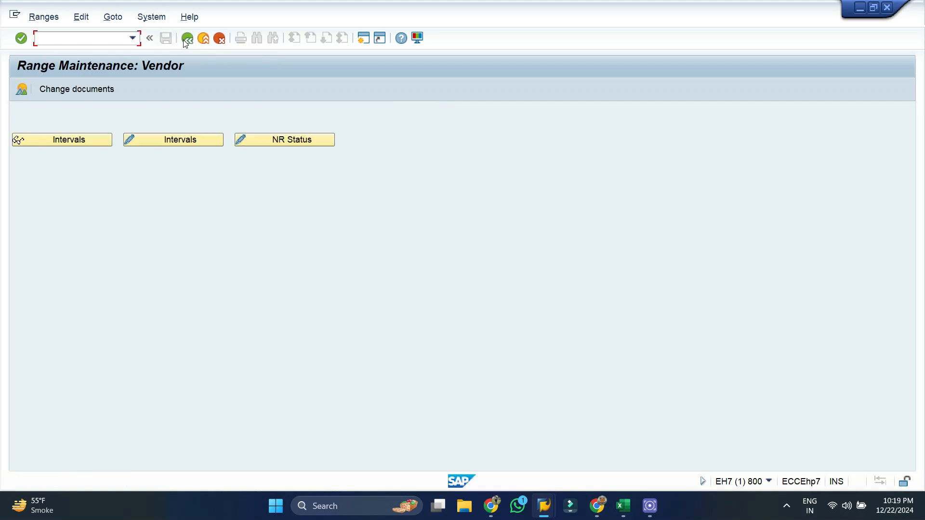
- Look up interval ML in the displayed vendor intervals, check its From and To numbers, and return to the implementation guide
left_click(66, 141)
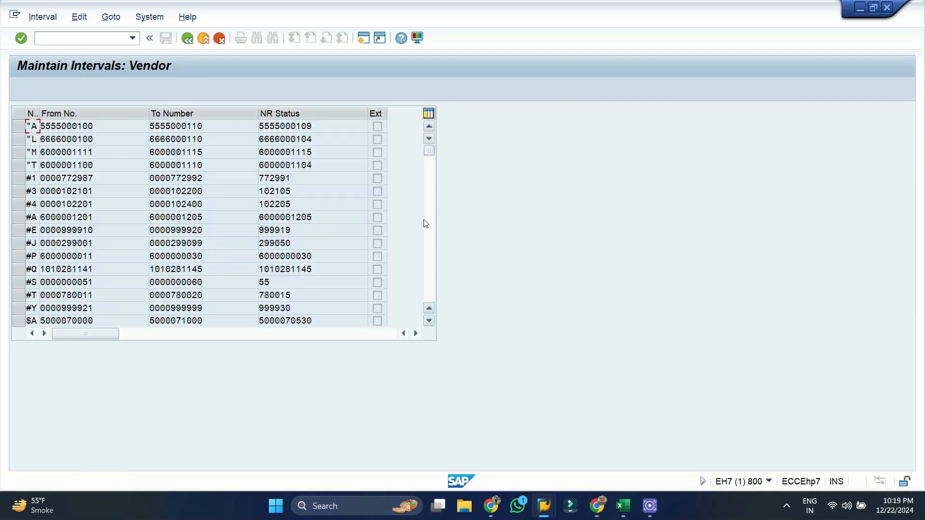
scroll(429, 229, "down", 15)
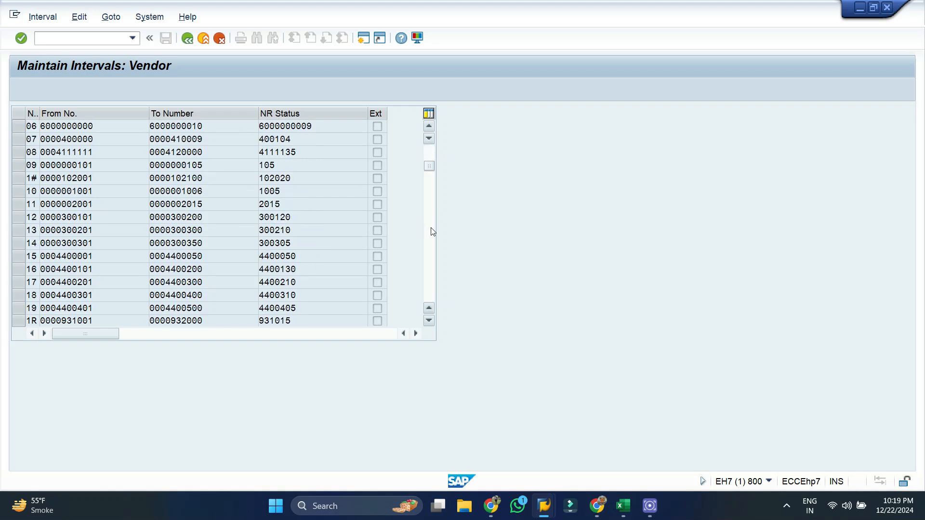
scroll(432, 232, "down", 12)
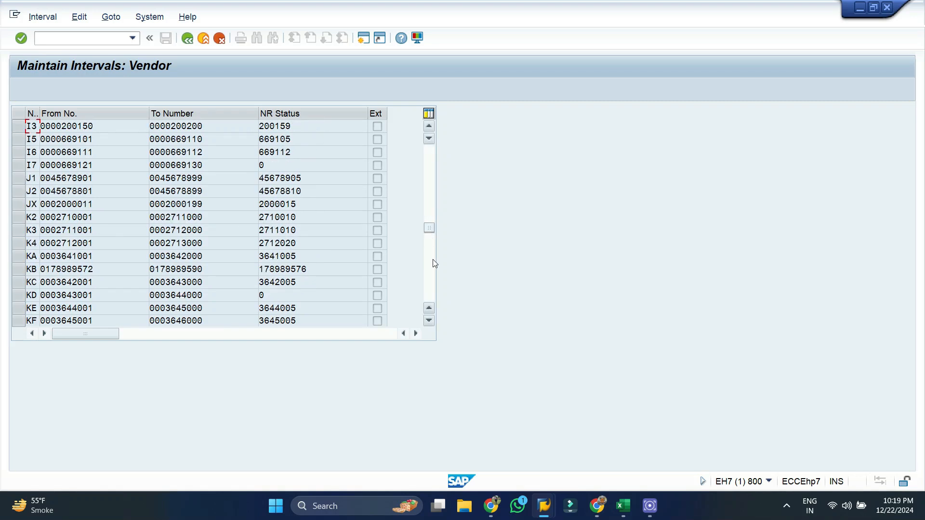
scroll(433, 263, "down", 5)
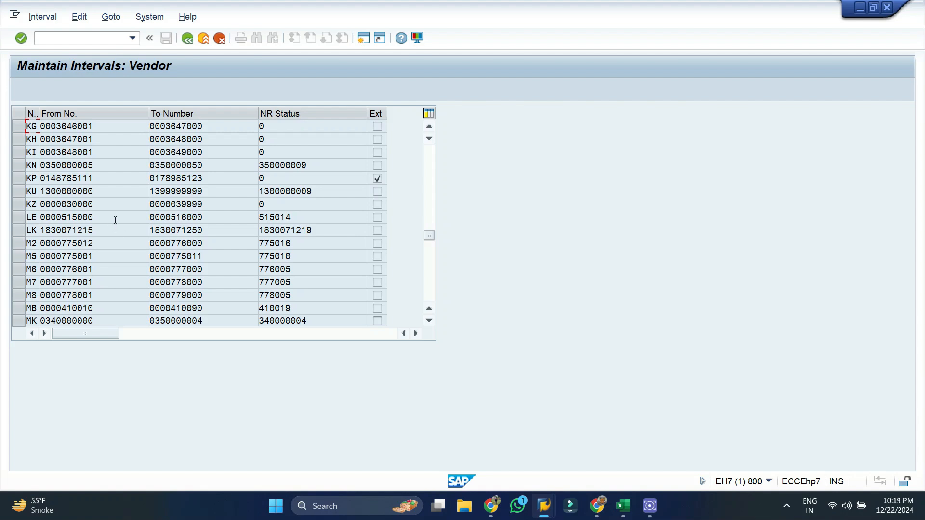
scroll(115, 219, "down", 1)
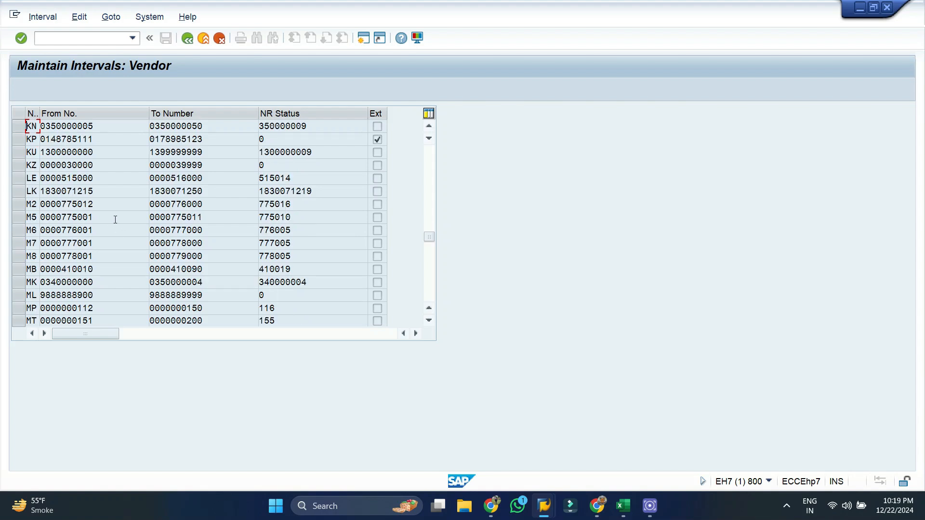
scroll(115, 219, "down", 1)
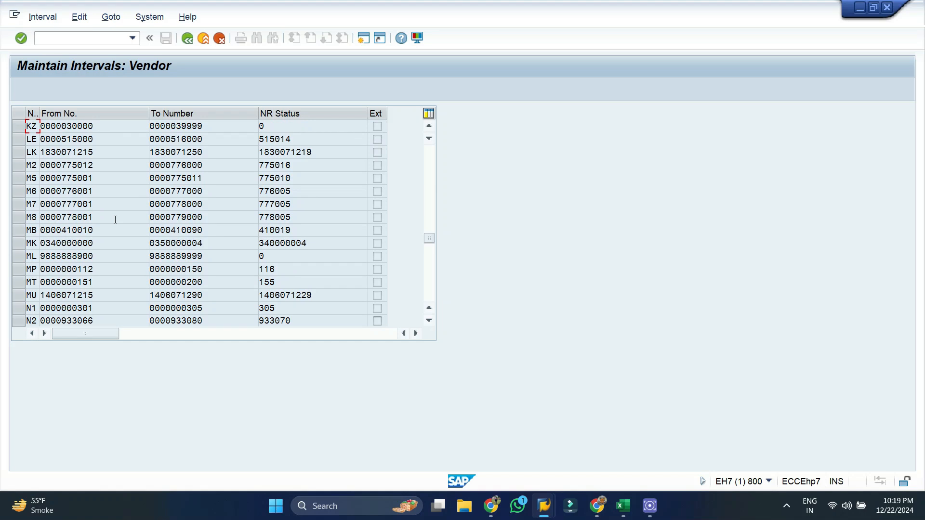
scroll(115, 220, "down", 1)
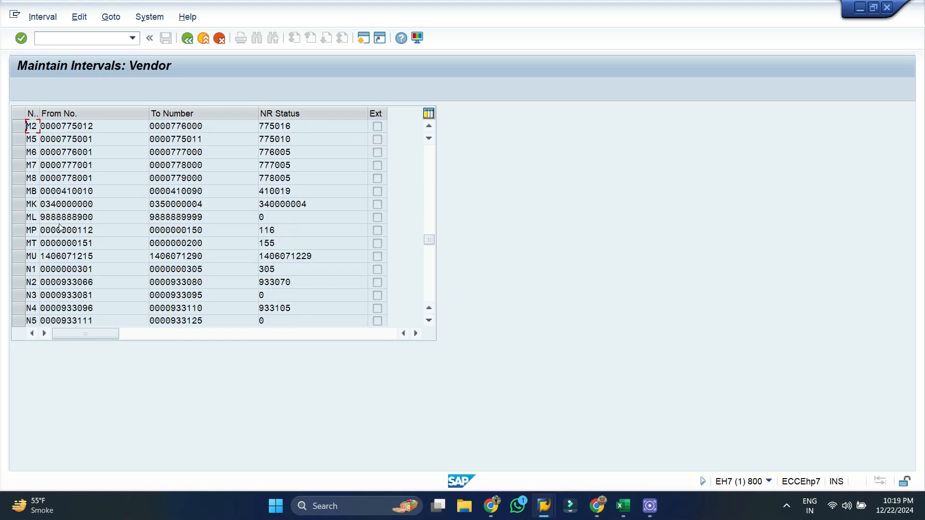
left_click_drag(77, 216, 132, 213)
left_click_drag(210, 224, 319, 221)
left_click(187, 39)
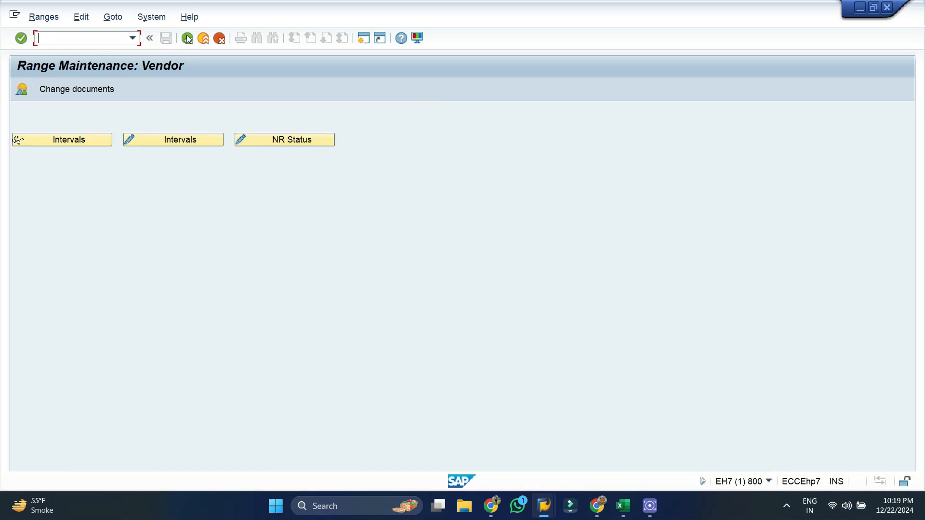
left_click(186, 39)
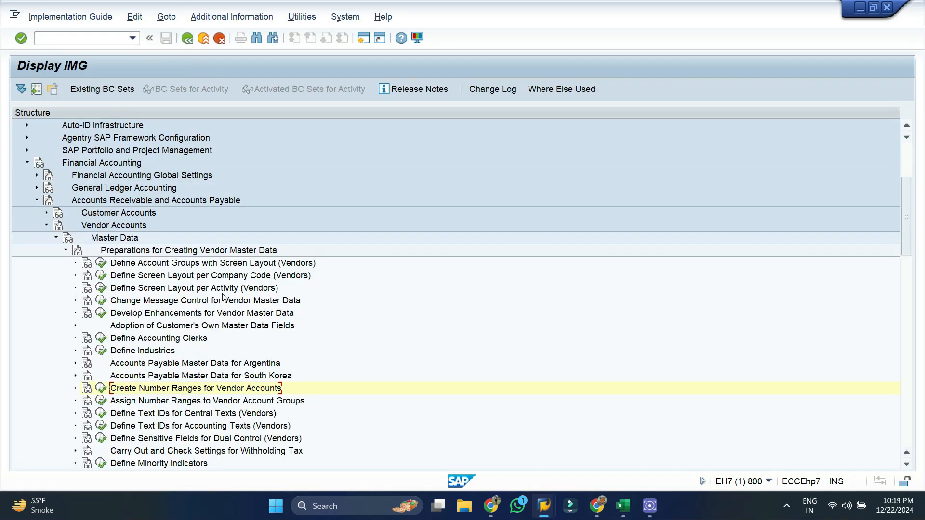
- Open Assign Number Ranges to Vendor Account Groups and position the list at account group MS00
left_click(100, 400)
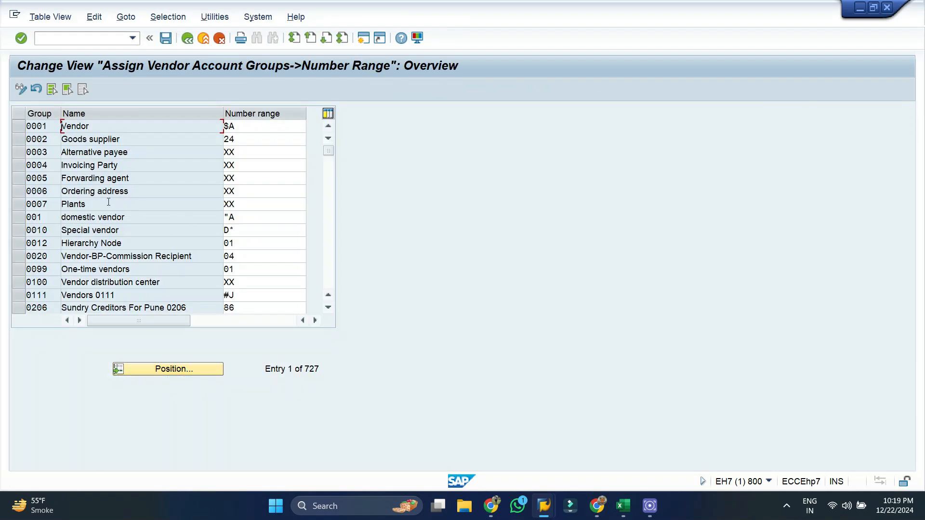
left_click(156, 369)
type("ML")
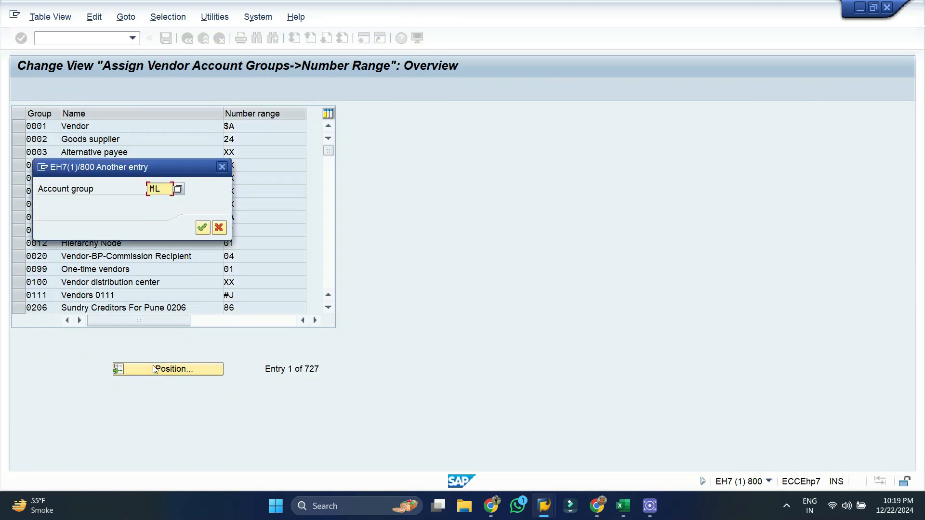
key("BackSpace")
key("BackSpace")
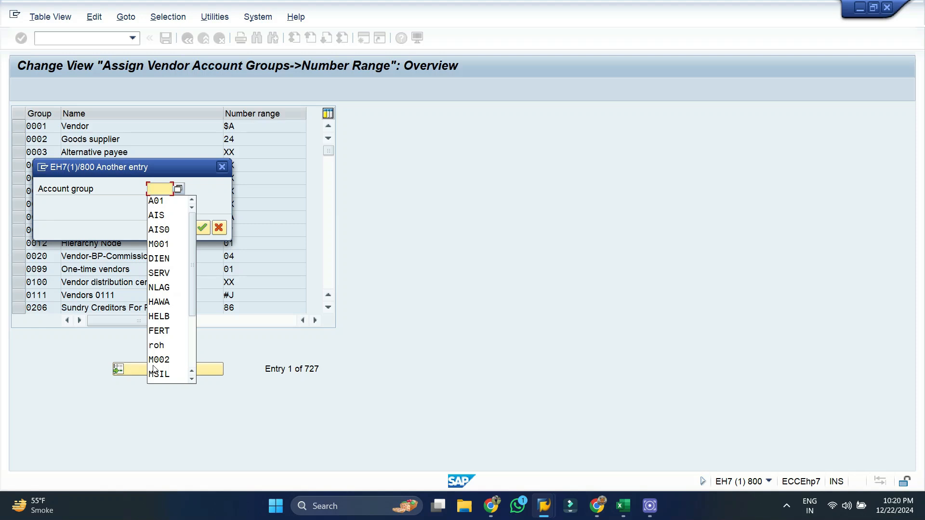
type("MM")
key("BackSpace")
type("S")
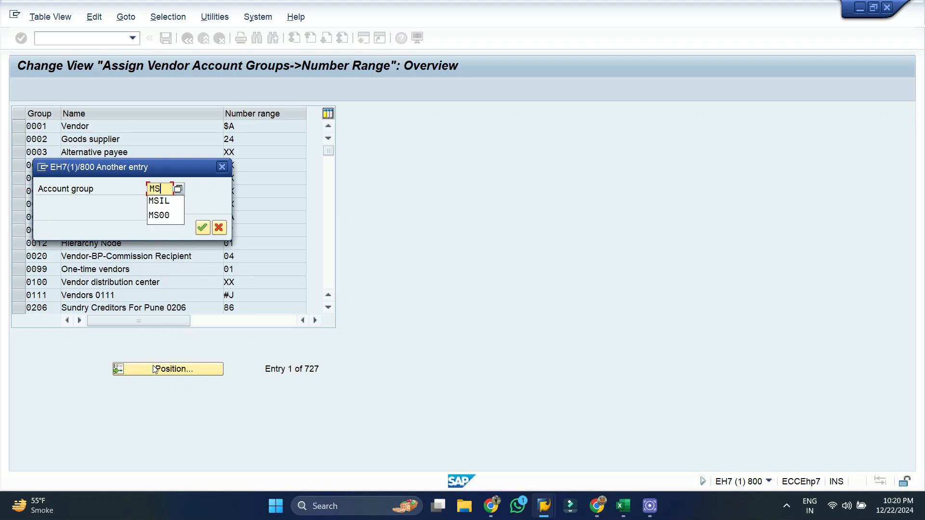
key("Down")
key("Down")
key("Return")
key("Return")
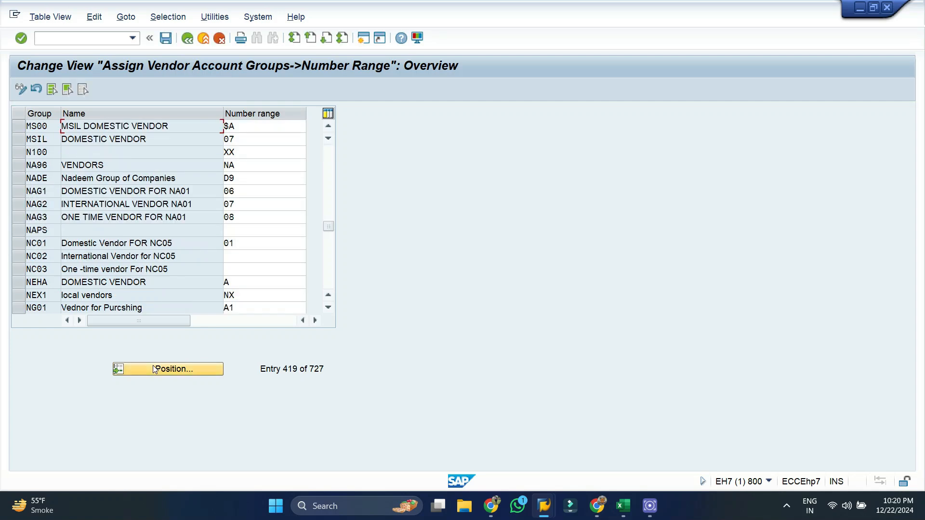
- Assign number range ML to account group MS00
left_click(238, 127)
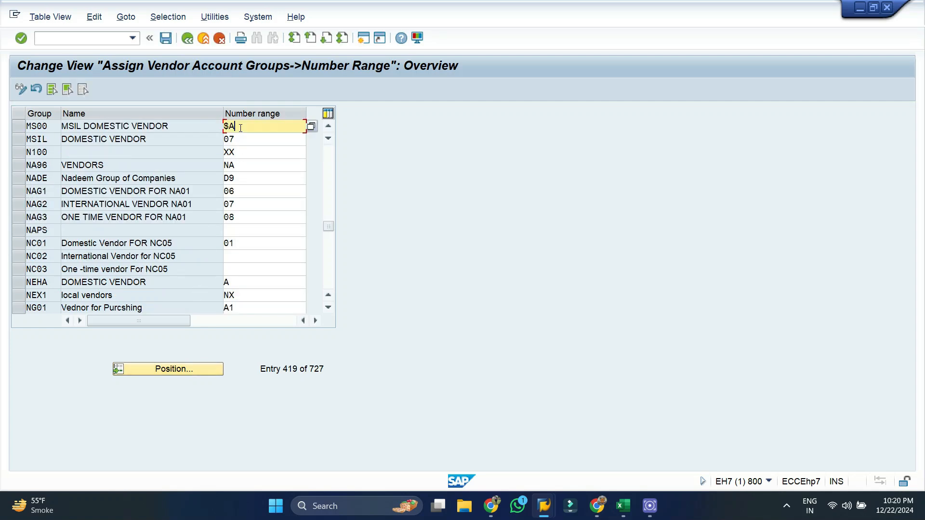
key("BackSpace")
key("BackSpace")
type("ML")
double_click(240, 126)
- Save the number range assignment to the proposed customizing request and return to the implementation guide
left_click(165, 39)
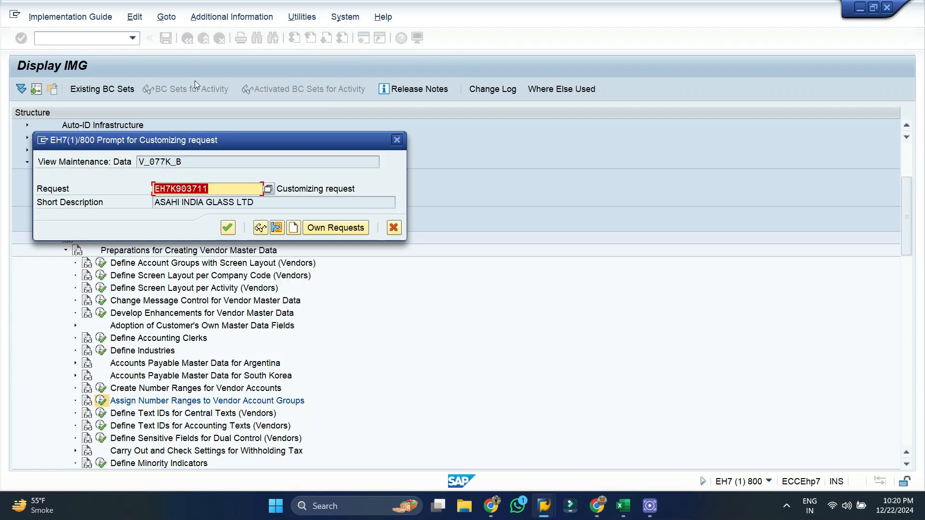
left_click(229, 232)
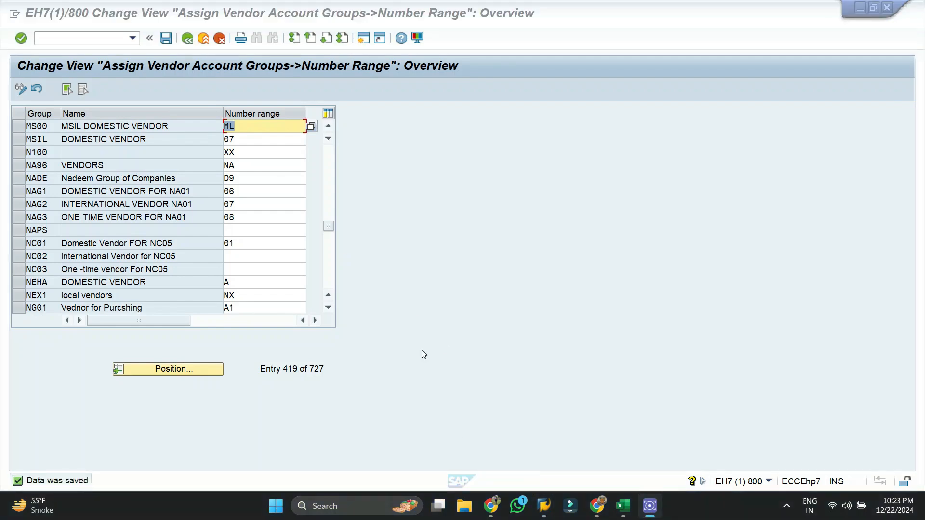
left_click(187, 39)
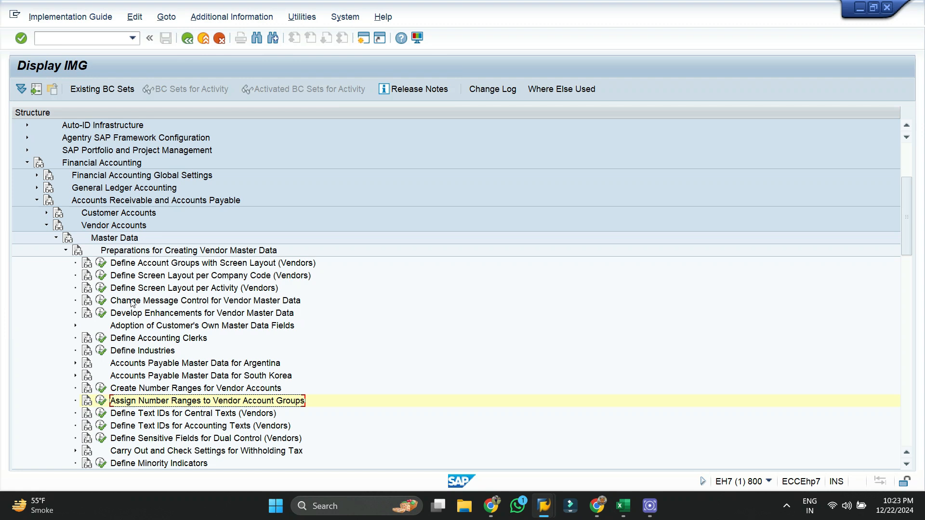
- Collapse Financial Accounting in the implementation guide and expand Purchasing under Materials Management
left_click(56, 237)
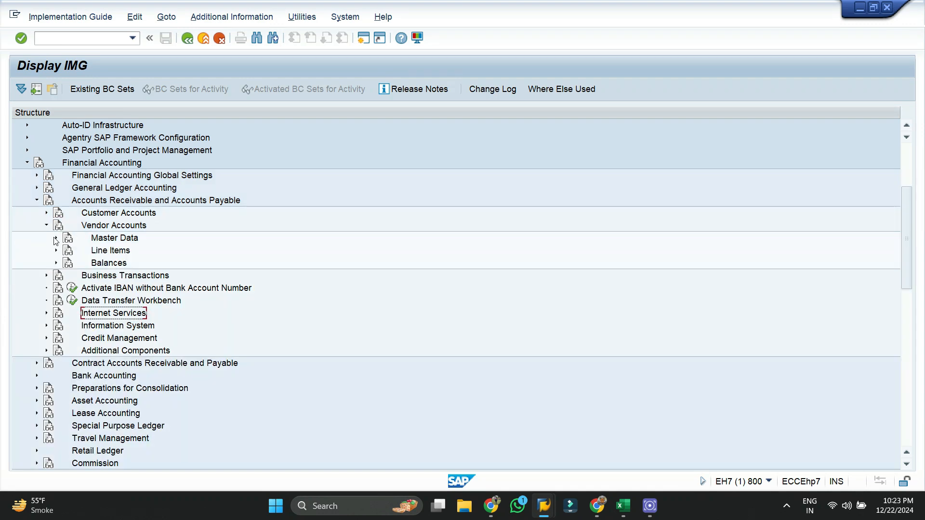
left_click(27, 163)
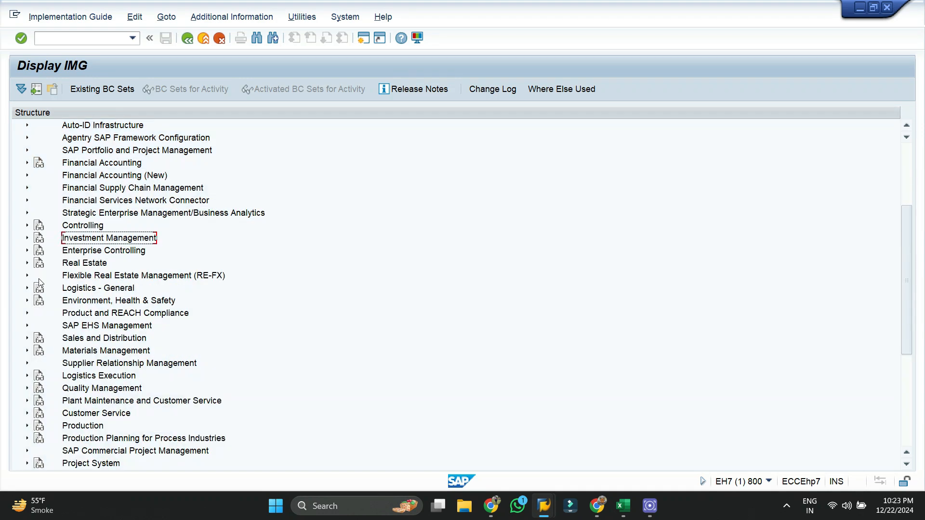
left_click(27, 351)
scroll(38, 314, "down", 4)
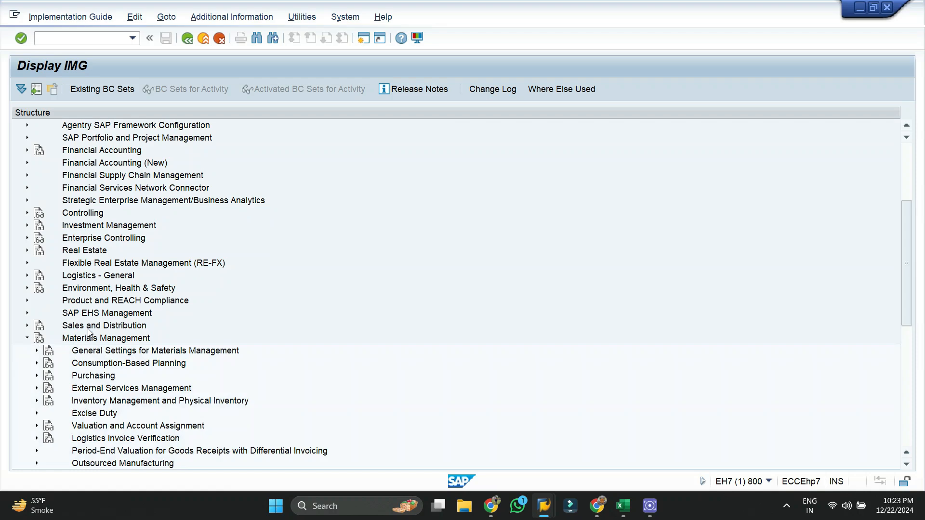
left_click(37, 238)
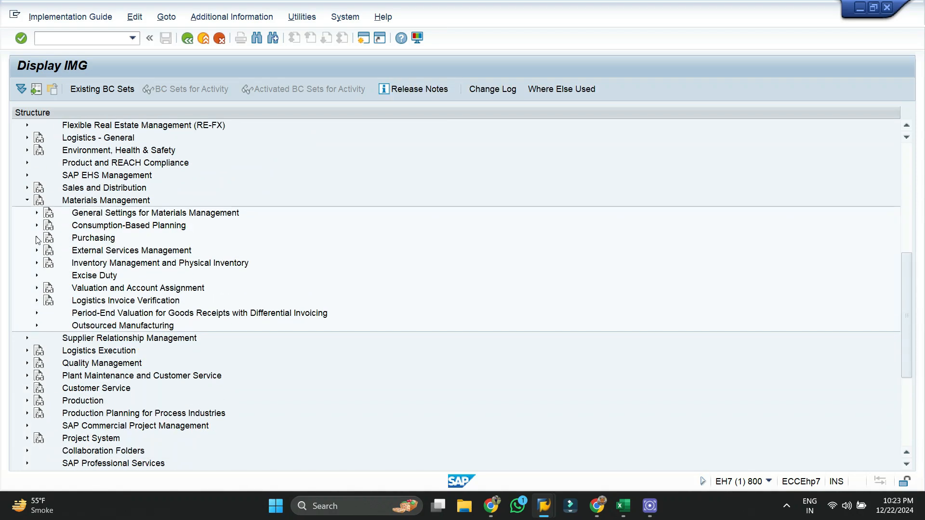
- Expand Partner Determination and its Partner Roles node under Purchasing, and open the definition of partner roles
scroll(112, 268, "down", 2)
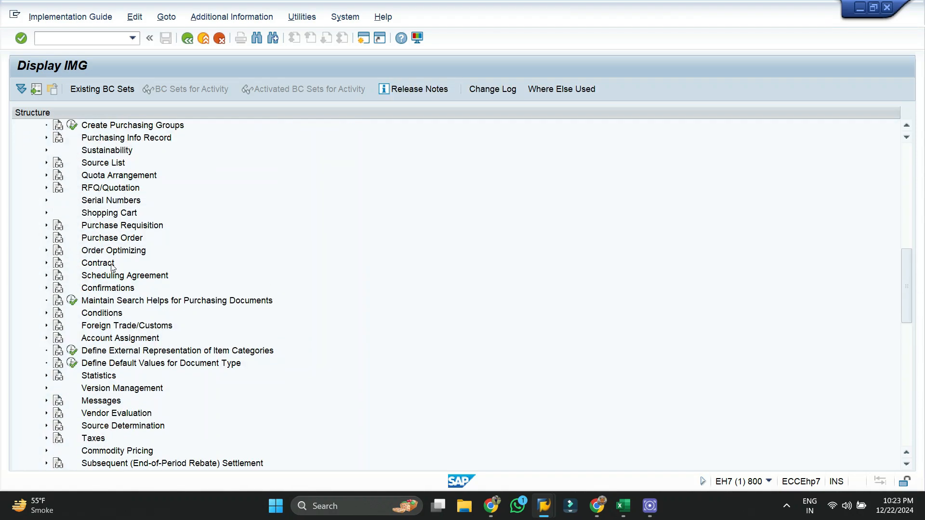
scroll(111, 268, "down", 1)
scroll(112, 268, "down", 5)
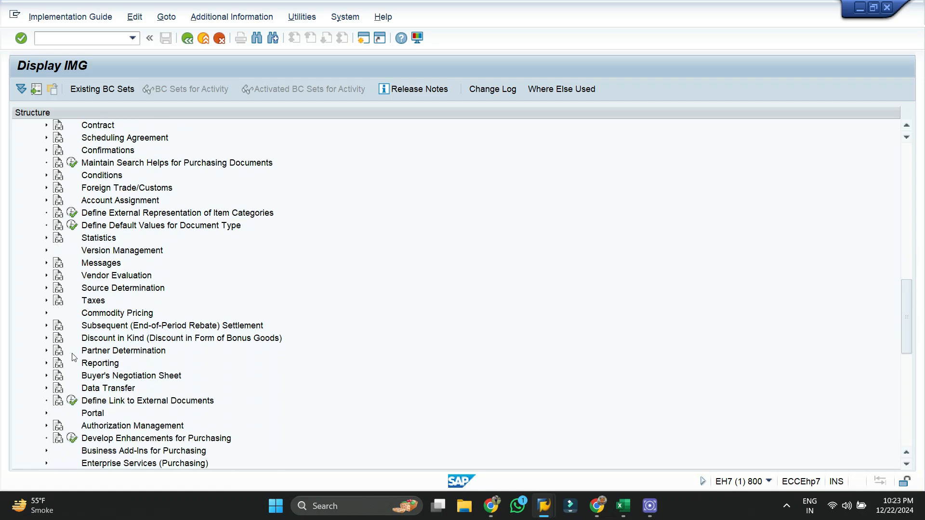
left_click(46, 350)
scroll(57, 308, "down", 4)
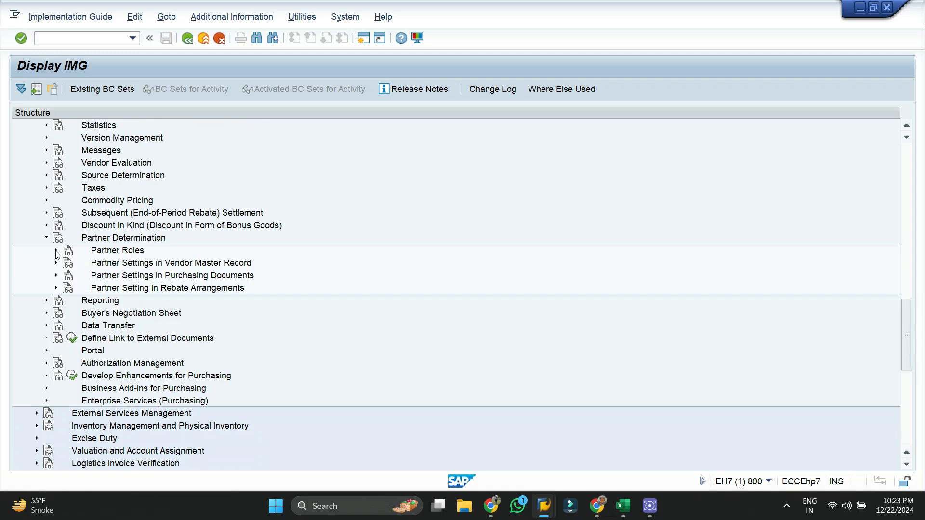
left_click(56, 251)
left_click(91, 263)
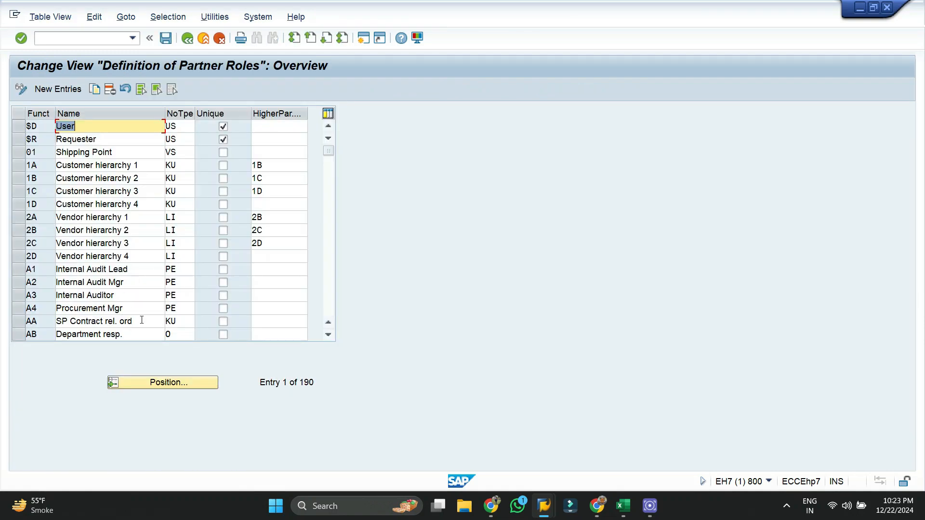
- Locate partner function VN in the partner role definitions and return to the implementation guide
left_click(150, 386)
type("VI")
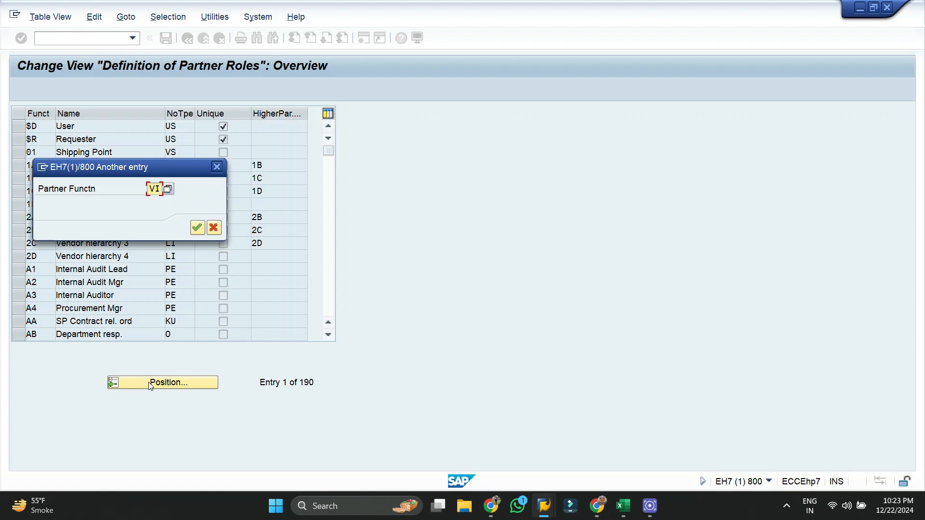
key("Return")
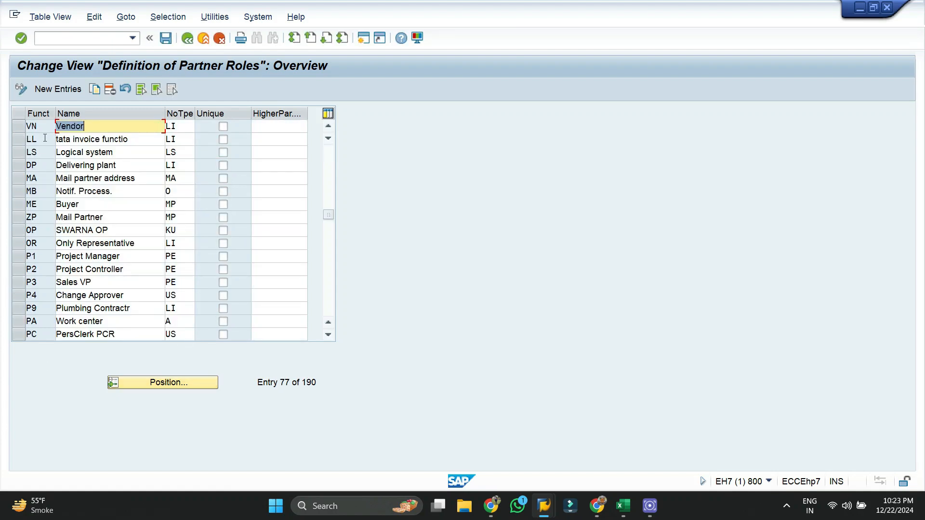
left_click(190, 42)
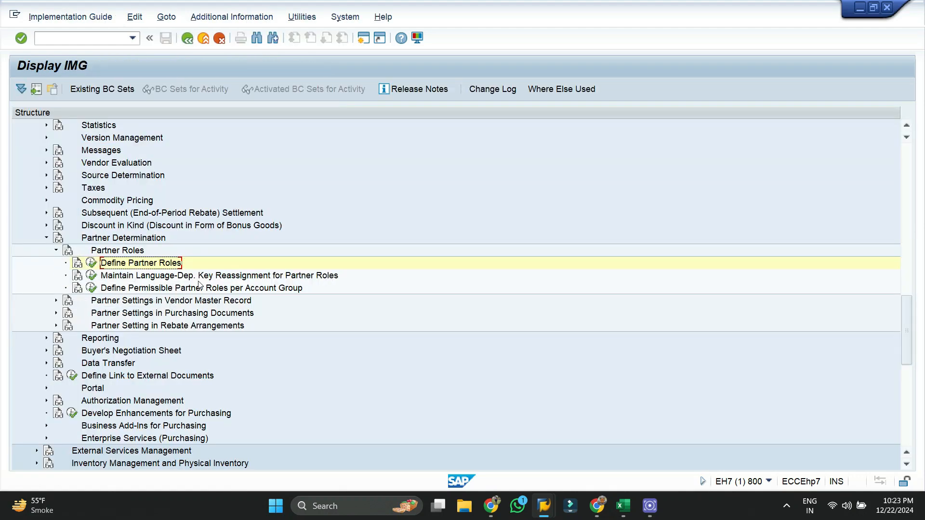
- Open the permissible partner roles per account group and locate the entries for partner function VN
left_click(93, 291)
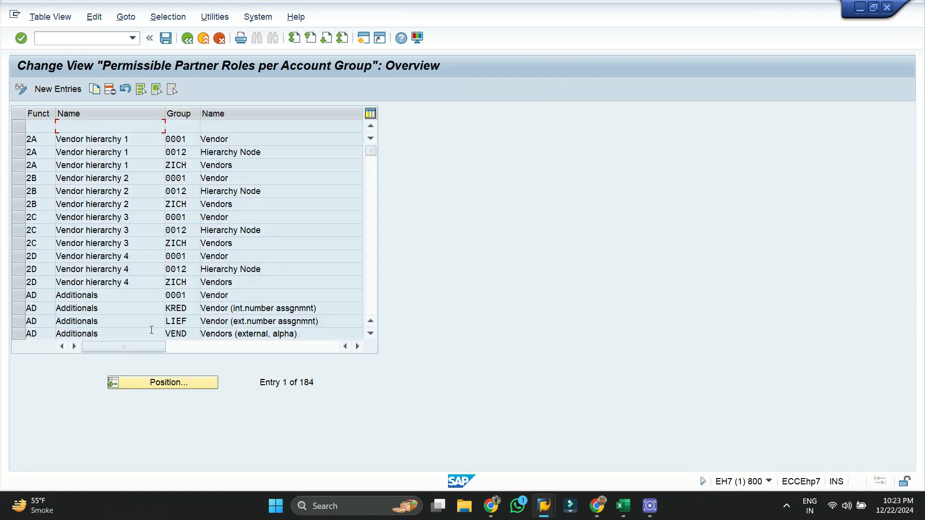
left_click(157, 387)
type("V")
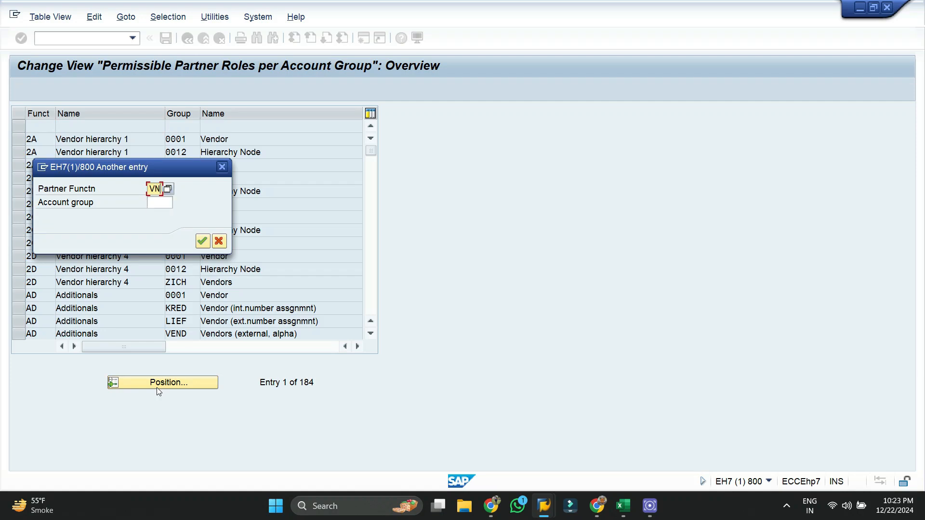
type("N")
key("Return")
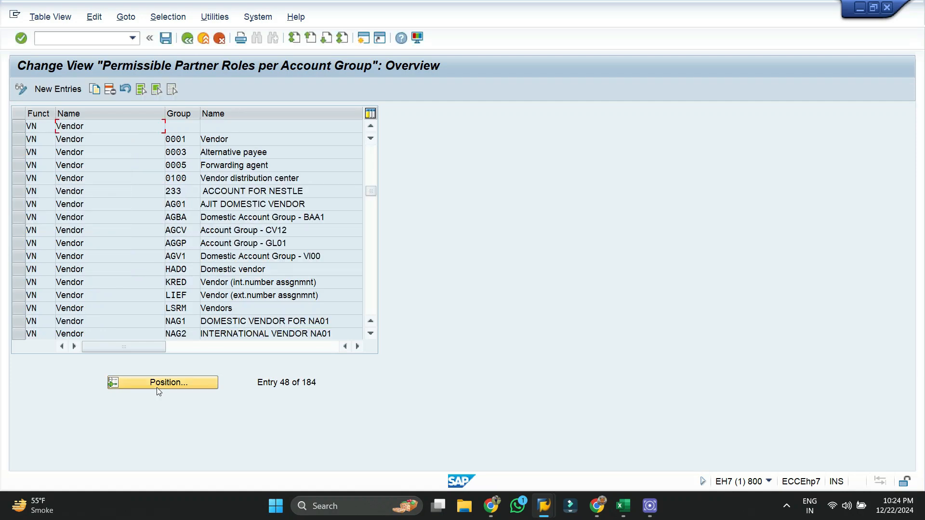
- Look for an existing entry combining partner function VN with account group MS00
left_click(162, 386)
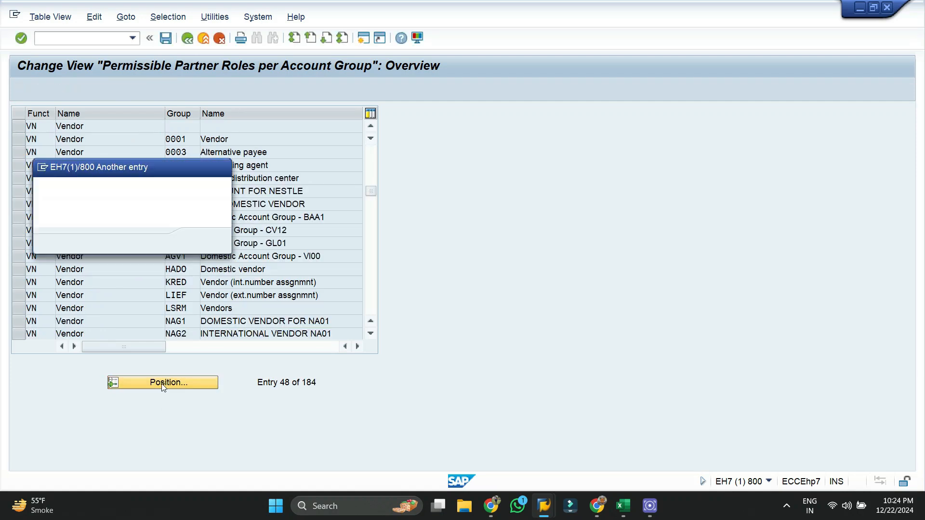
type("VN")
key("Tab")
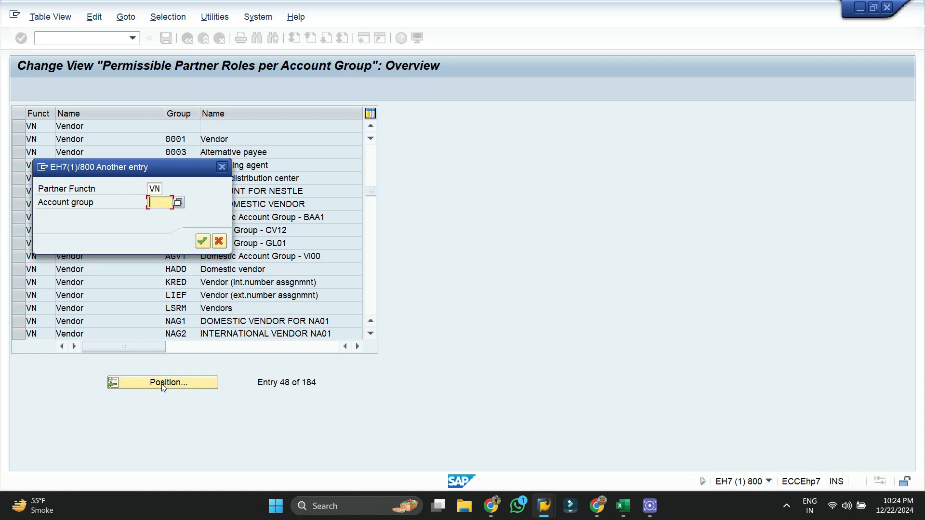
type("MS00")
key("Return")
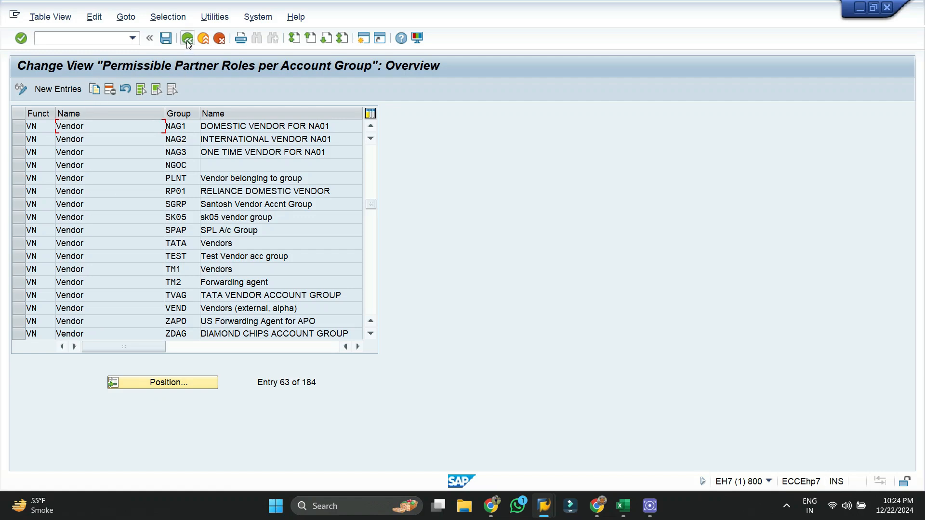
- Start new permissible partner role entries with functions VN and IP (Invoice presented by) in the first two rows
left_click(63, 87)
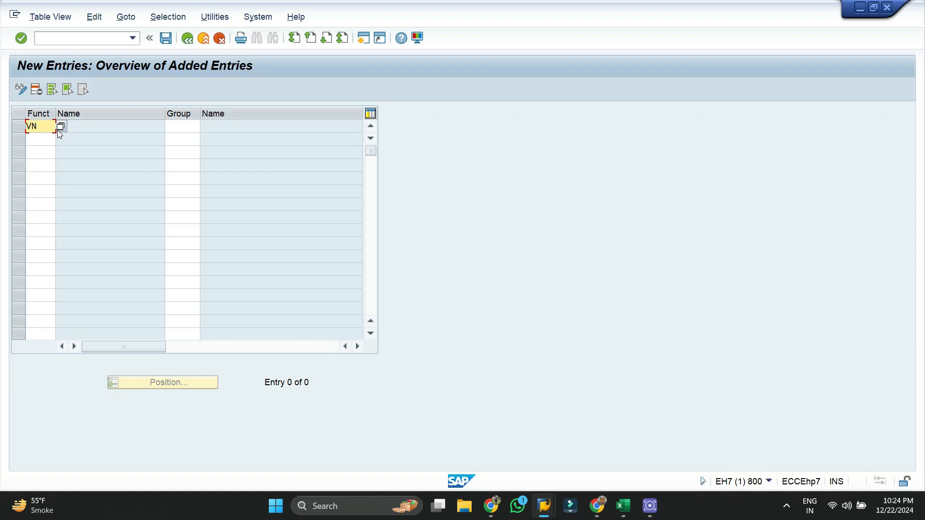
left_click(40, 139)
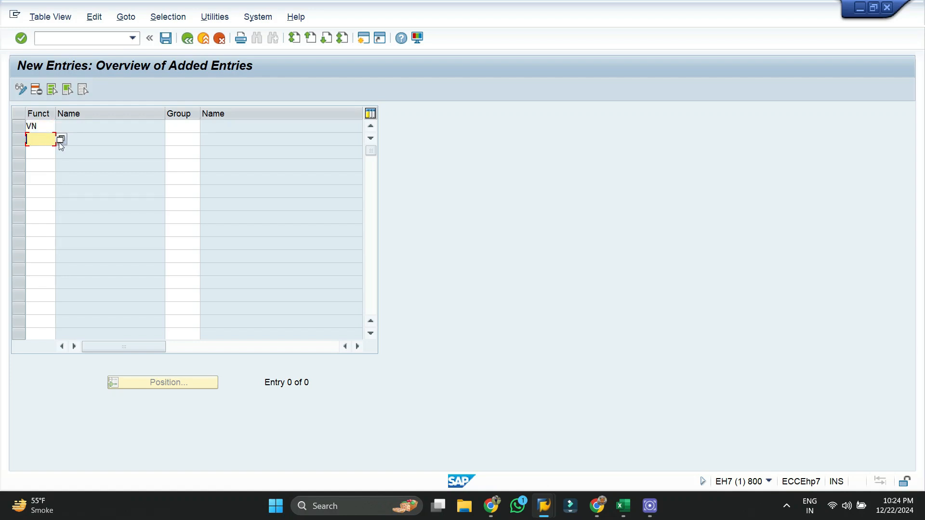
key("F4")
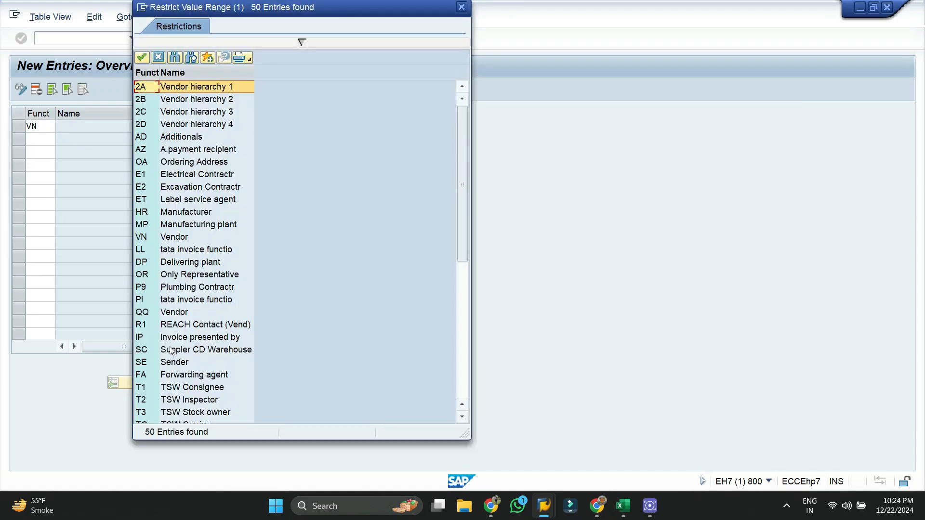
double_click(144, 337)
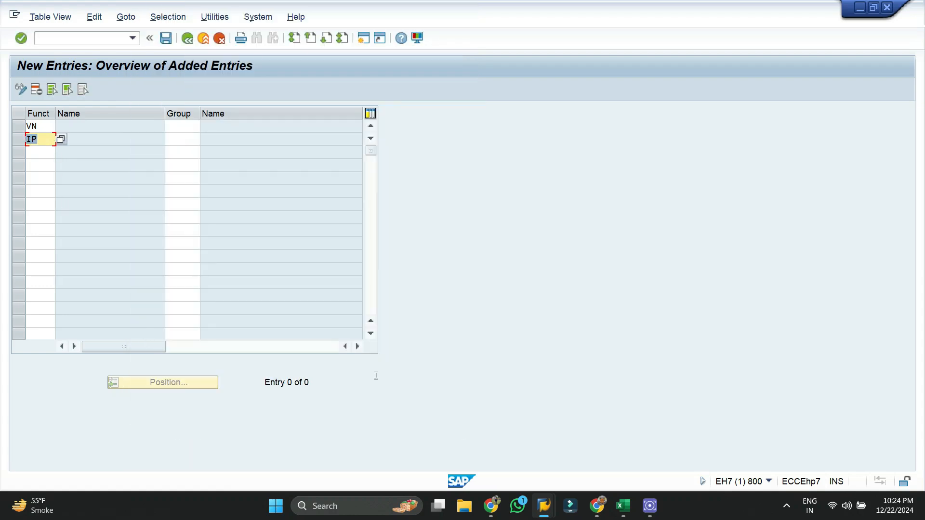
left_click(526, 465)
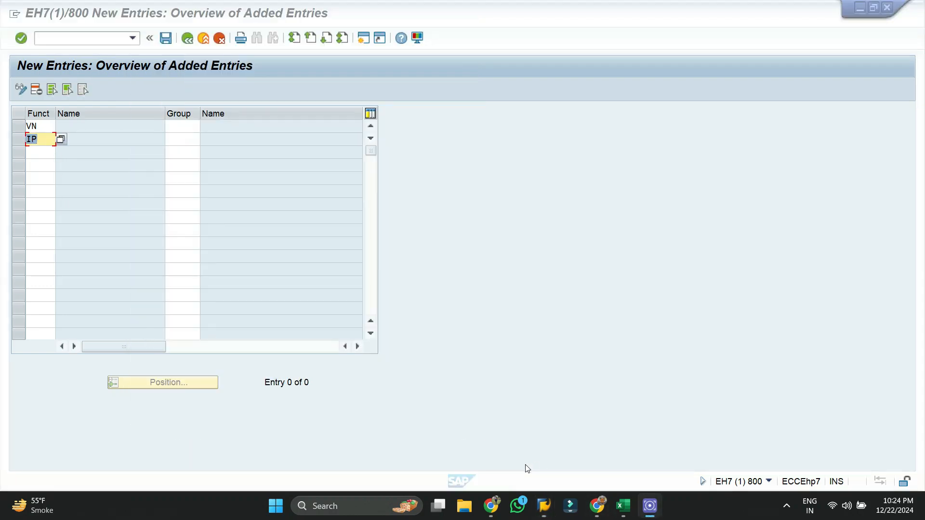
- Enter partner functions GS (Goods Supplier) and QA in the third and fourth rows
left_click(45, 154)
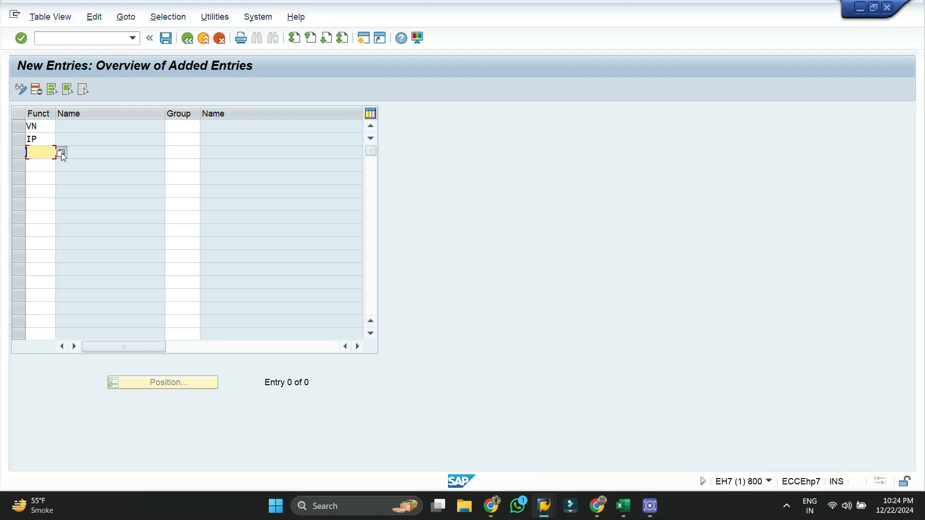
left_click(61, 152)
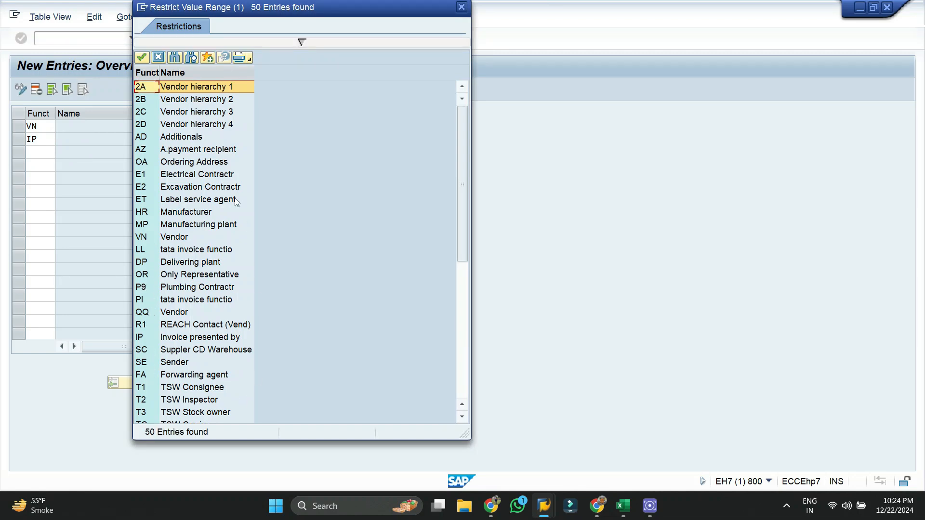
scroll(427, 213, "down", 6)
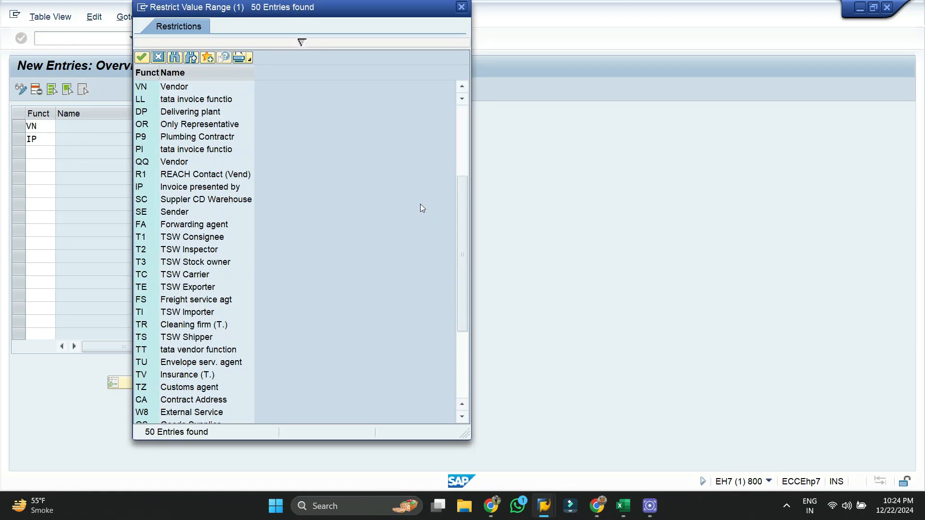
scroll(358, 199, "down", 2)
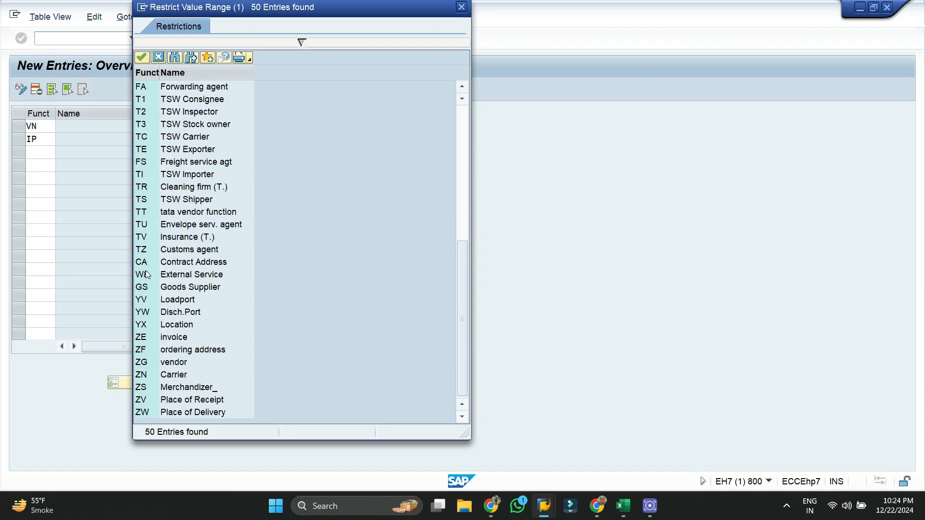
double_click(143, 288)
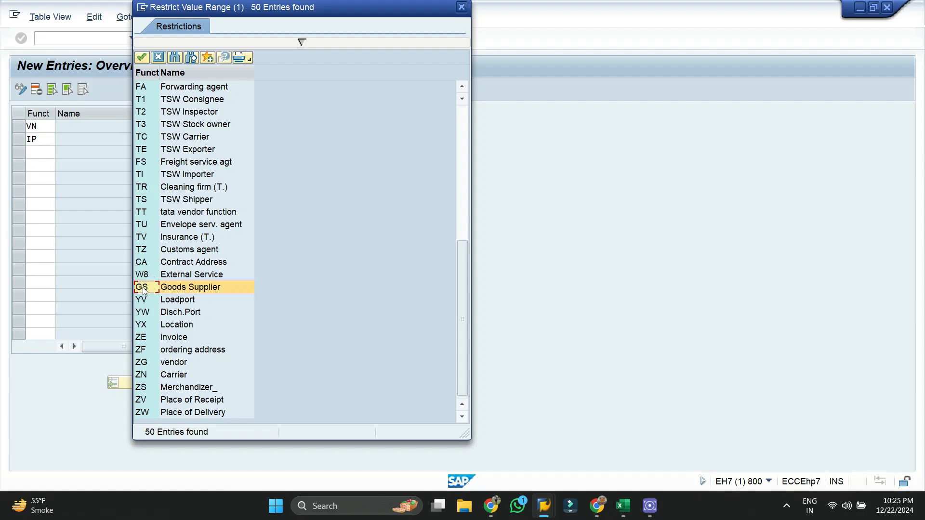
left_click(43, 164)
type("QA")
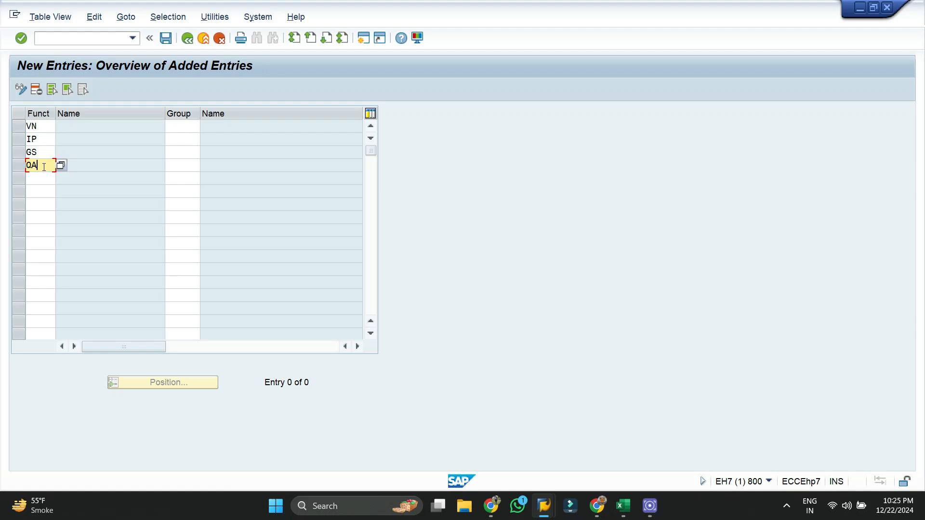
- Find account group MS00 in the list of vendor account groups and assign it to the VN row
left_click(185, 127)
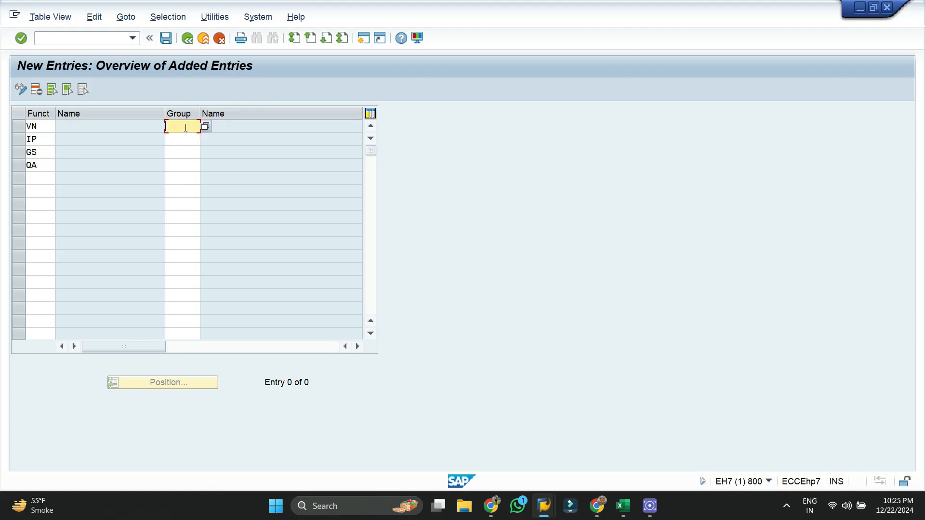
left_click(205, 128)
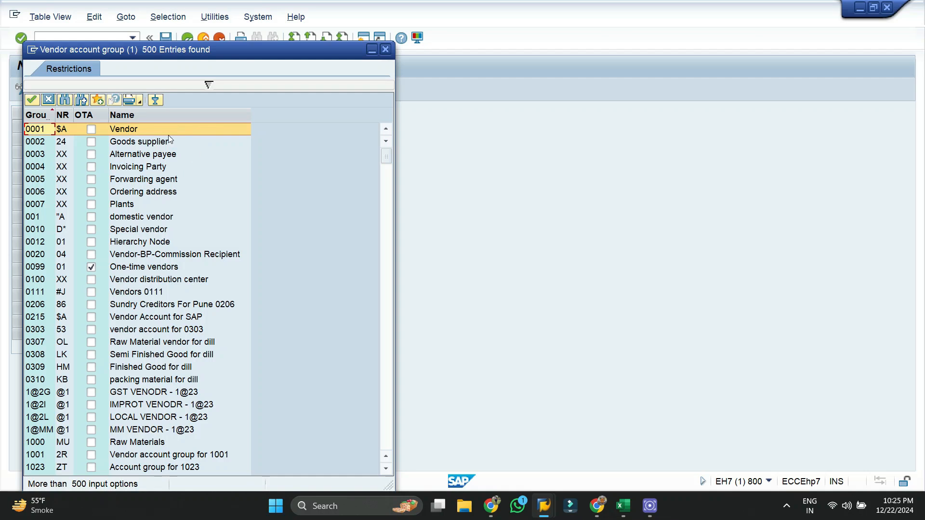
left_click(64, 101)
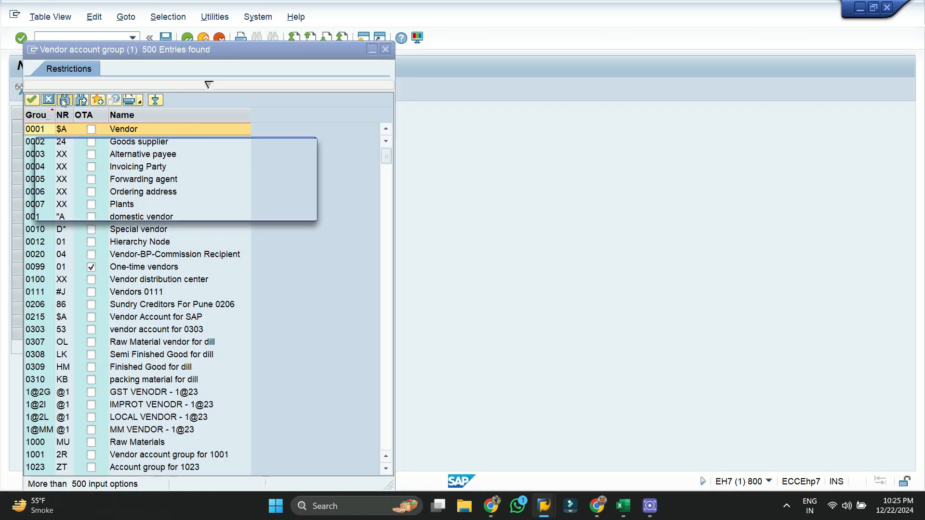
type("MS00")
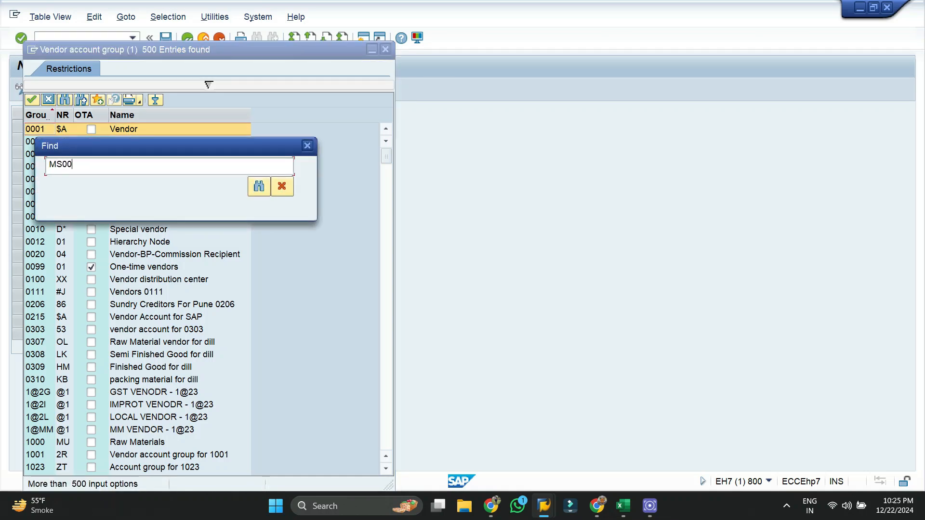
key("Return")
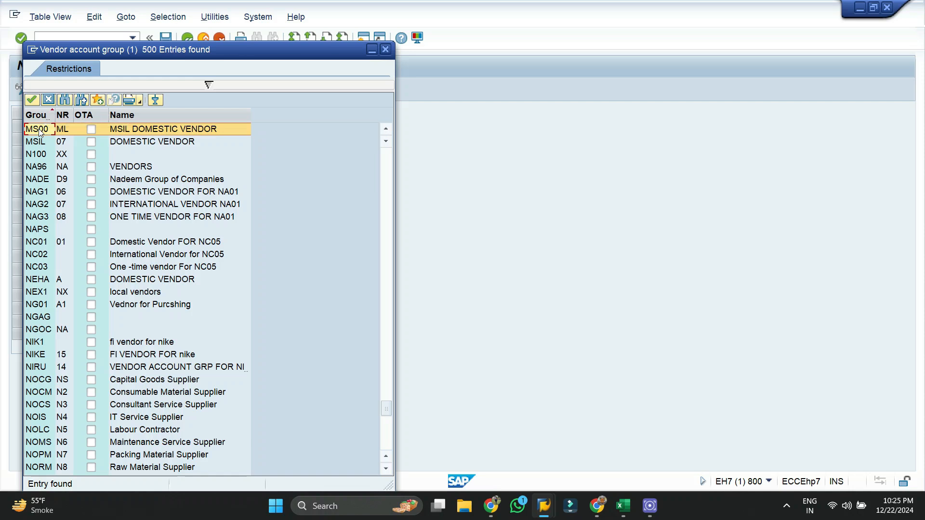
double_click(39, 130)
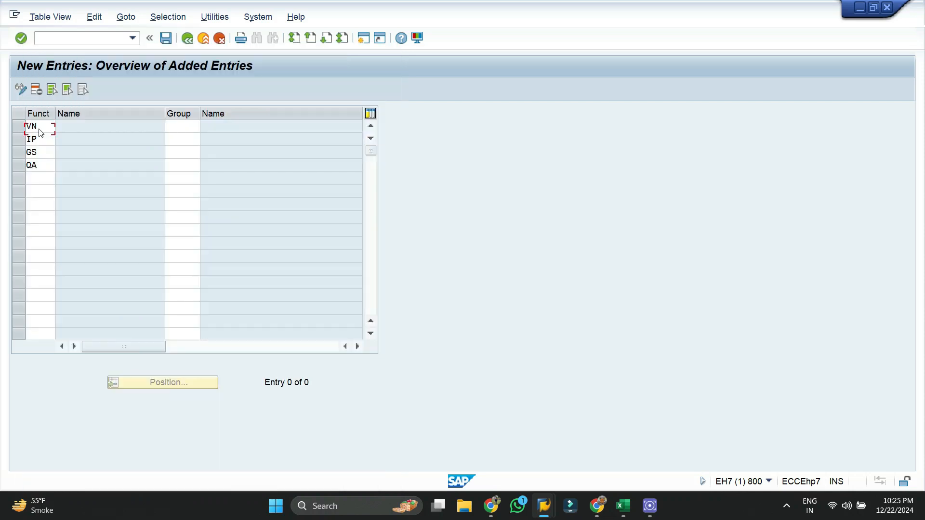
- Assign account group MS00 to the IP, GS and QA rows and validate the entries
left_click(183, 139)
type("MS0")
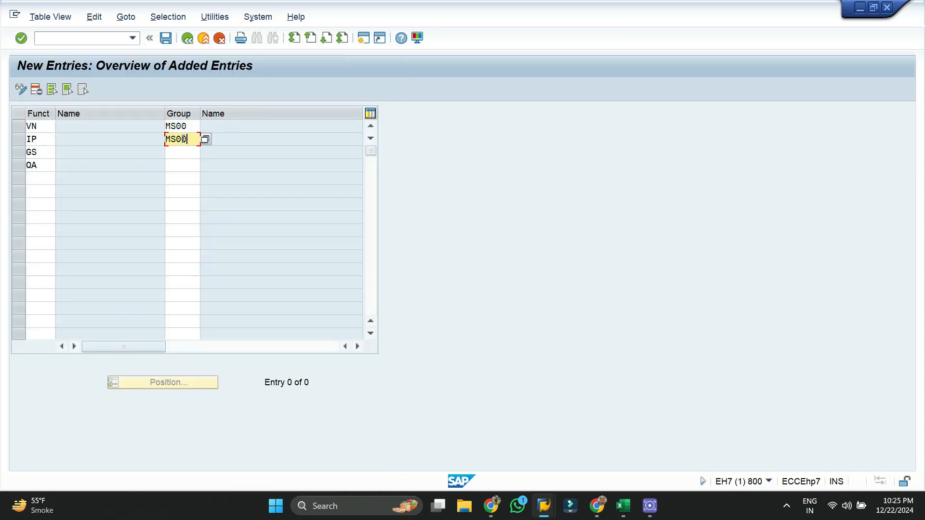
type("0")
key("Down")
type("MS00")
key("Down")
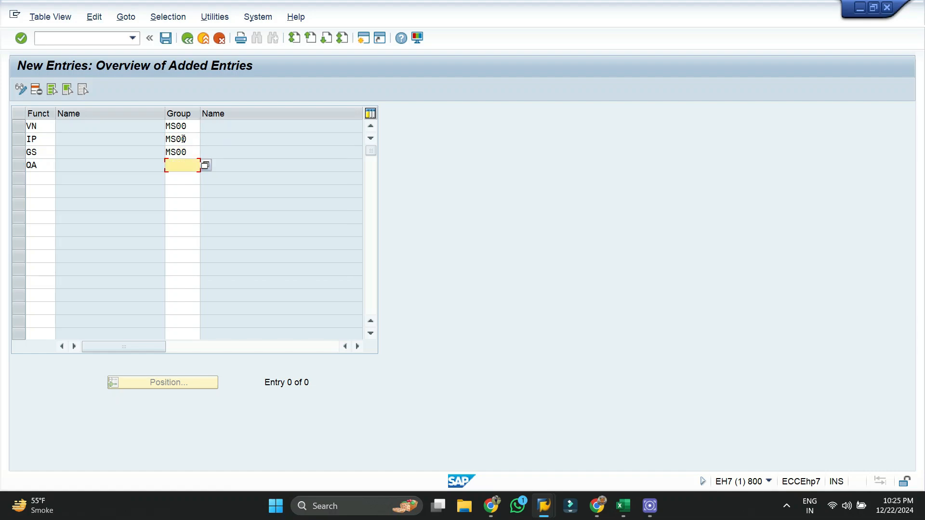
type("MS00")
key("Return")
key("Return")
key("Return")
key("Return")
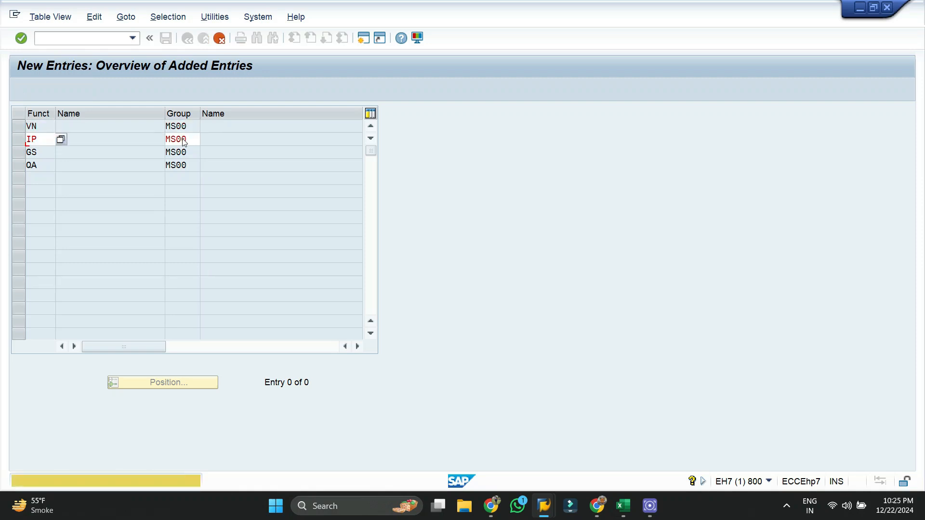
key("Return")
key("Return")
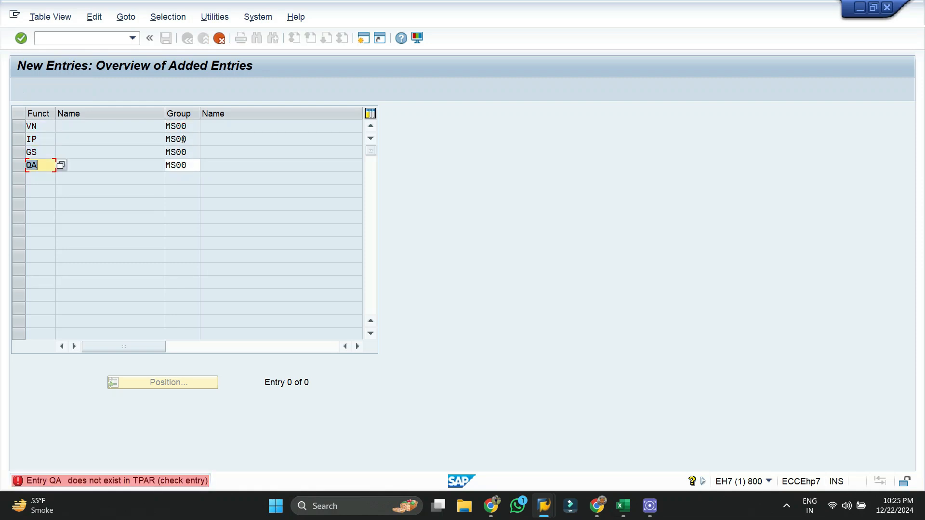
- Replace partner function QA in the fourth row with QQ (Vendor) from the possible values and validate the entry
left_click(60, 167)
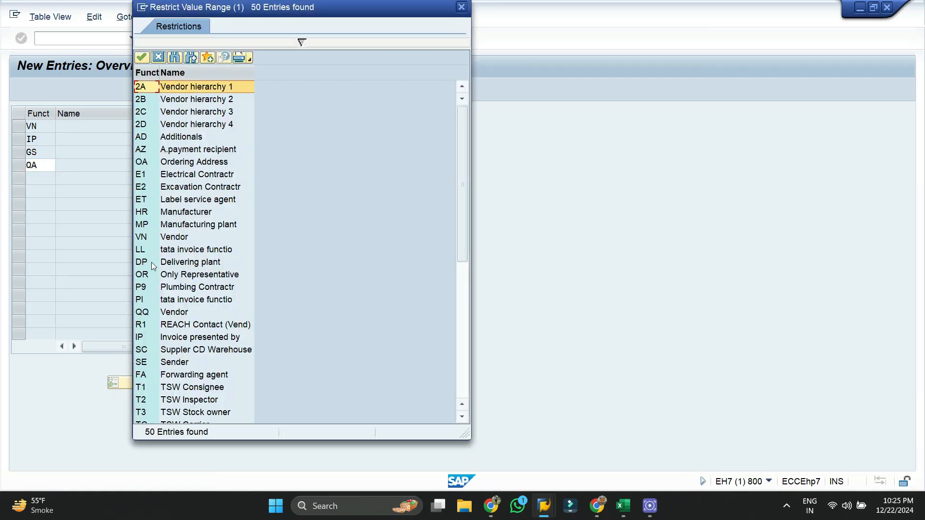
double_click(142, 311)
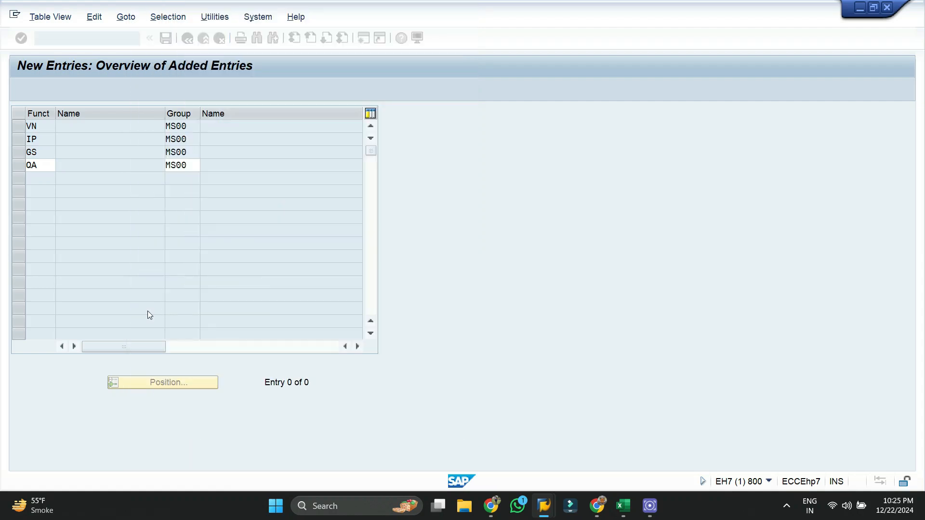
key("Return")
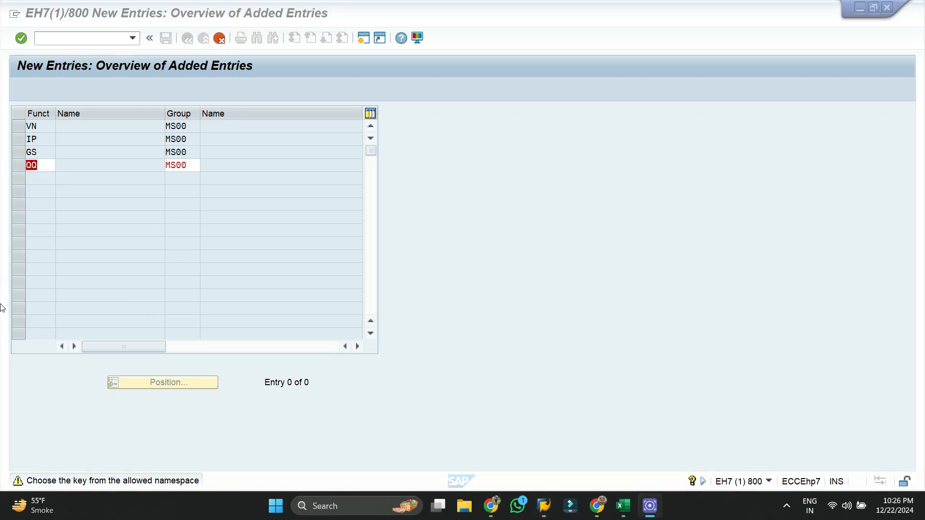
- Replace partner function QQ in the fourth row with ZF (ordering address) from the possible values, validate and save the entries
left_click(44, 169)
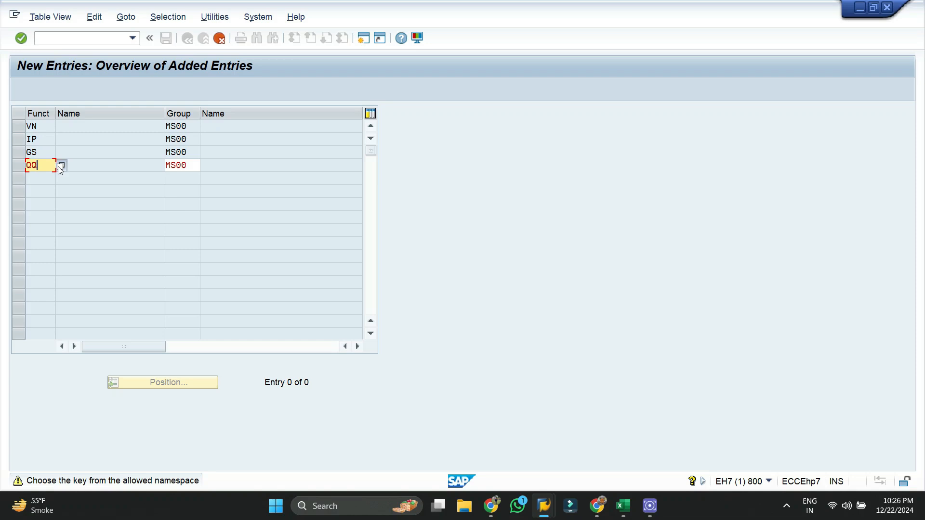
left_click(62, 167)
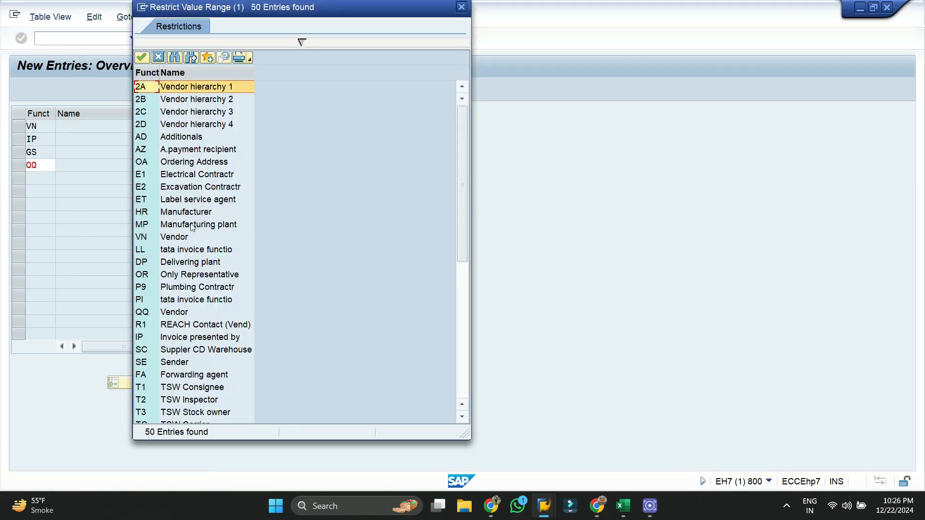
scroll(192, 226, "down", 8)
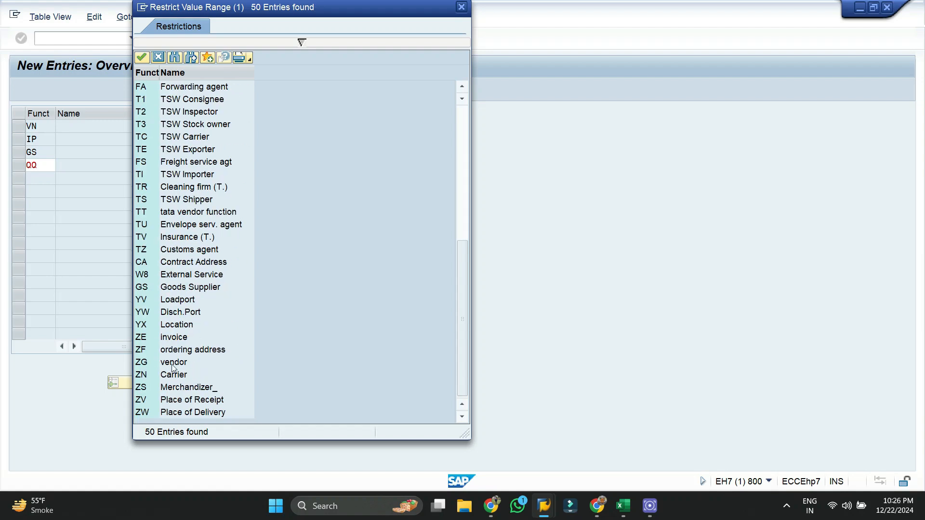
left_click(143, 352)
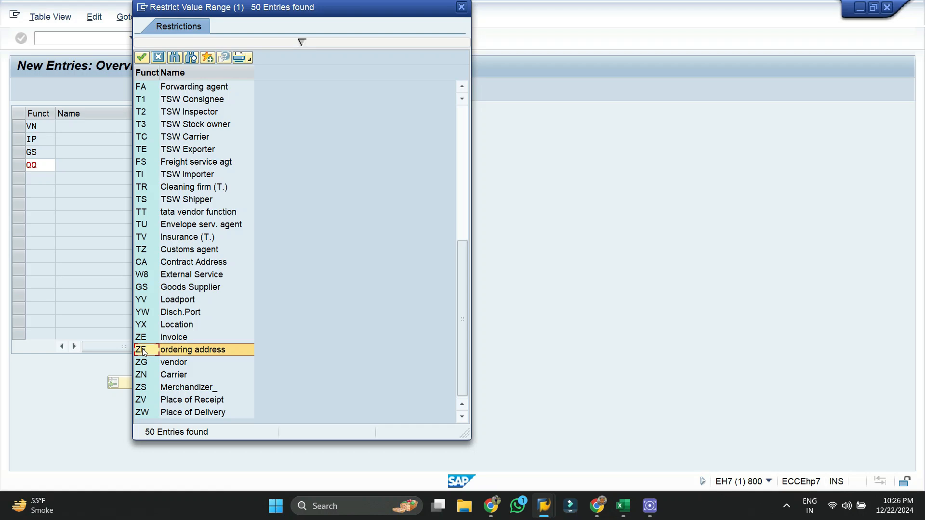
double_click(143, 352)
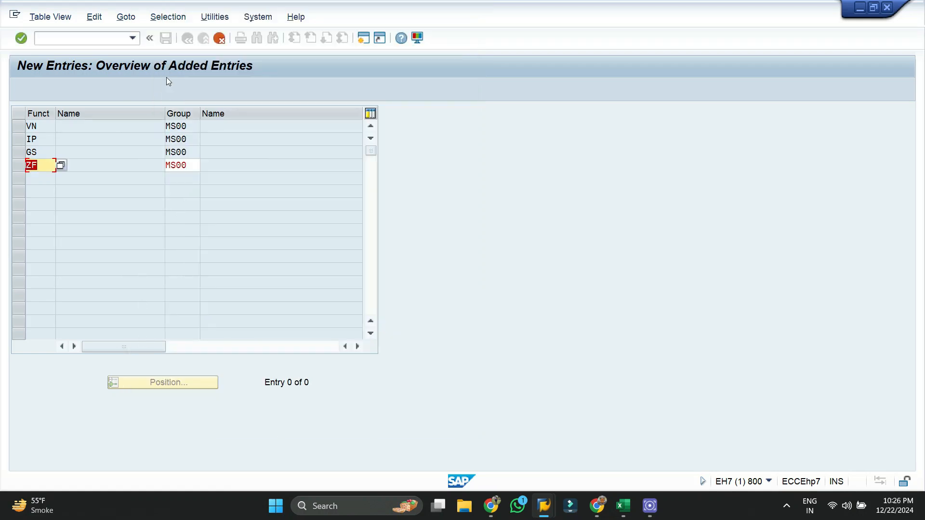
key("Return")
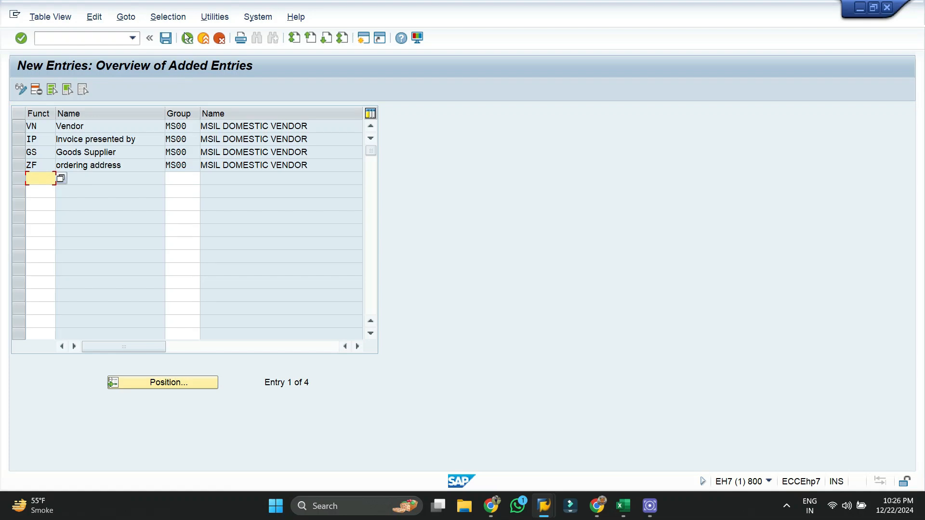
left_click(165, 41)
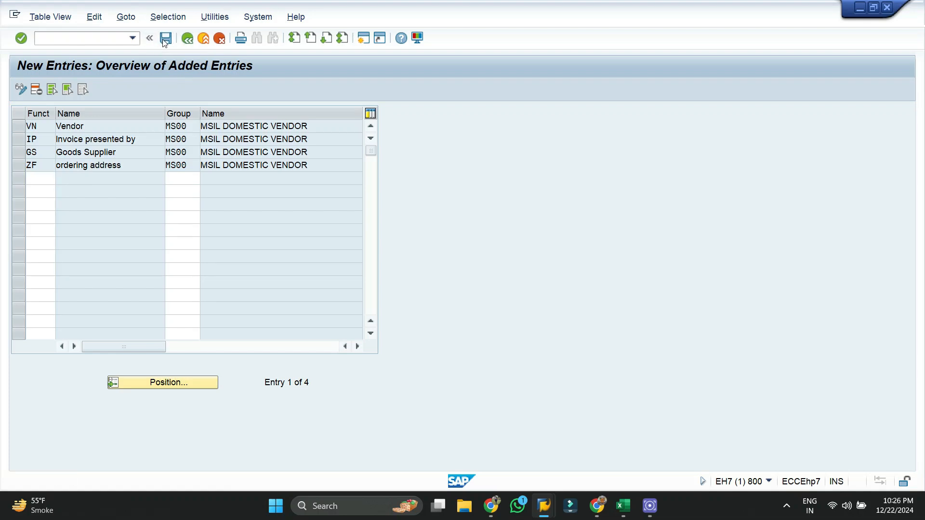
left_click(225, 230)
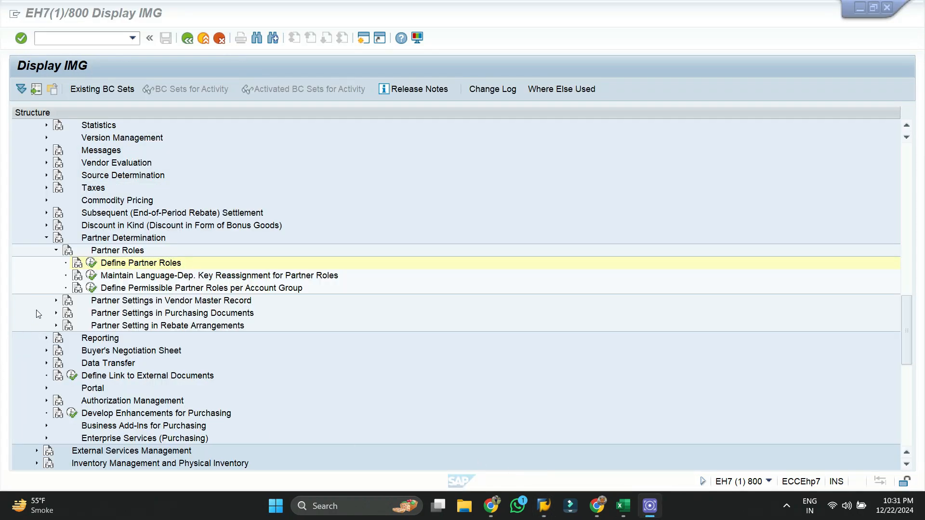
- Open Define Partner Schemas under Partner Settings in Vendor Master Record and examine the partner functions of schema L1 in display mode
left_click(56, 300)
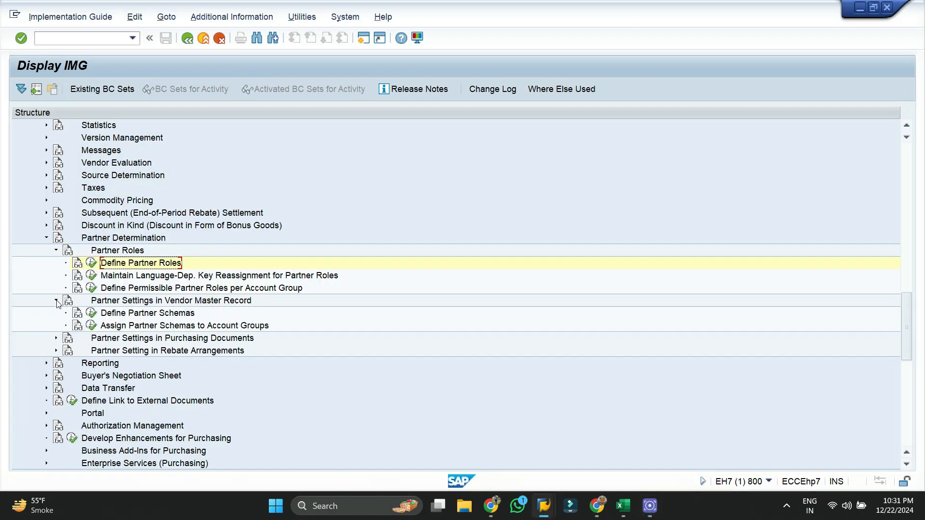
left_click(90, 313)
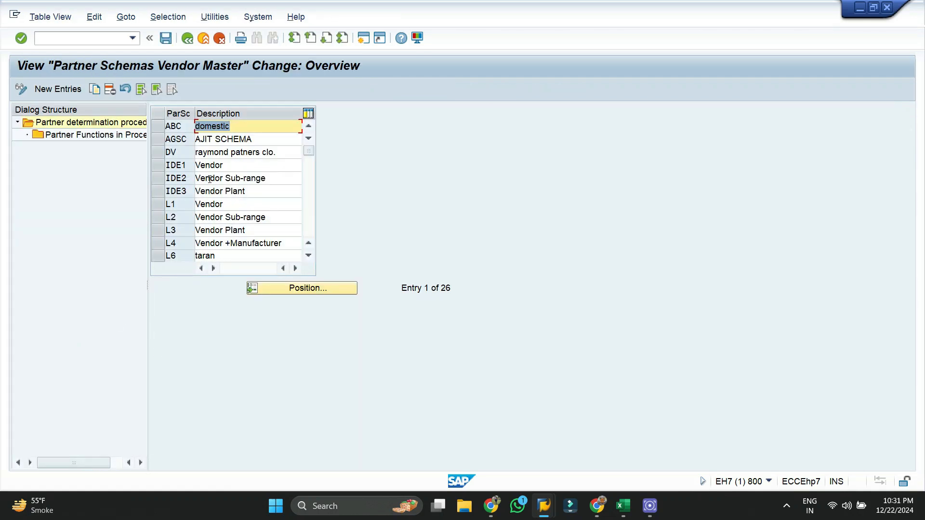
left_click(159, 205)
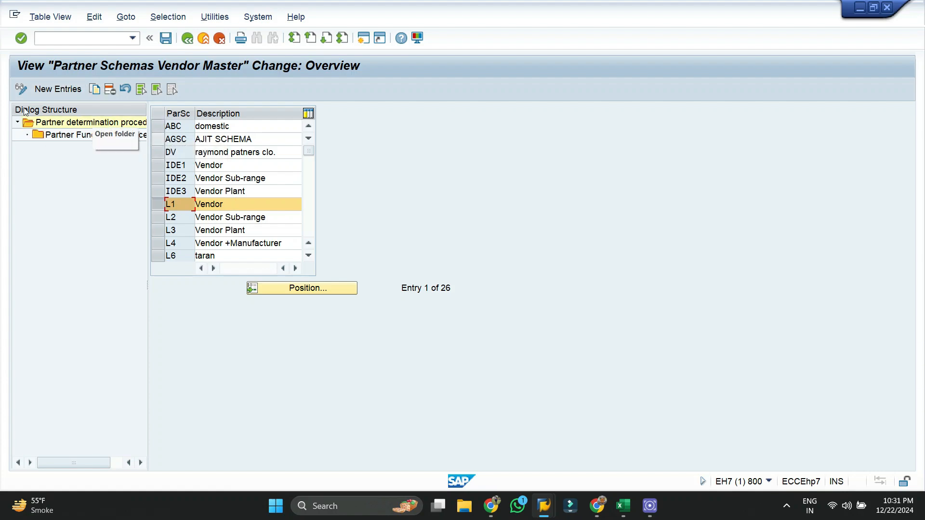
left_click(21, 90)
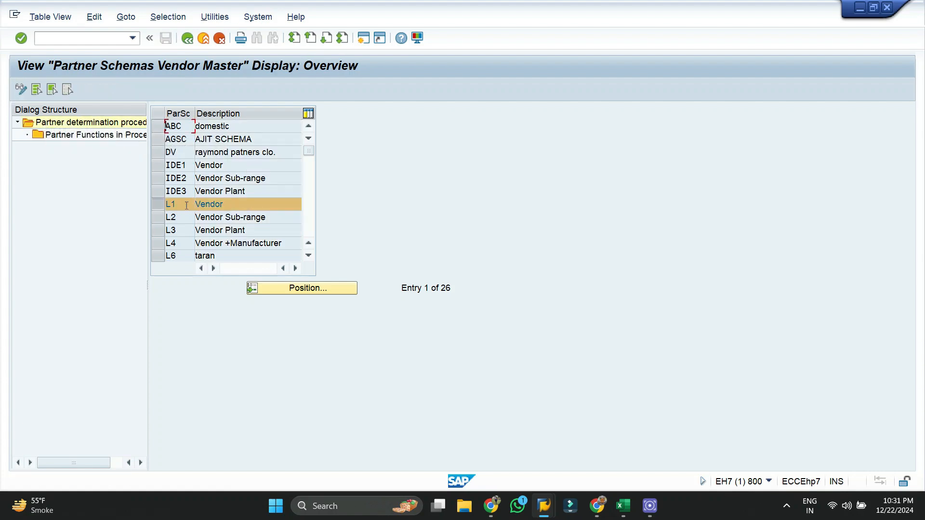
double_click(96, 135)
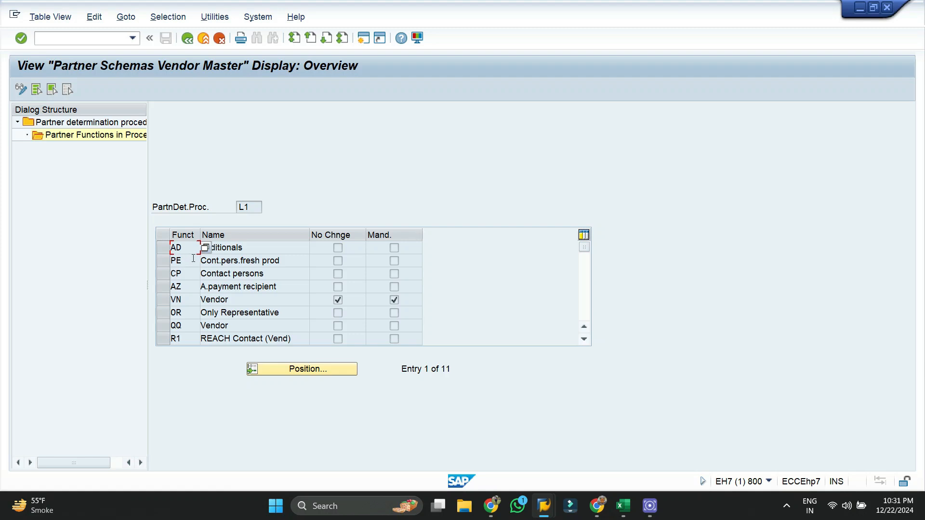
scroll(192, 303, "down", 1)
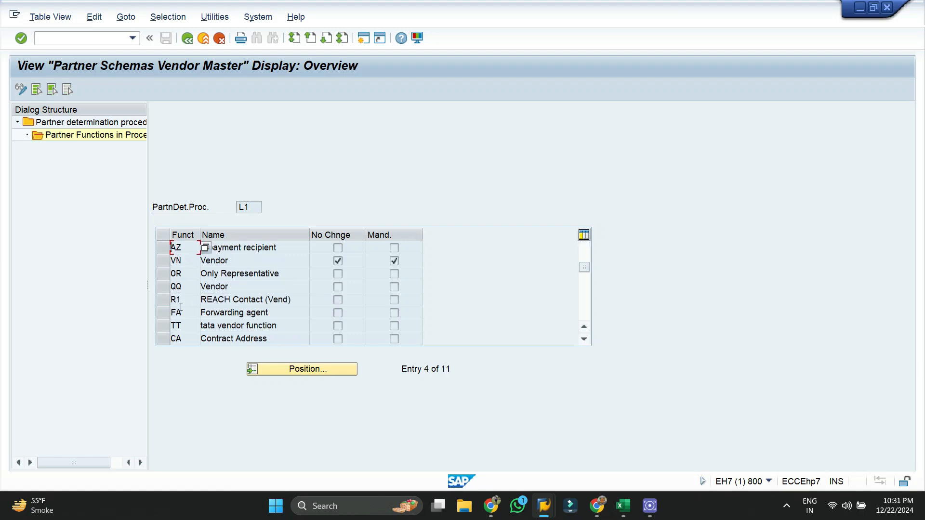
scroll(186, 326, "down", 1)
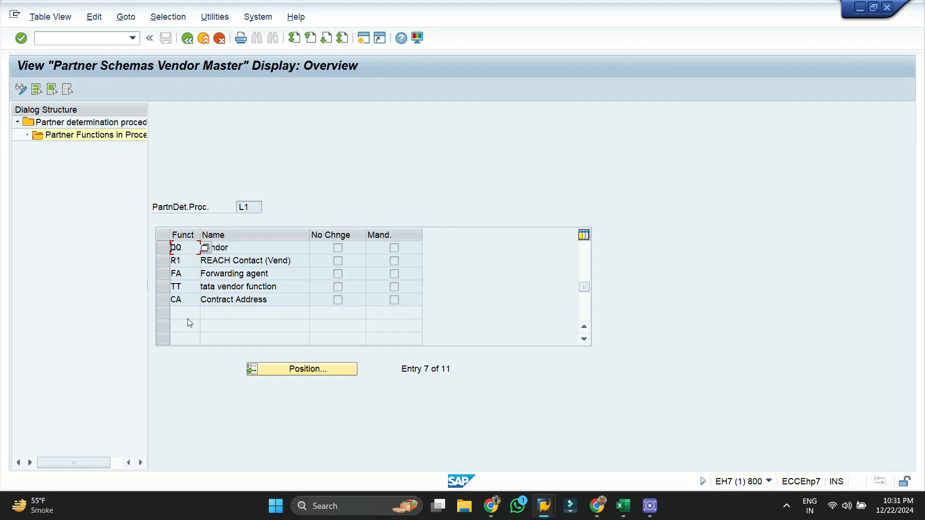
scroll(188, 320, "up", 1)
scroll(188, 318, "up", 1)
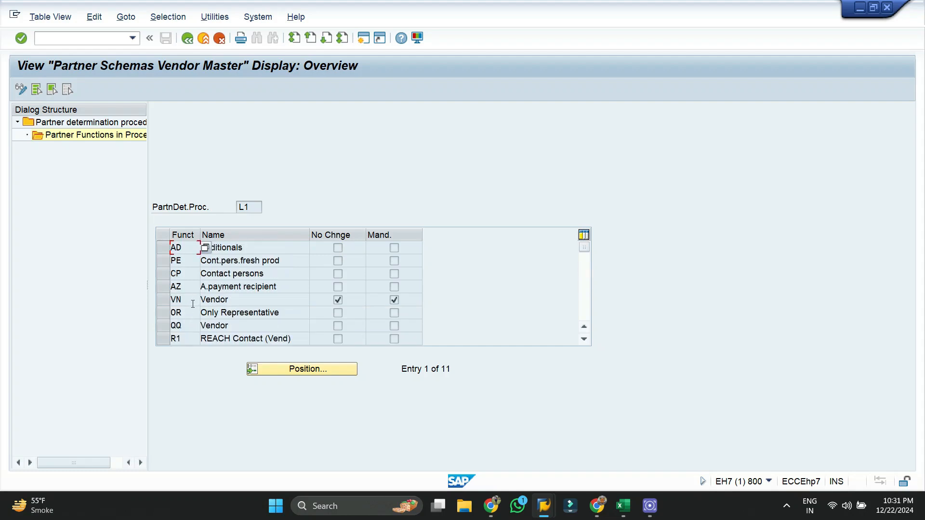
left_click(187, 38)
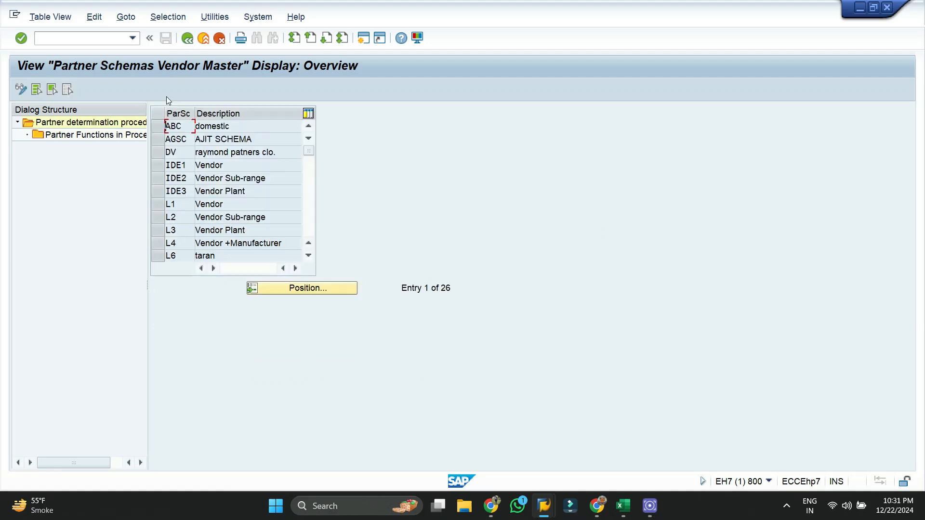
left_click(188, 38)
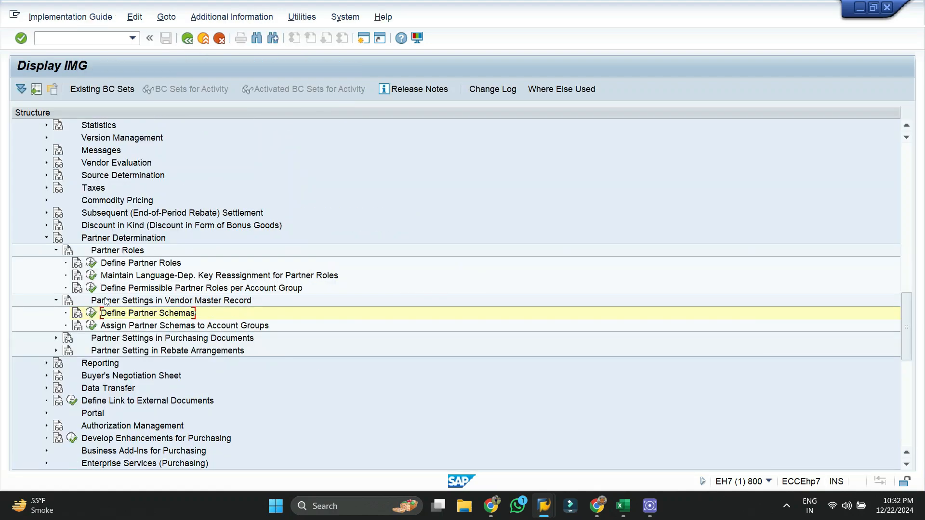
- Reopen Define Partner Schemas in change mode and review which partner functions procedure L1 (Vendor) contains
left_click(92, 314)
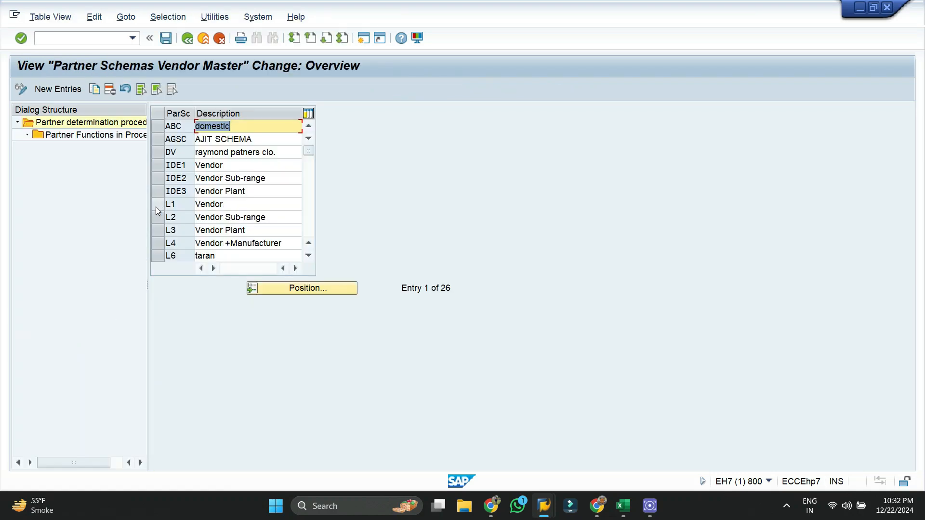
left_click(156, 207)
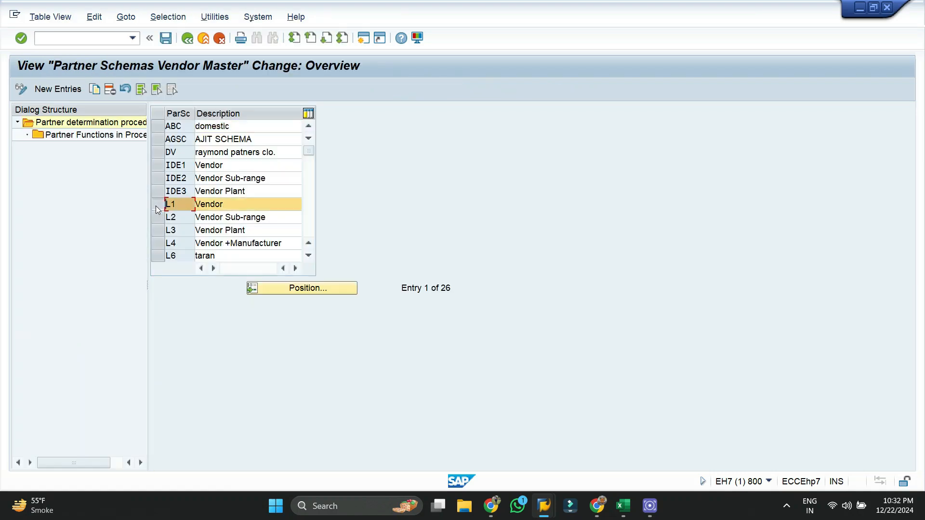
double_click(109, 135)
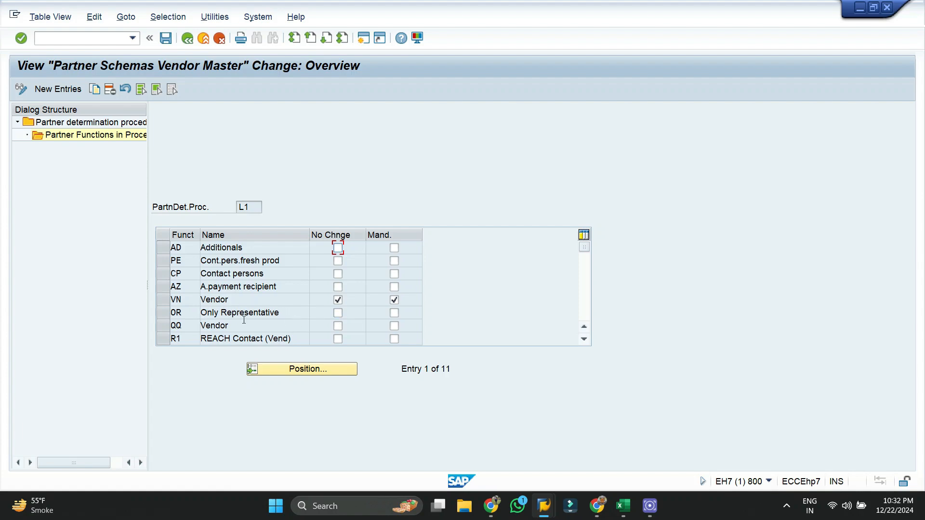
scroll(244, 320, "down", 1)
scroll(244, 320, "down", 1)
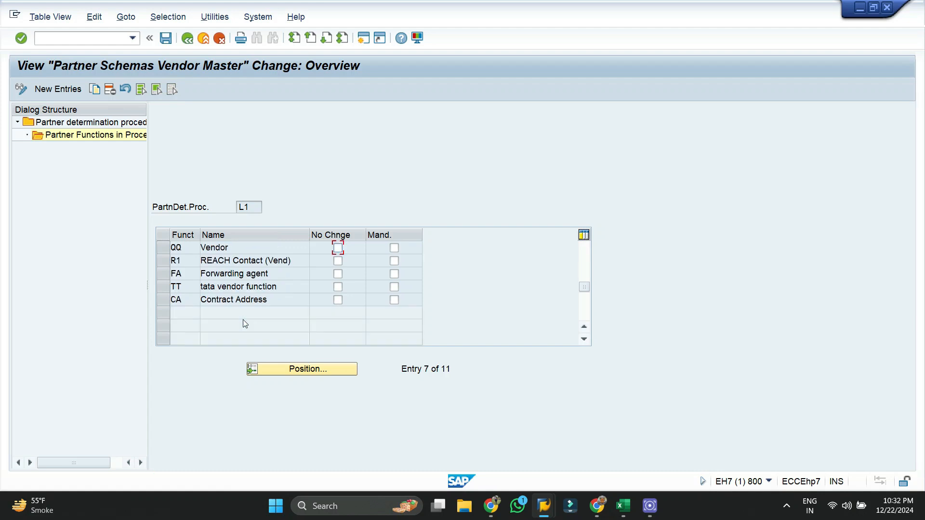
scroll(244, 320, "up", 2)
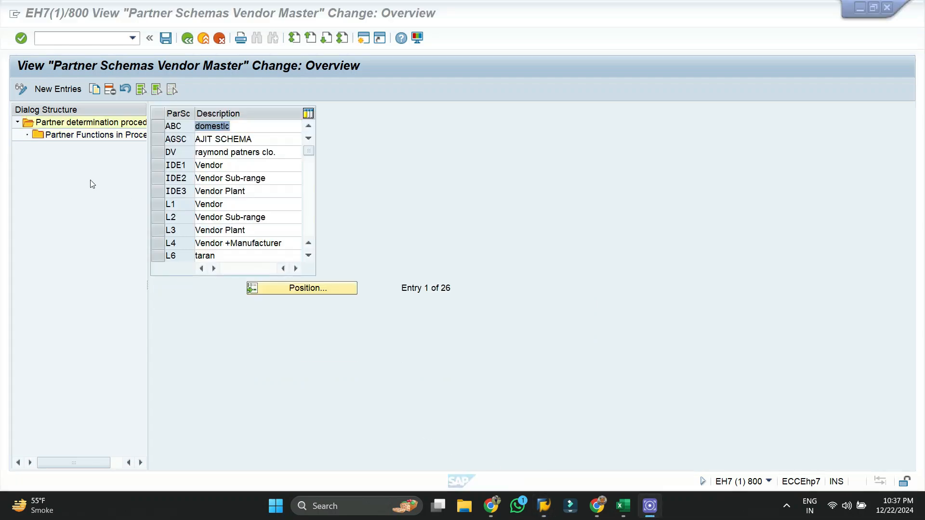
- Check the No Change and Mandatory settings of schema L1's partner functions, save, and return to the IMG structure
left_click(159, 206)
double_click(90, 135)
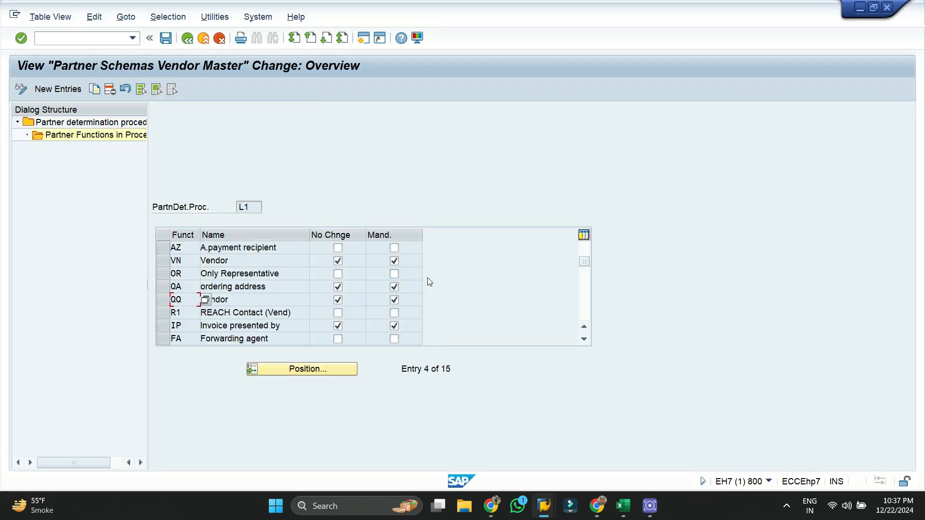
left_click(584, 340)
left_click(584, 339)
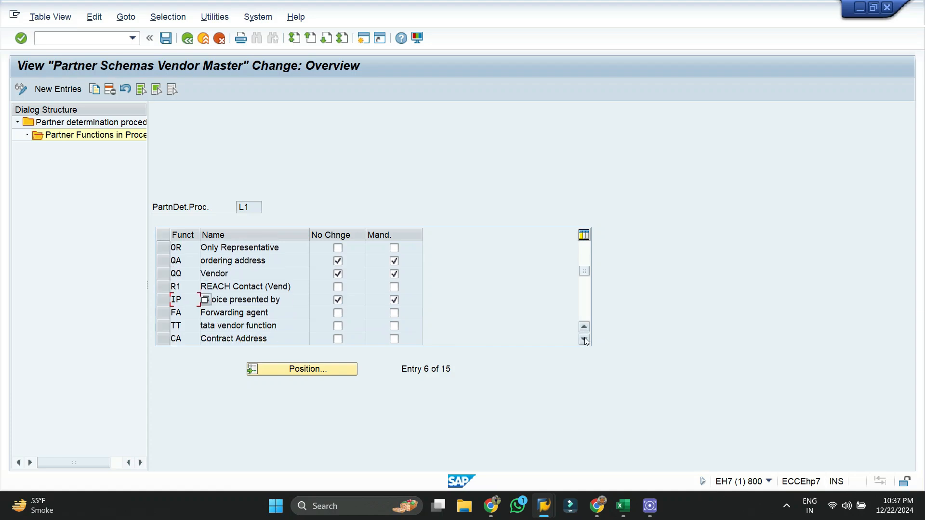
left_click(584, 340)
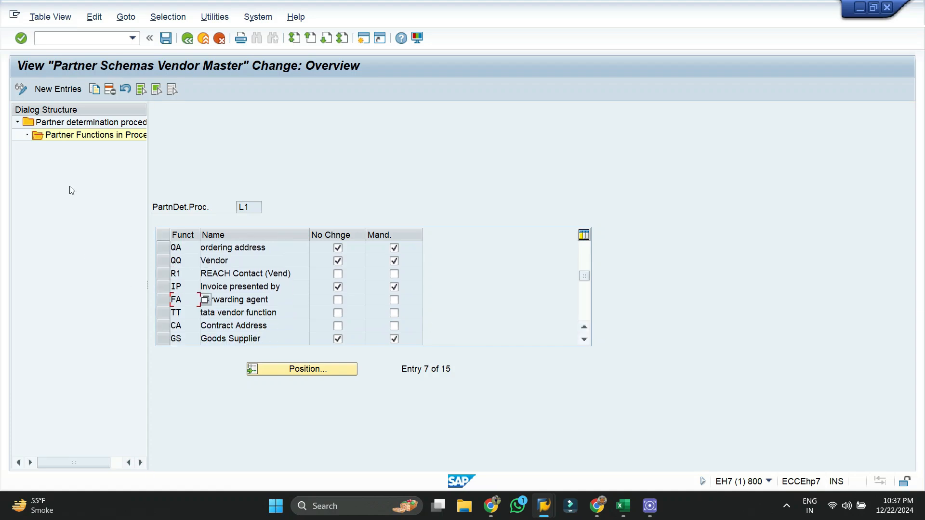
left_click(168, 43)
left_click(187, 39)
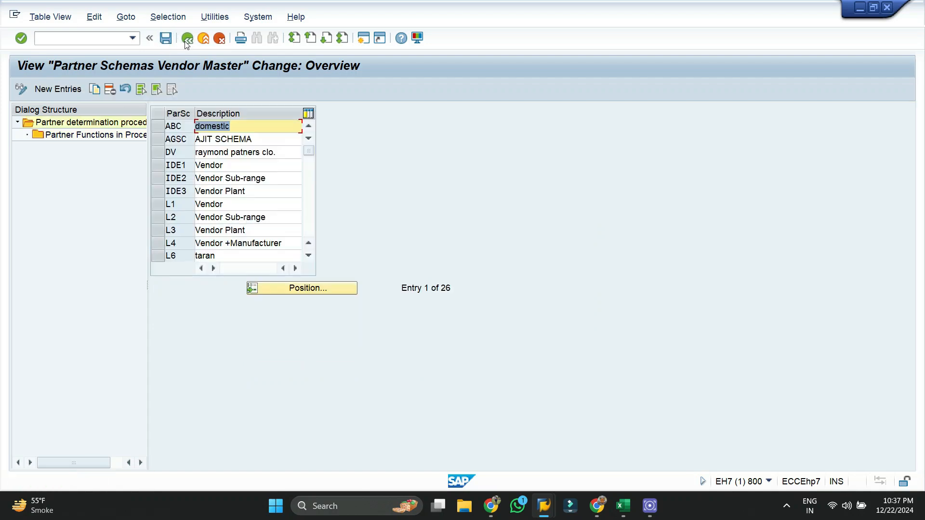
left_click(187, 39)
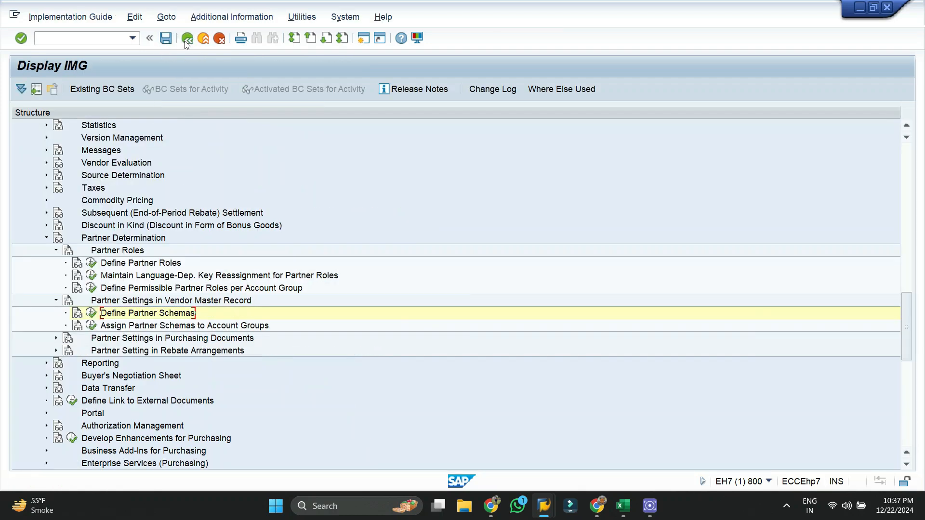
- Open Assign Partner Schemas to Account Groups and position the list at account group MS00
left_click(91, 325)
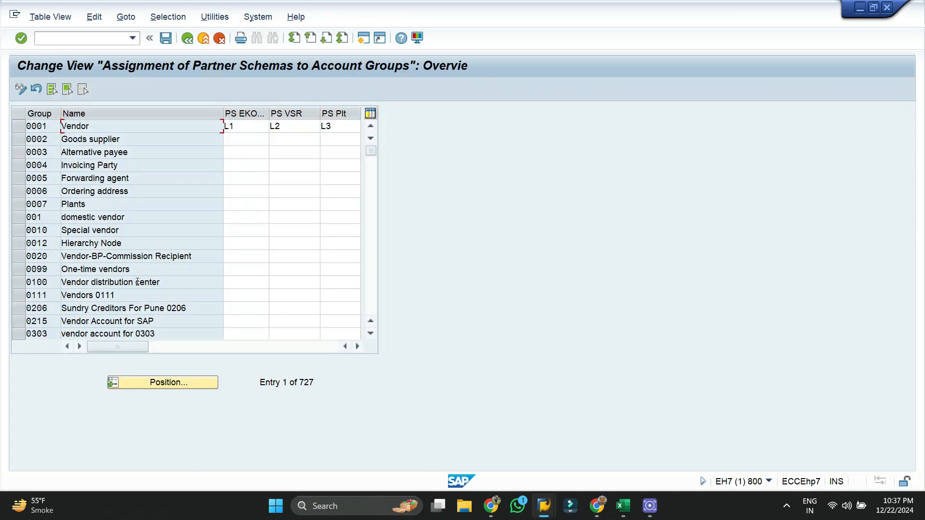
left_click(164, 385)
type("MS00")
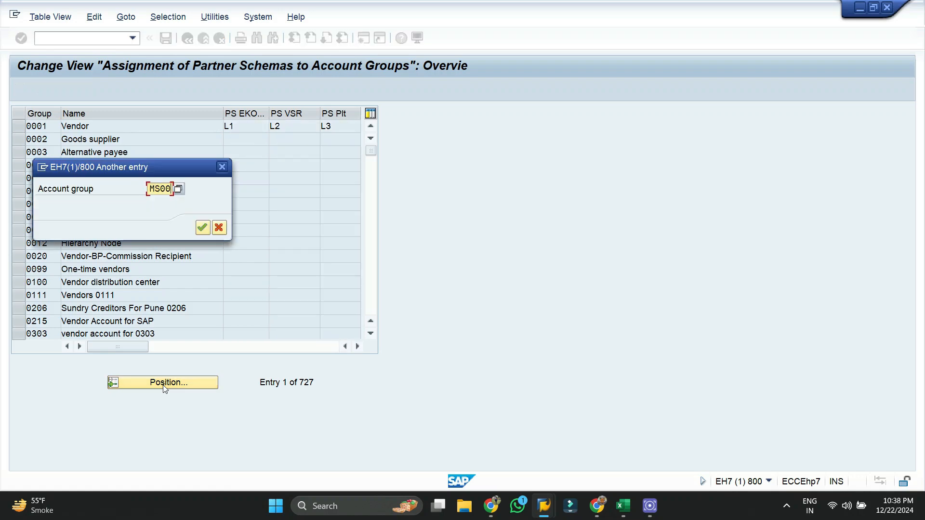
key("Return")
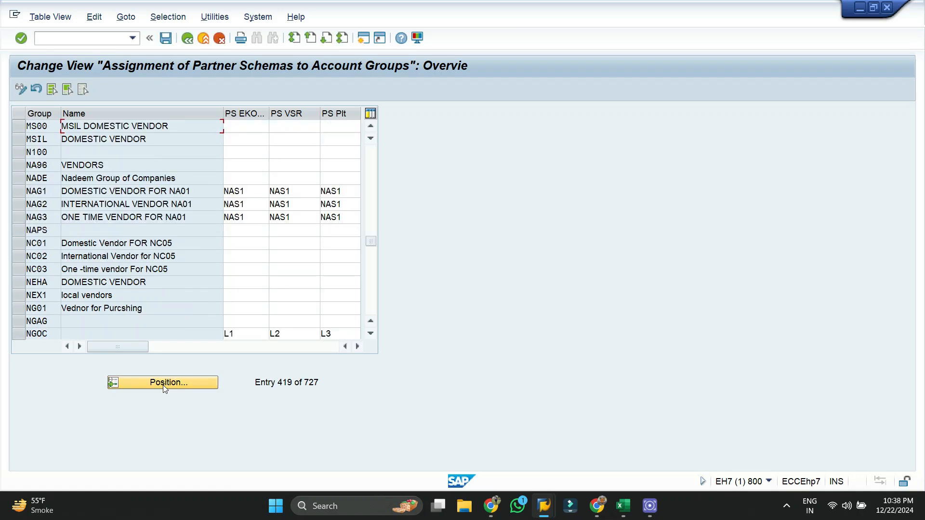
- Assign partner schema L1 to account group MS00 for the purchasing organization, vendor sub-range and plant levels, and save
left_click(248, 126)
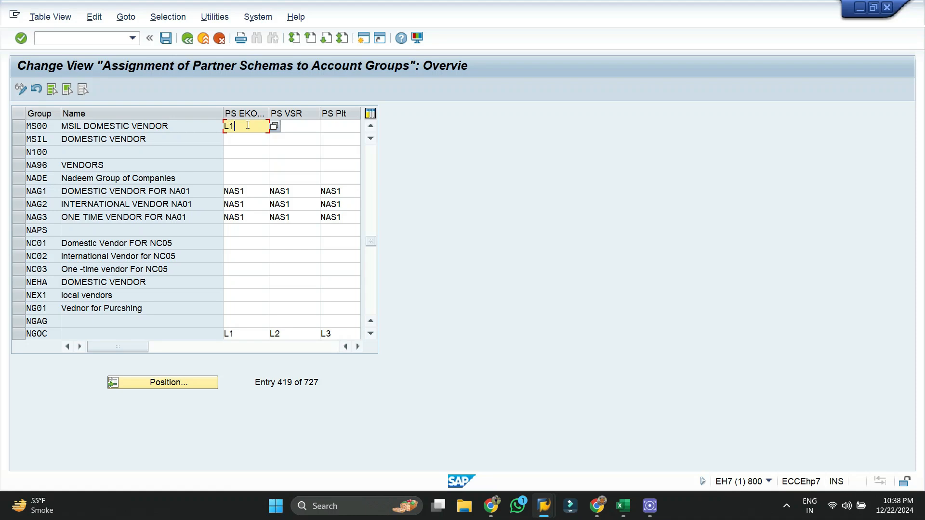
left_click(275, 126)
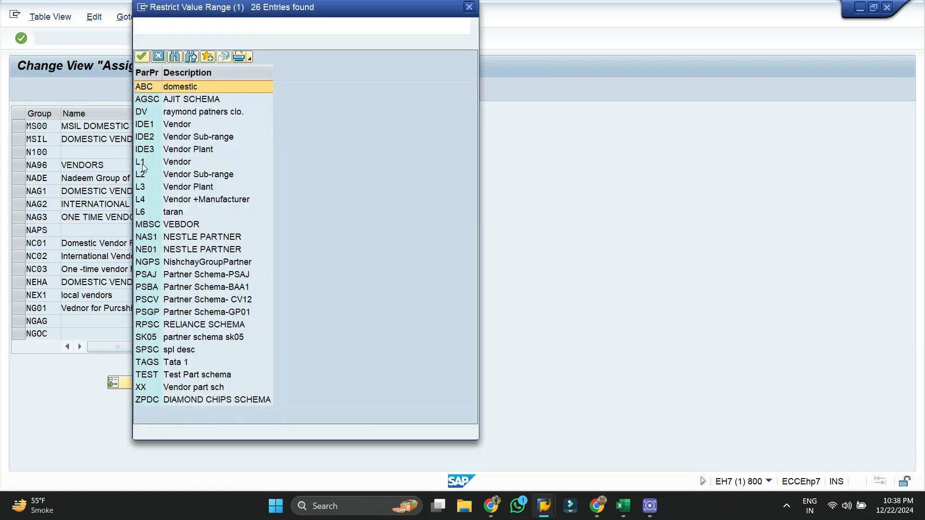
double_click(143, 164)
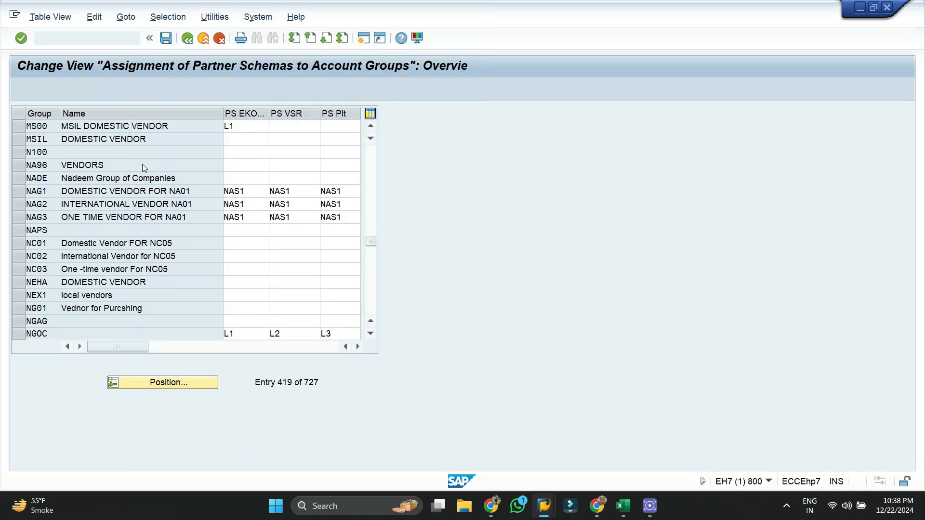
left_click(291, 127)
type("L")
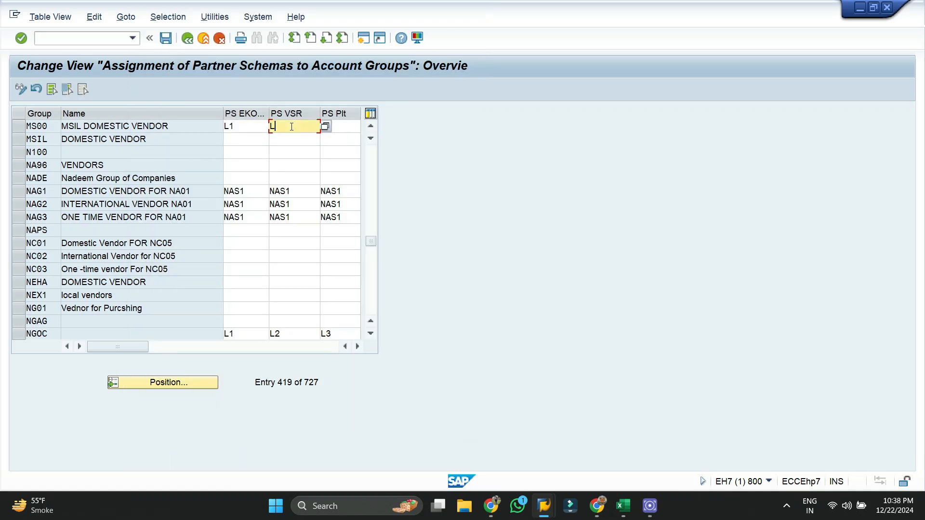
type("1")
key("Tab")
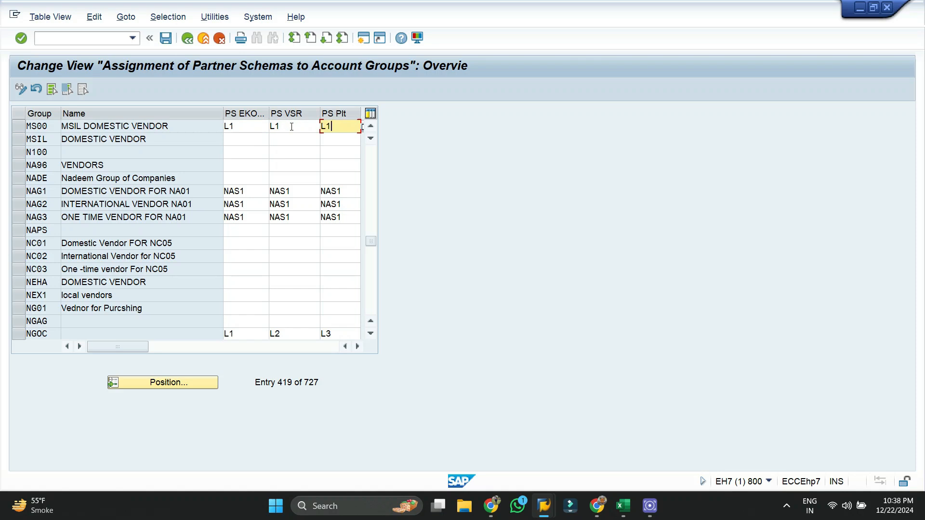
left_click(165, 38)
left_click(228, 227)
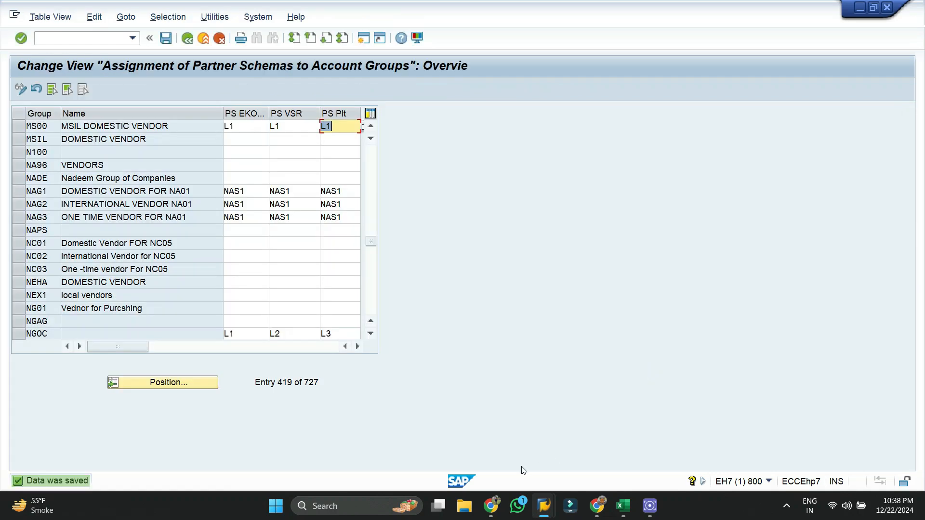
left_click(524, 470)
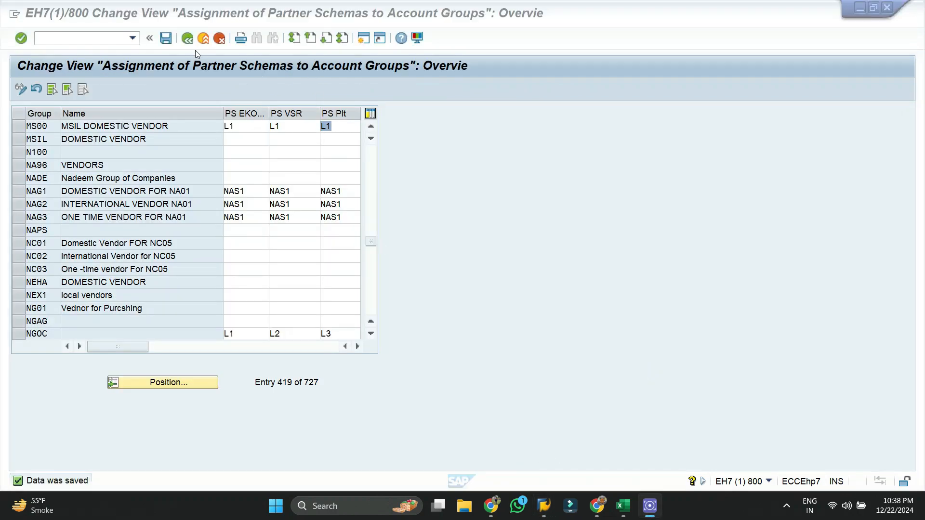
- Leave the schema assignment and start central vendor creation with transaction /NXK01
left_click(187, 38)
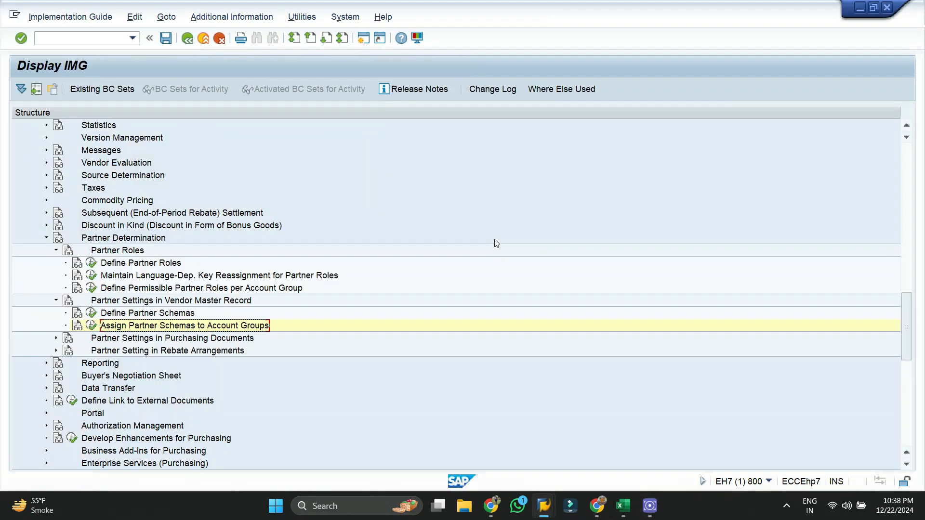
left_click(525, 471)
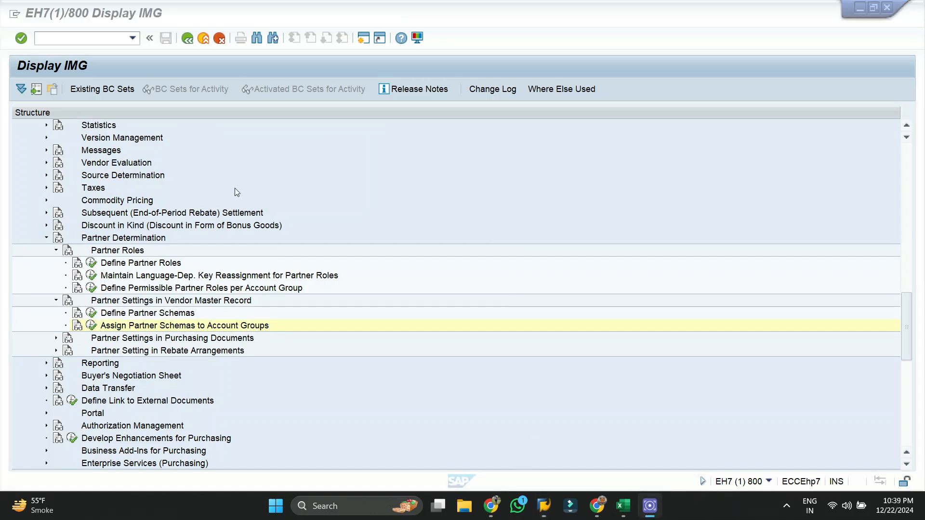
left_click(80, 40)
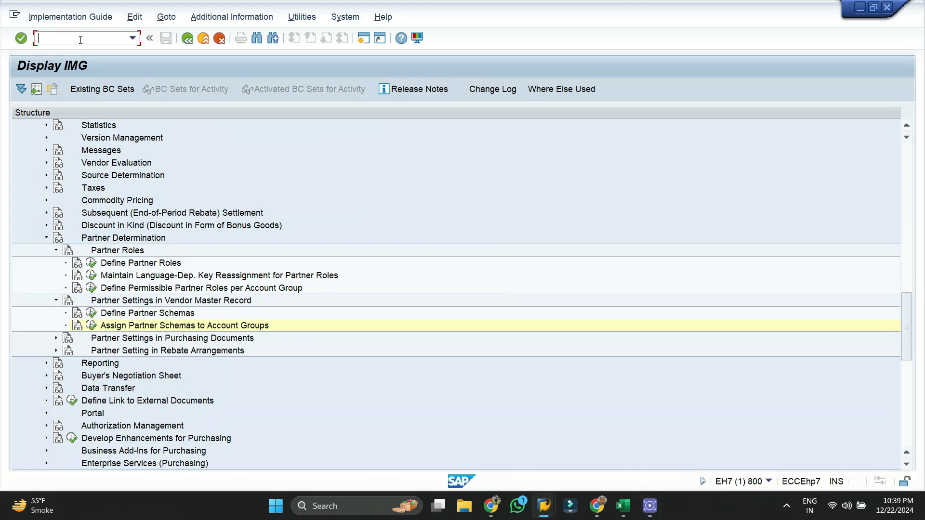
type("/NXK01")
key("Return")
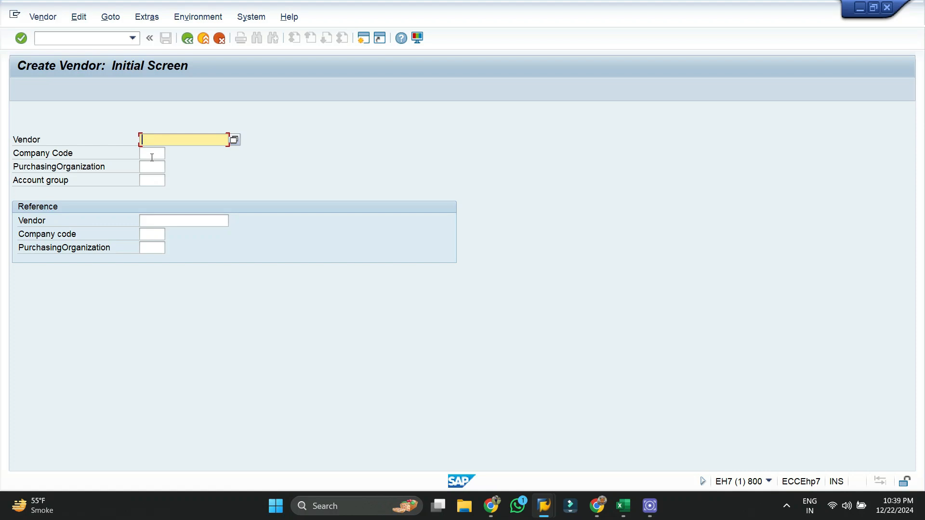
- Enter company code 0001, purchasing organization MSIL and account group MS00 for the new vendor, and continue to the address data
left_click(152, 155)
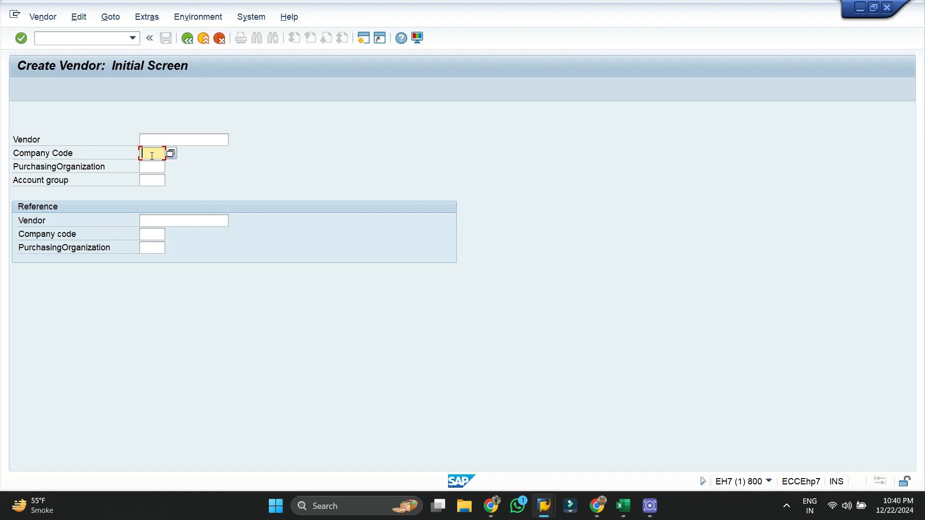
type("0001")
key("shift+Tab")
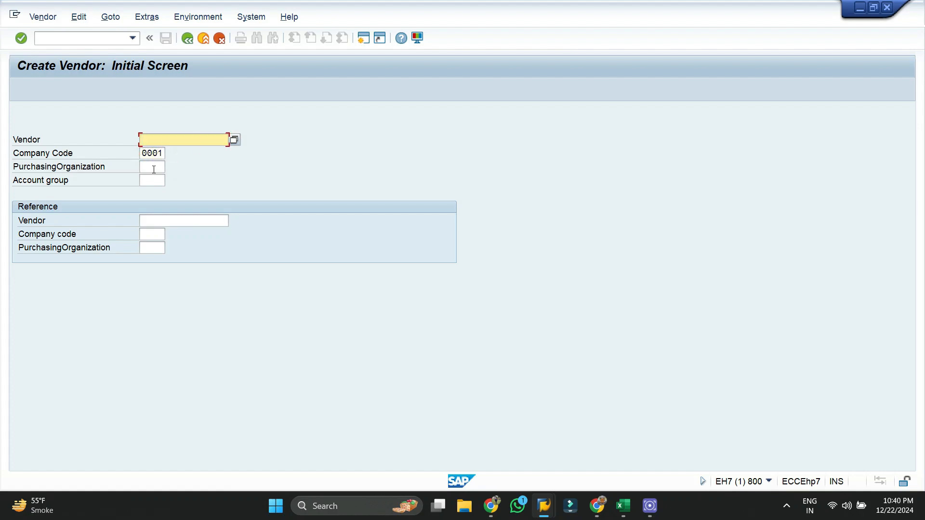
left_click(153, 169)
type("MSIL")
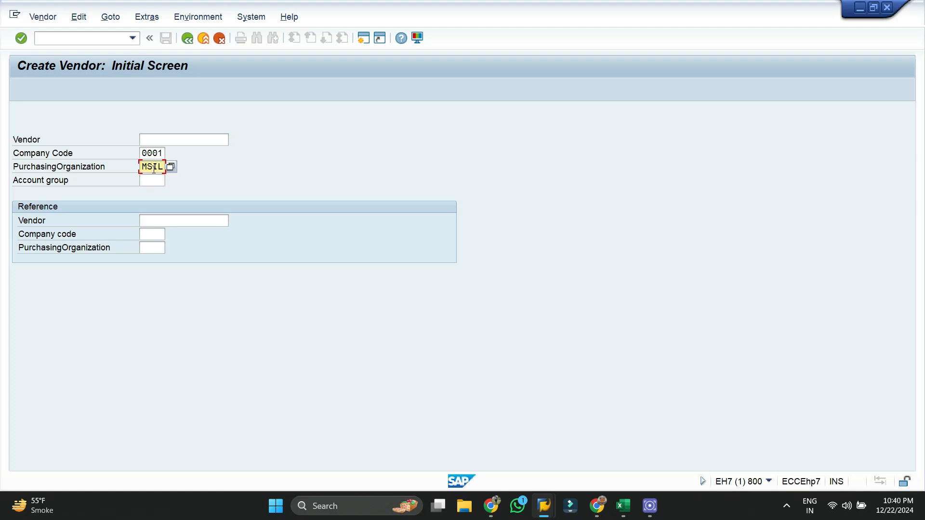
key("Tab")
type("MS00")
key("Return")
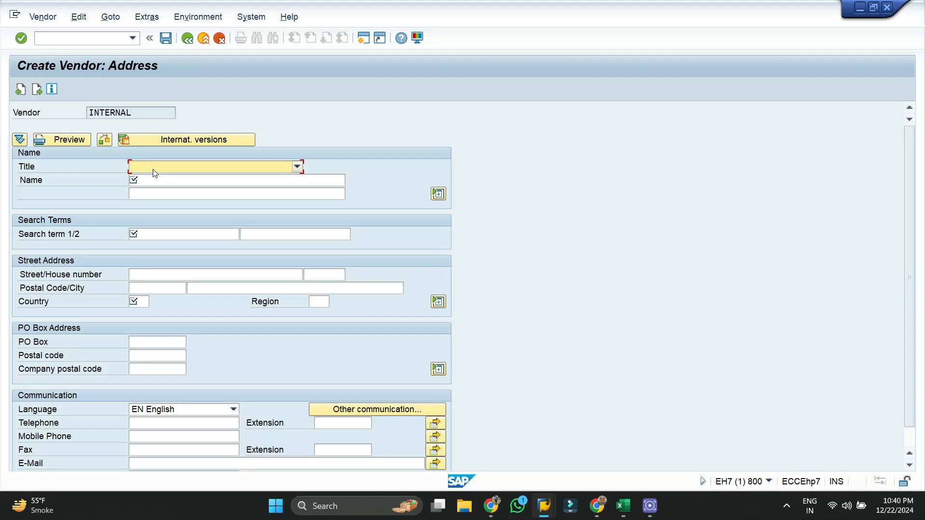
- Set the vendor's title to Company and enter FLIPKART as both the name and the first search term
left_click(154, 173)
left_click(157, 177)
left_click(157, 181)
type("FLI")
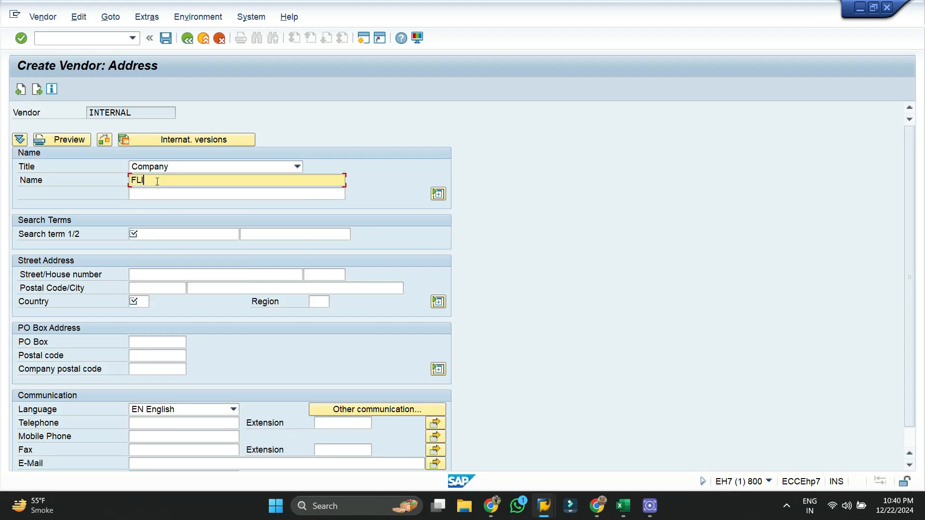
type("PKART")
left_click(147, 236)
type("FLIPKAR")
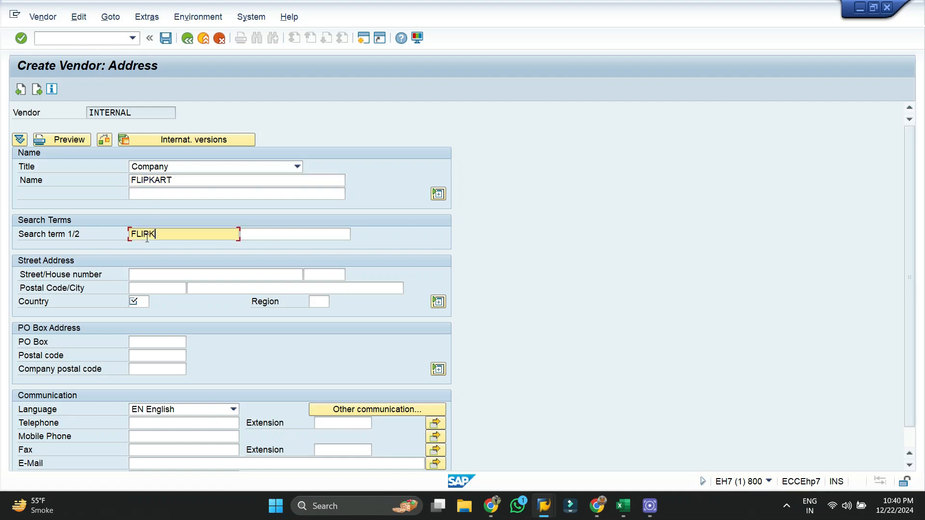
type("T")
- Fill in the vendor's street, house number, postal code and city, set country IN and region 30, and continue to the control data
left_click(144, 272)
type("PLOT ")
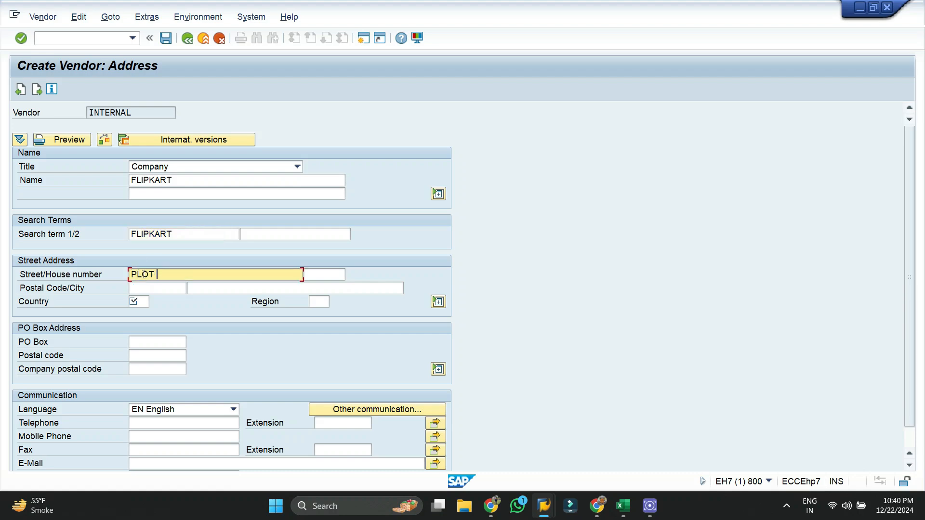
type("NO")
key("Tab")
type("56")
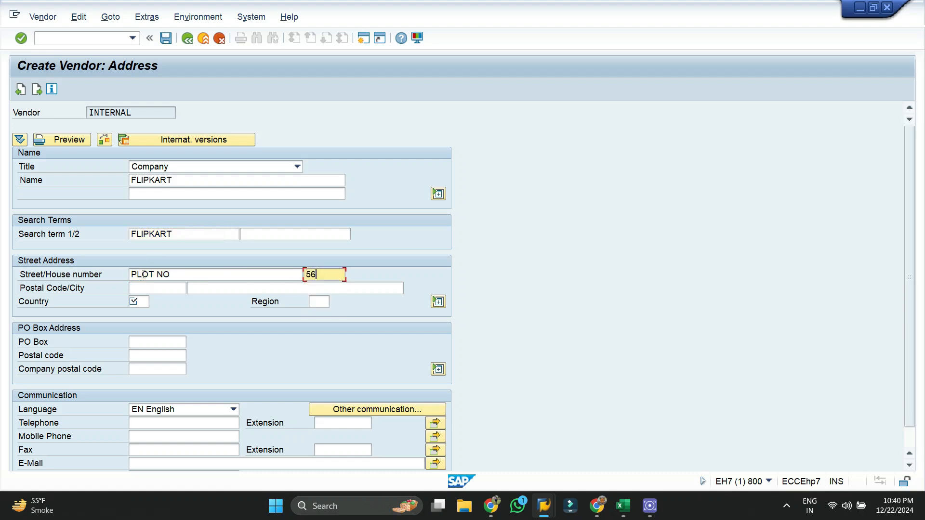
key("Tab")
type("10045")
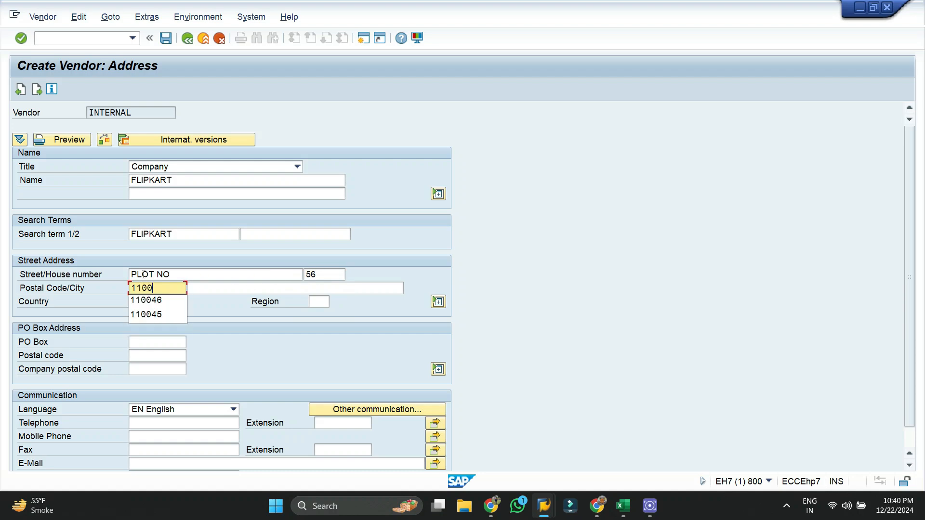
key("Tab")
type("DELHI")
key("Tab")
type("IN")
key("Tab")
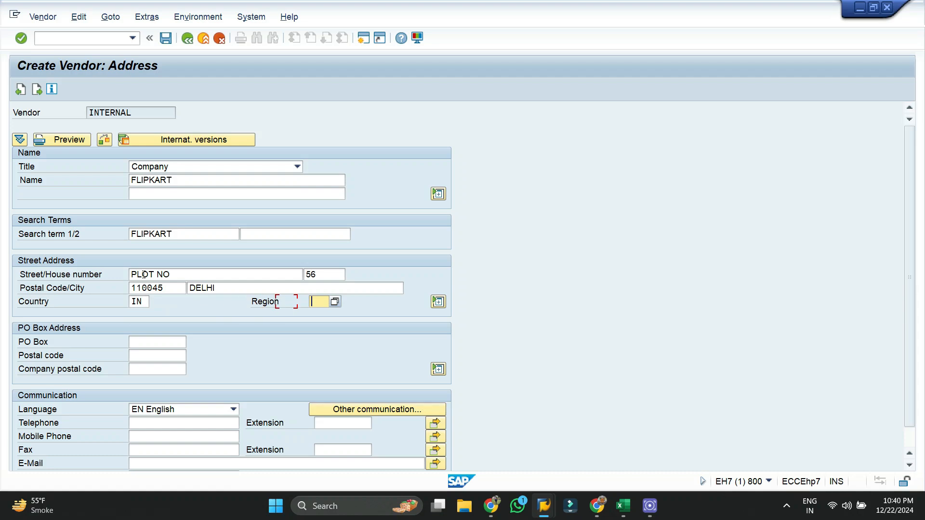
type("30")
key("Return")
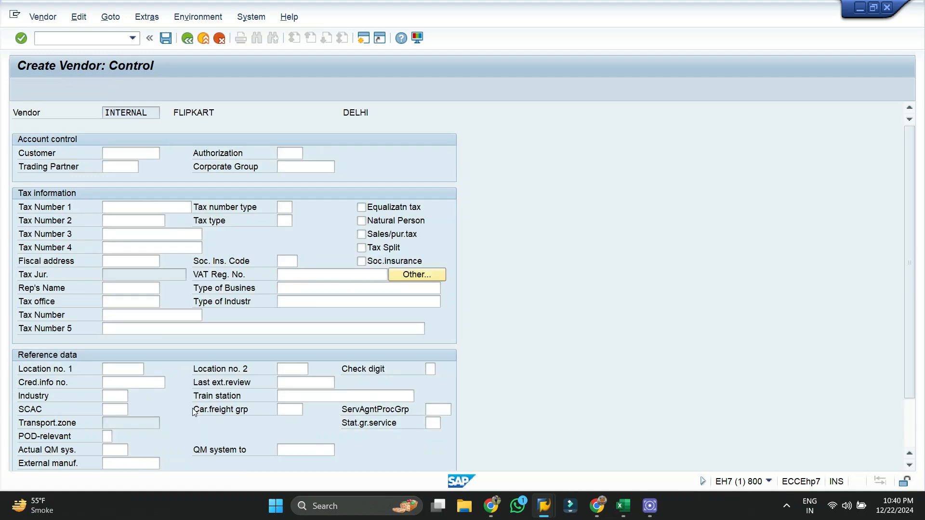
- Leave the control and contact person data empty and set the vendor's reconciliation account to 160000
key("Return")
key("Return")
key("Return")
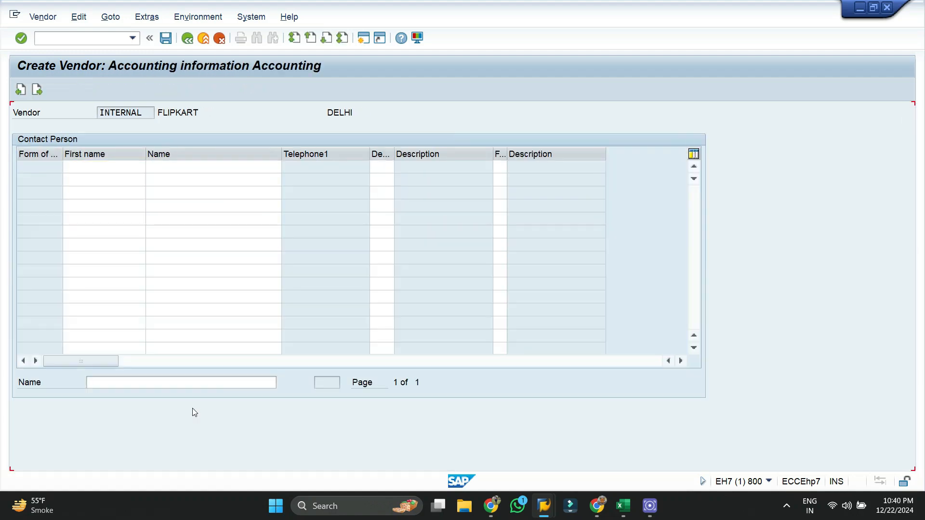
key("Down")
key("Down")
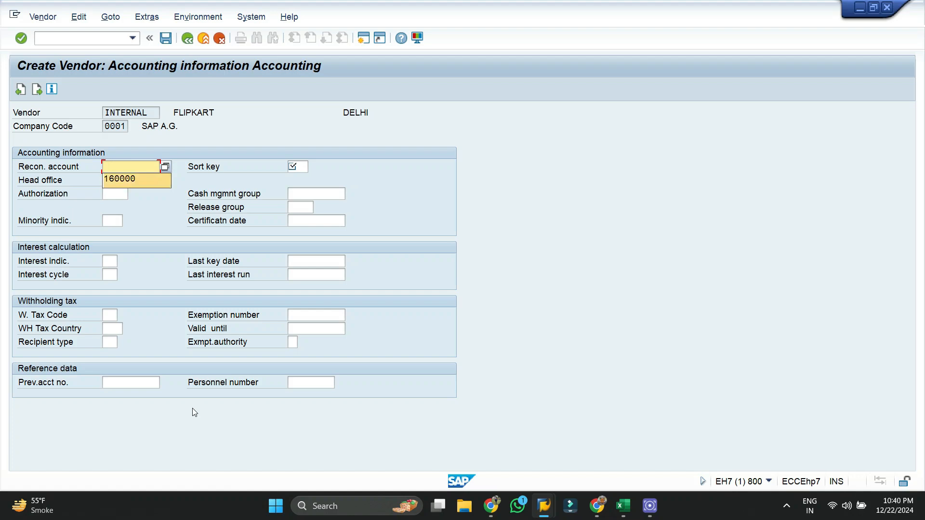
key("Return")
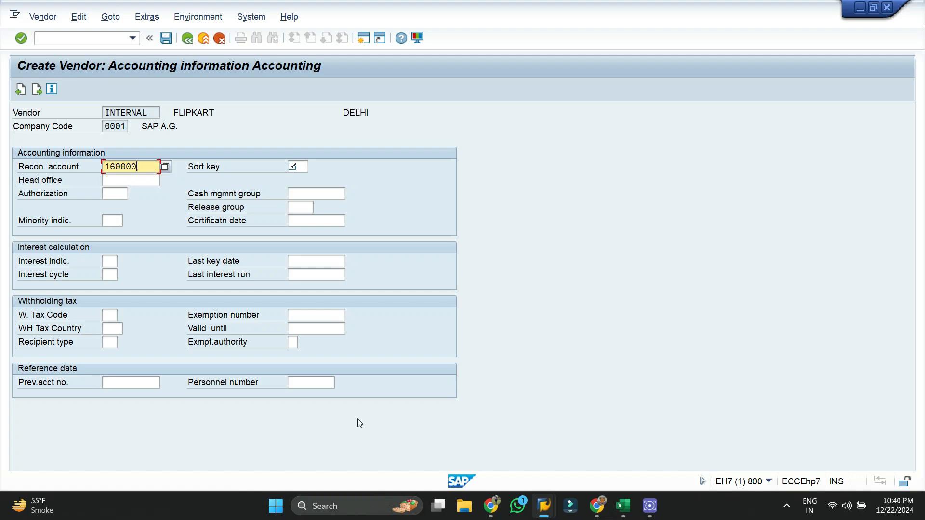
- Set the sort key to 001 (Posting date) and continue to the vendor's payment transactions data
left_click(300, 166)
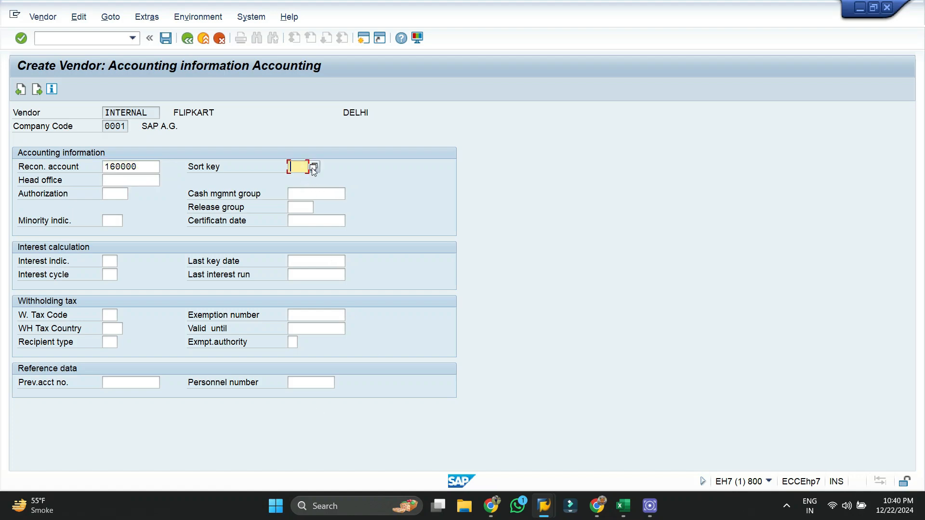
left_click(313, 167)
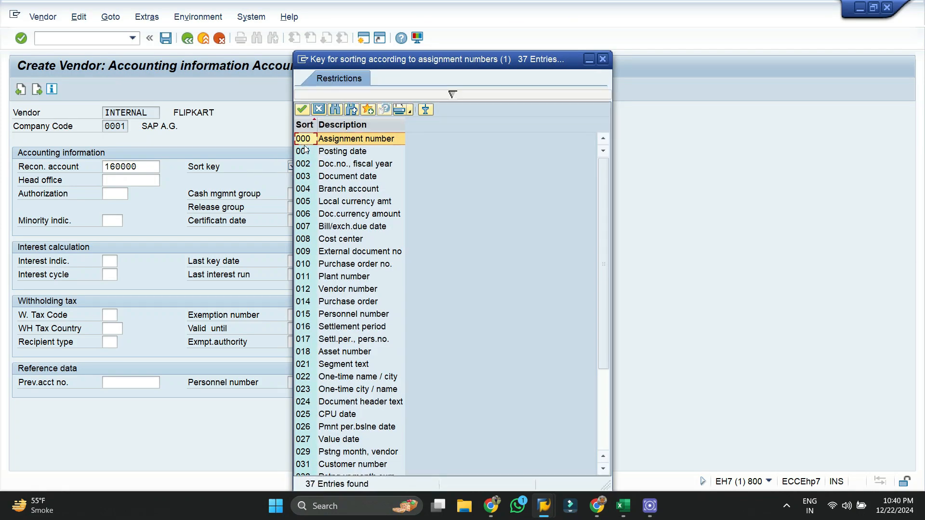
double_click(305, 151)
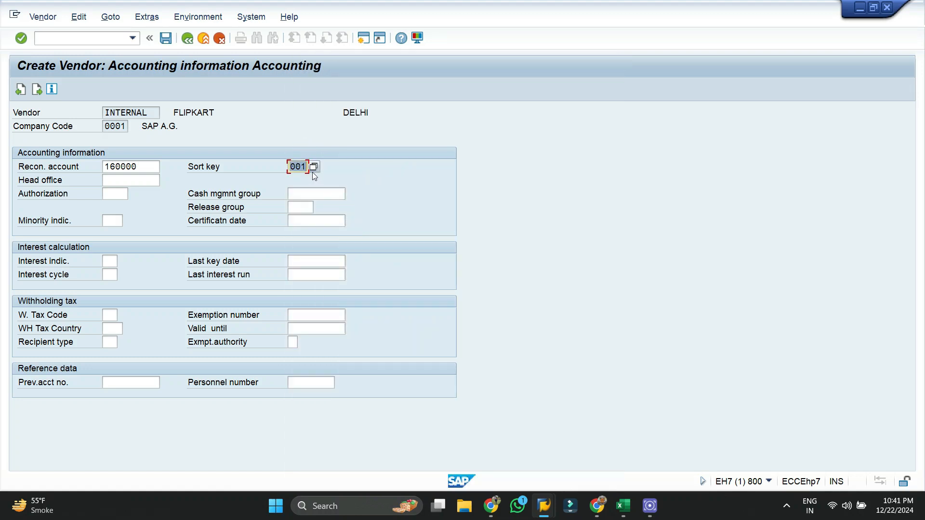
key("Return")
key("Return")
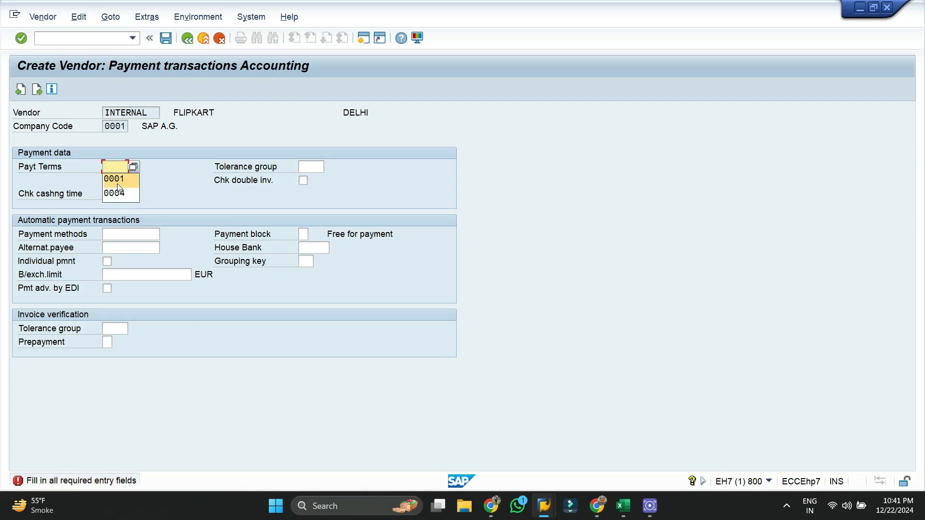
- Set the vendor's payment terms to 0002 and continue to the purchasing data
left_click(133, 169)
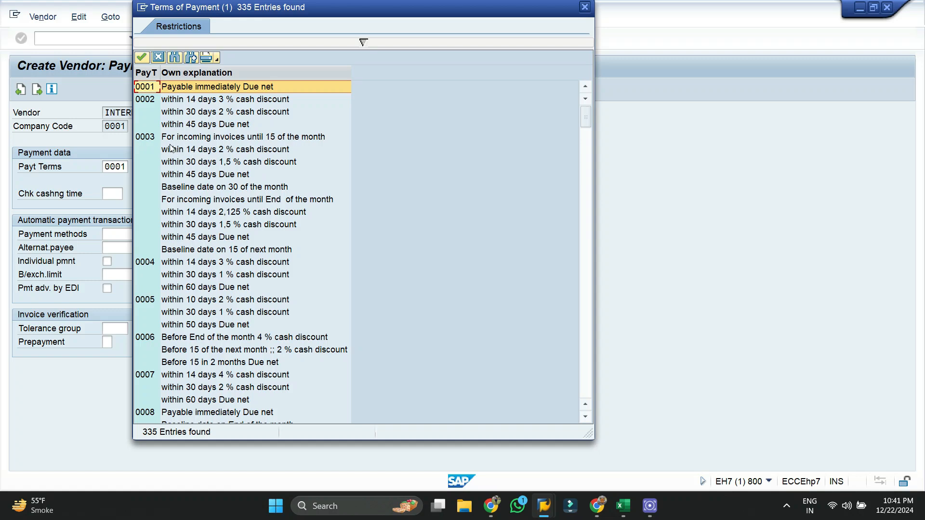
double_click(146, 99)
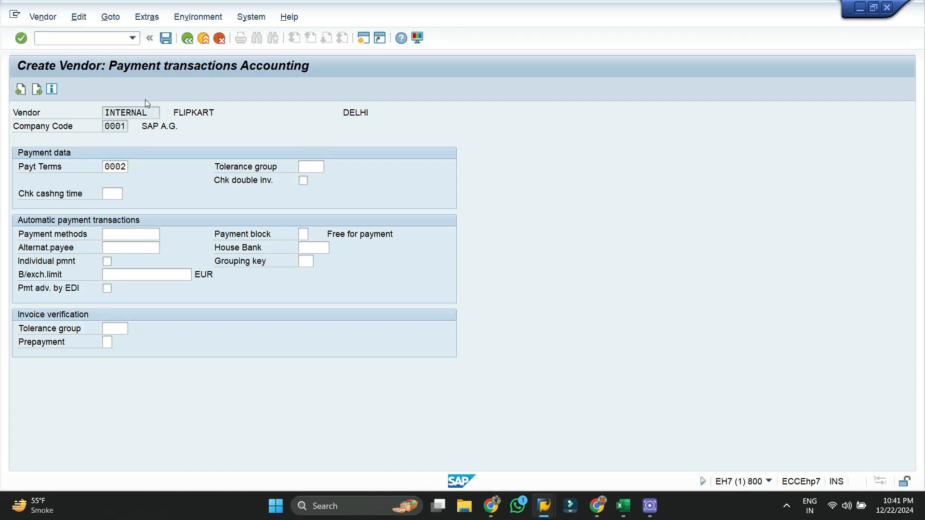
key("Return")
key("Return")
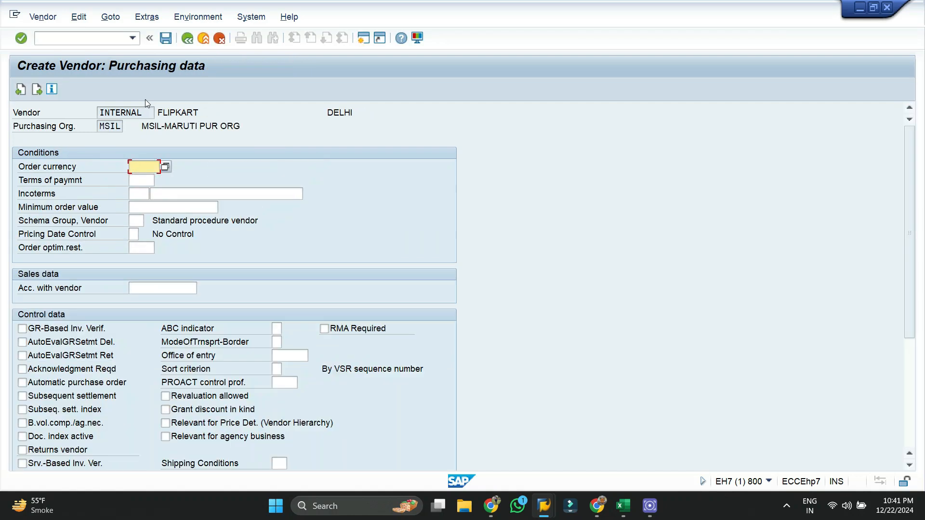
- Set order currency INR, enable GR-based and service-based invoice verification, acknowledgment required and automatic purchase order, and try to continue past the partner functions
type("INR")
left_click(22, 329)
left_click(23, 370)
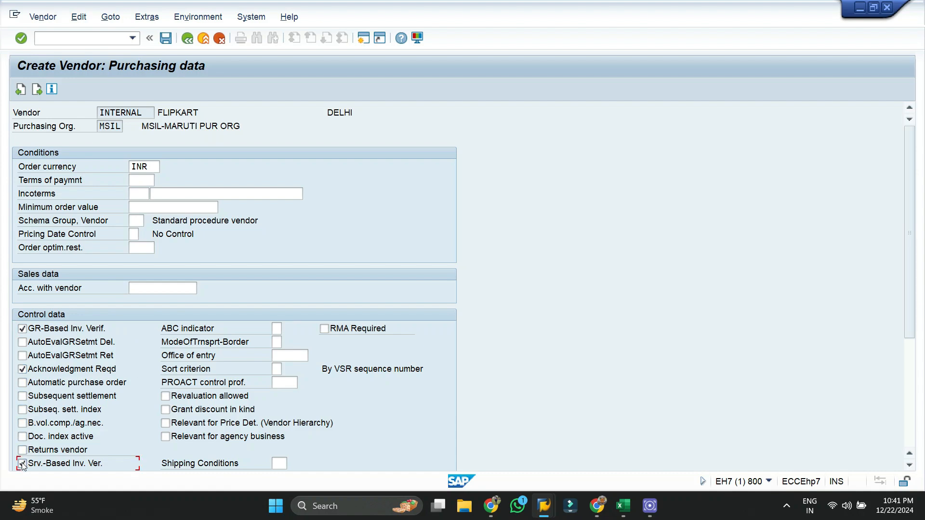
left_click(22, 382)
key("Return")
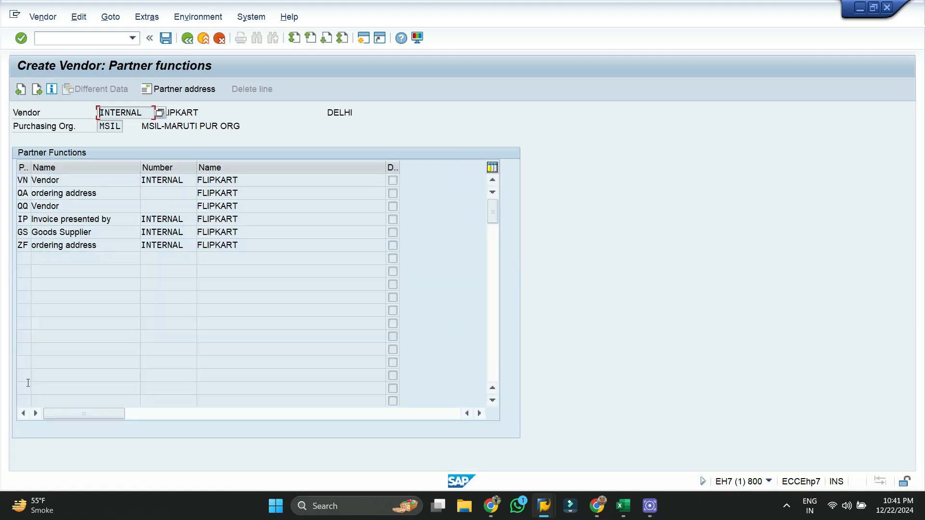
key("Return")
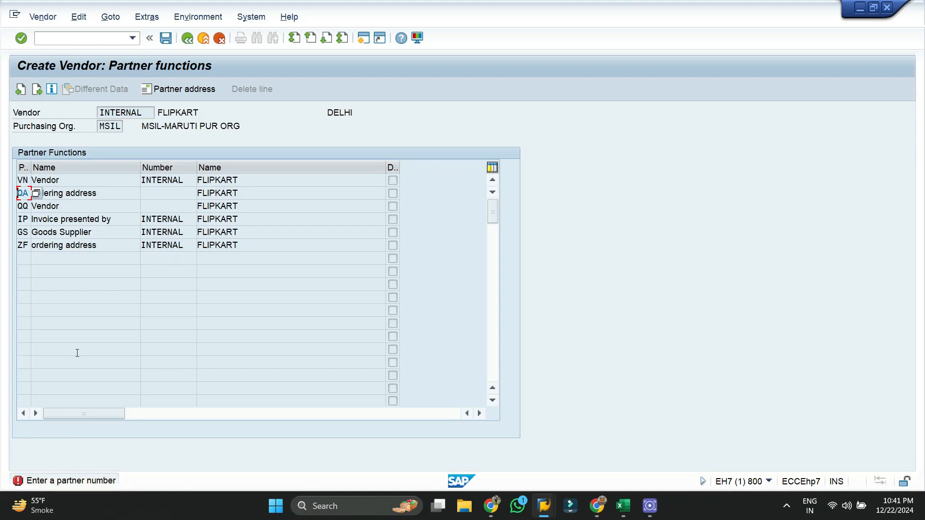
left_click(196, 347)
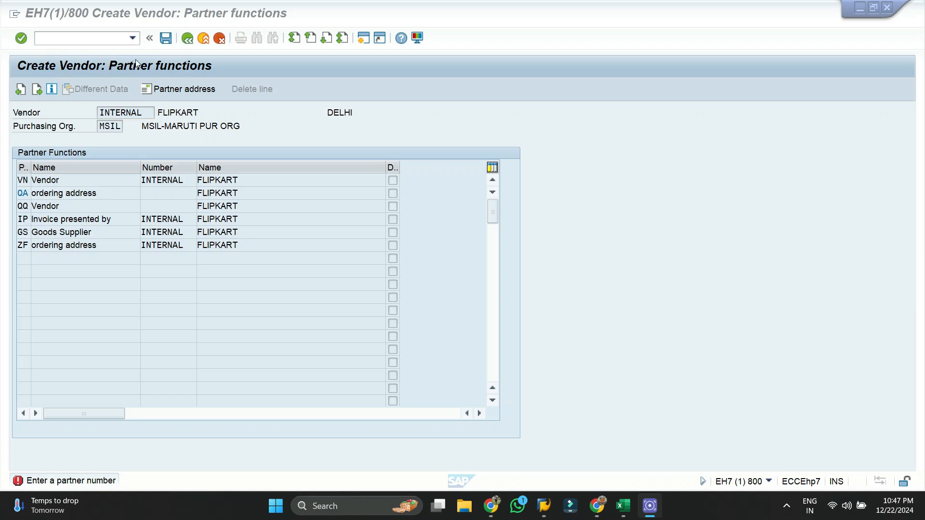
left_click(290, 205)
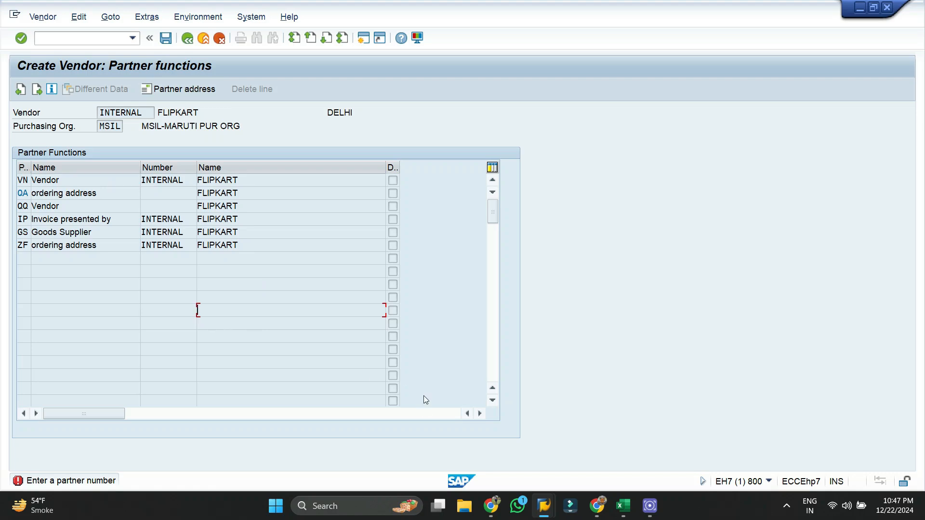
- Open the assignment of partner schemas to account groups in the customizing session and position the list on account group MS00
key("alt+Tab")
key("Tab")
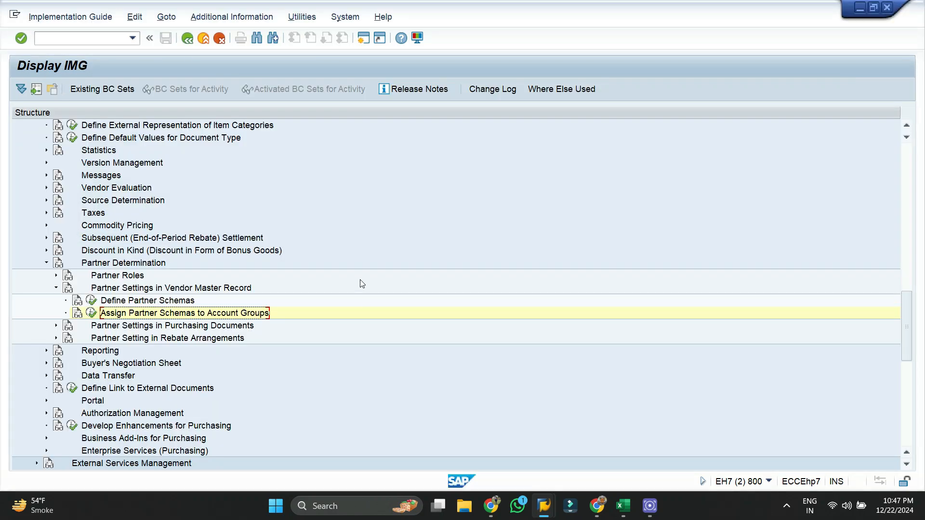
left_click(91, 313)
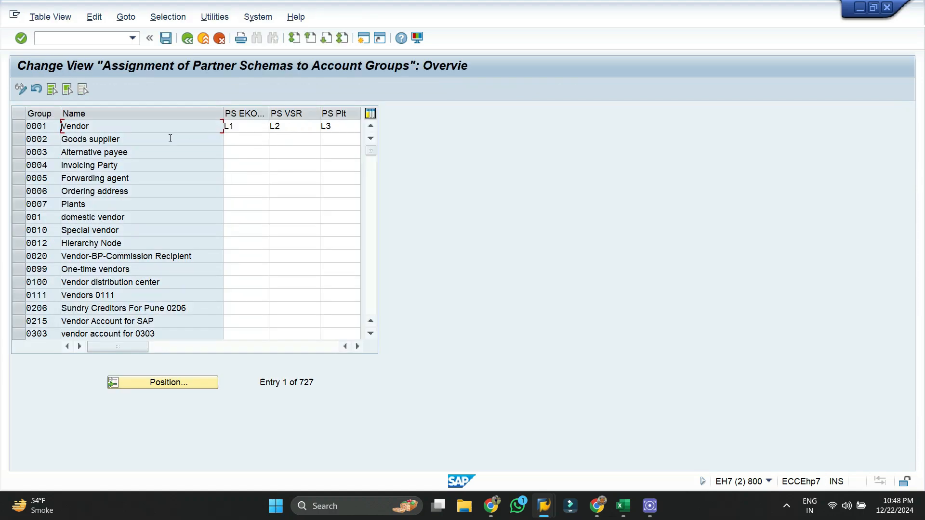
left_click(184, 379)
type("MS00")
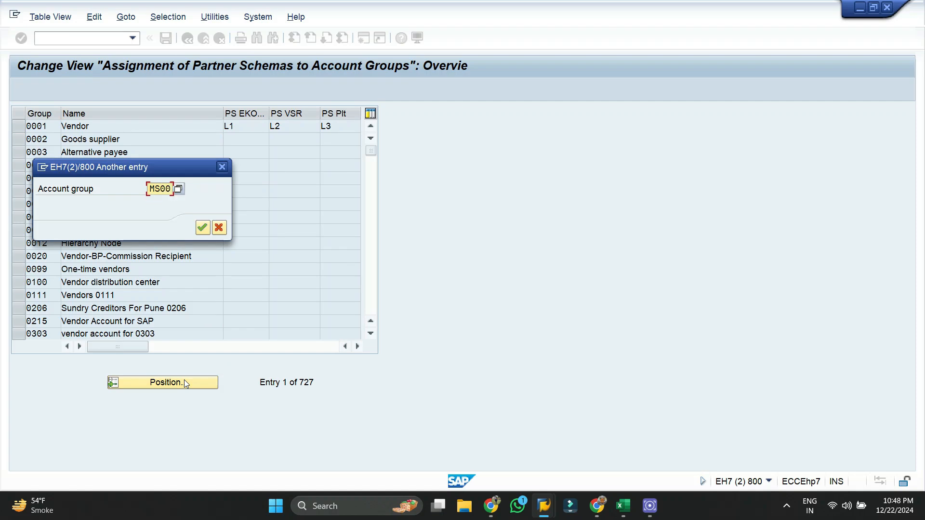
key("Return")
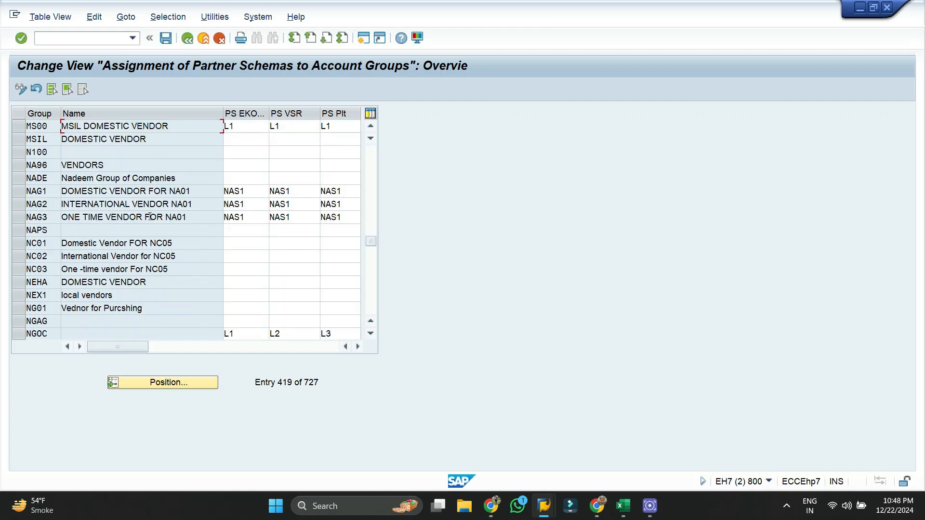
- Clear the PS VSR and PS Plt partner schemas of account group MS00 and save the assignment
left_click(283, 126)
key("BackSpace")
key("BackSpace")
key("Tab")
key("BackSpace")
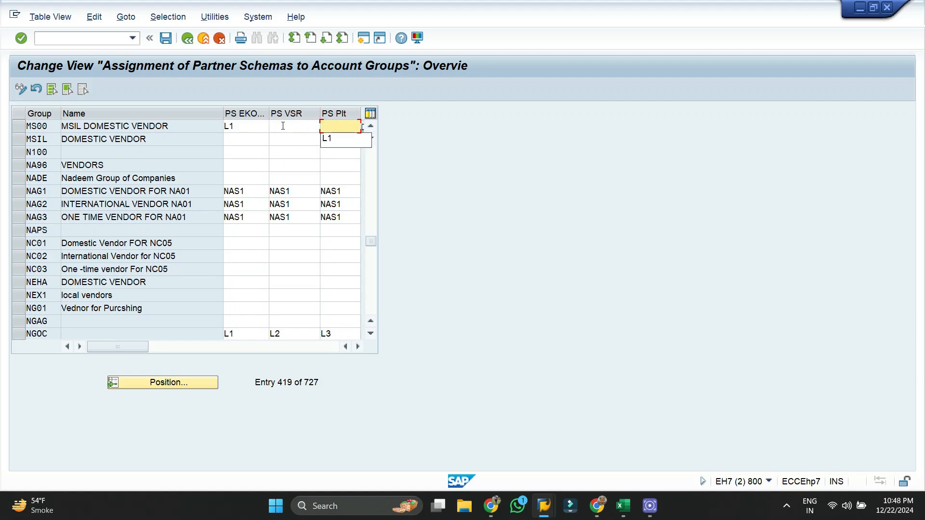
left_click(166, 42)
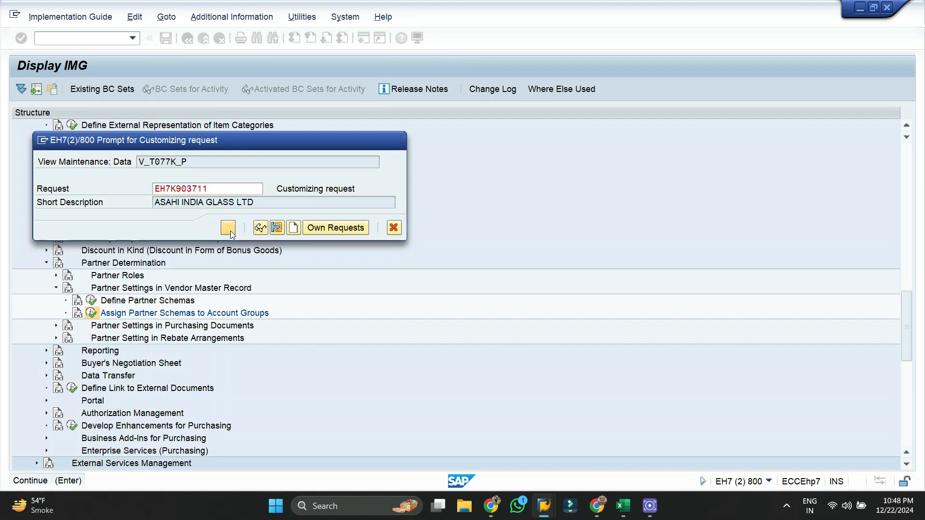
left_click(229, 228)
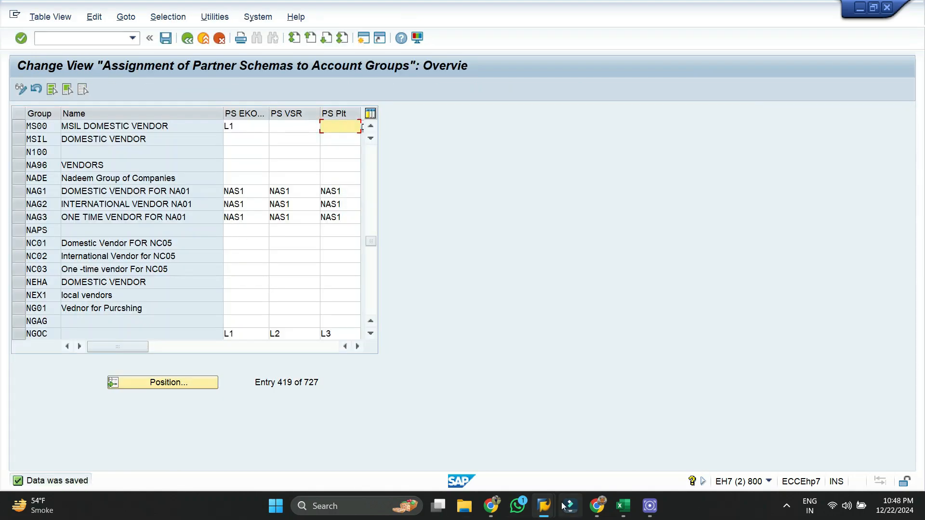
- Return to the vendor creation session and try to save the vendor from the partner functions
mouse_move(550, 508)
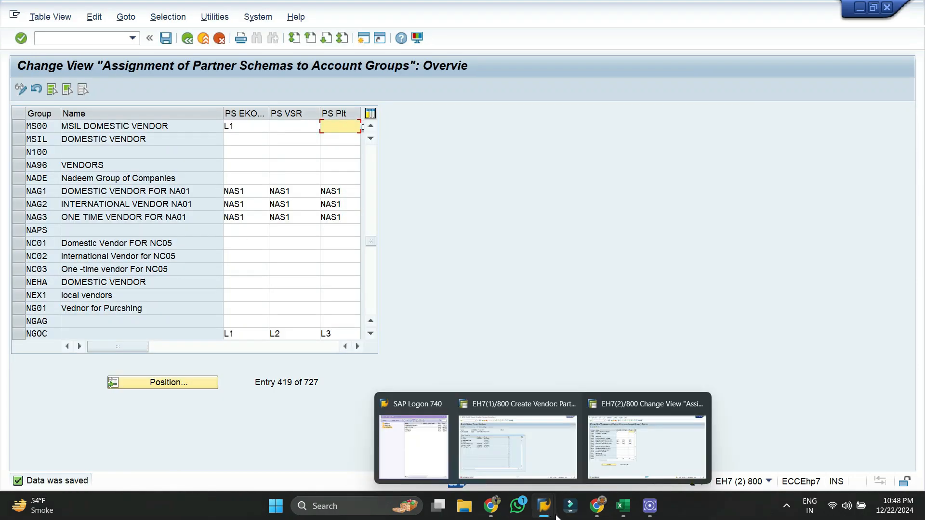
left_click(518, 446)
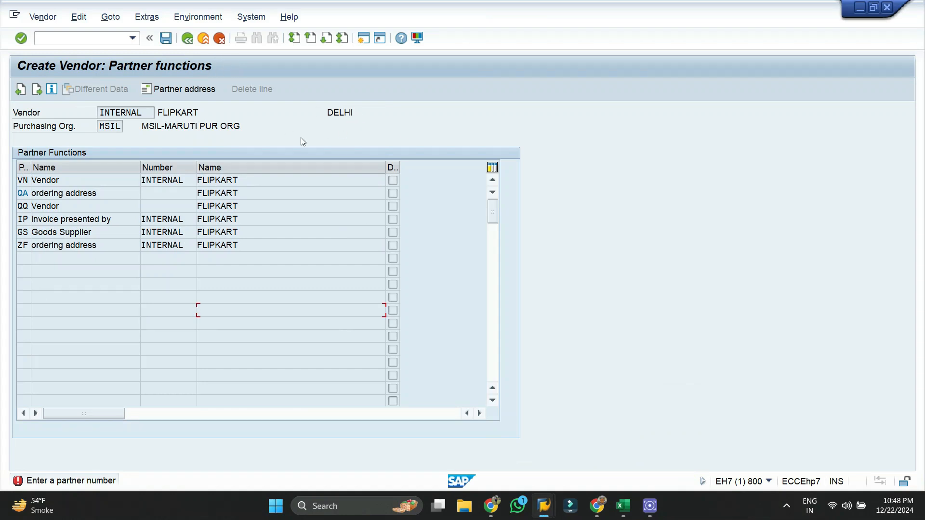
key("Return")
left_click(165, 39)
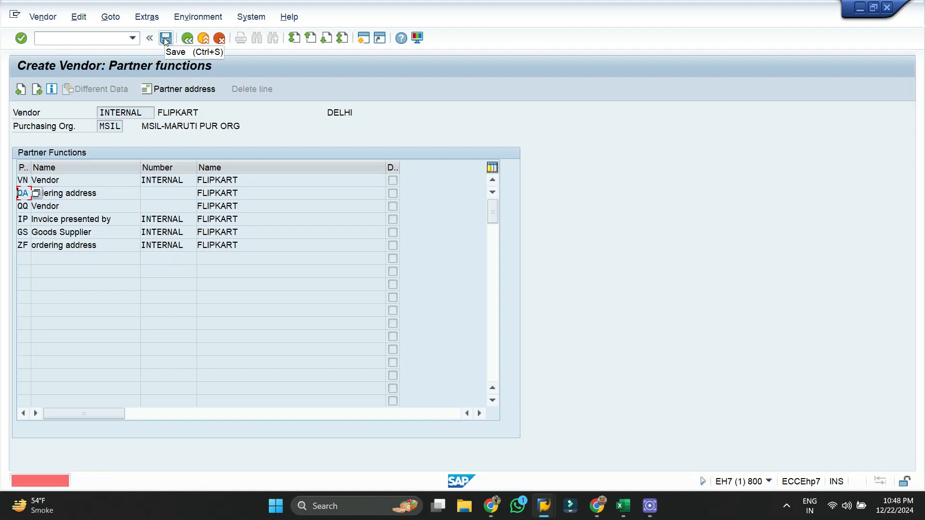
- Restart vendor creation with /NXK01 and continue with company code 0001, purchasing organization MSIL and account group MS00
left_click(78, 39)
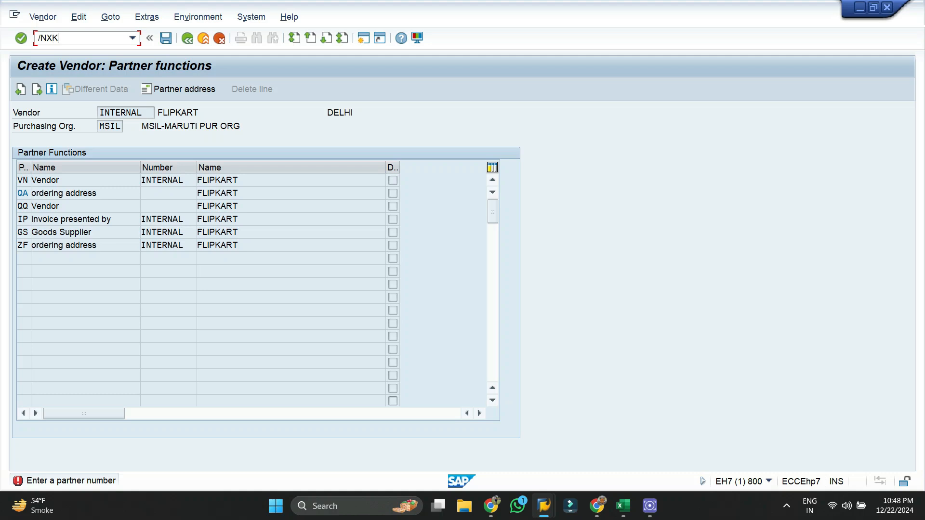
key("Return")
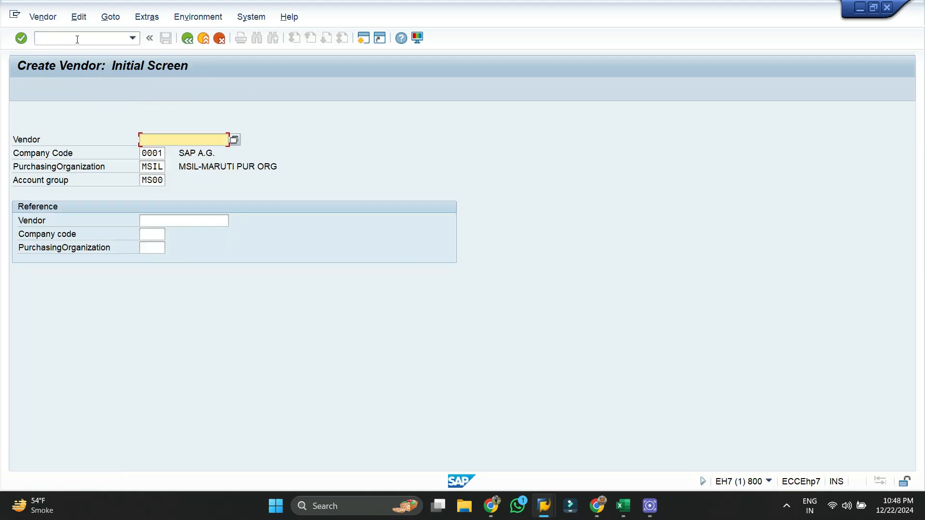
key("Return")
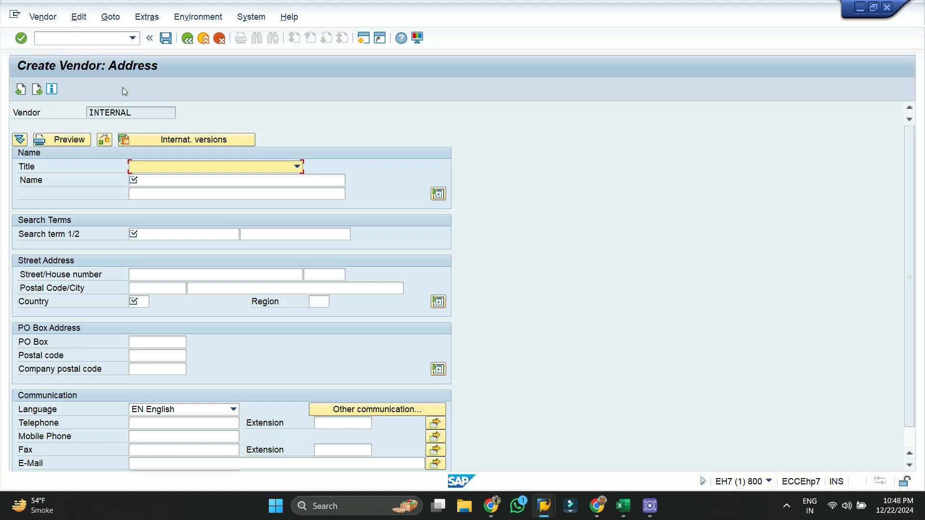
- Set the vendor's title to Company and enter FLIPKART as both its name and search term
left_click(297, 166)
left_click(199, 177)
left_click(191, 180)
left_click(176, 192)
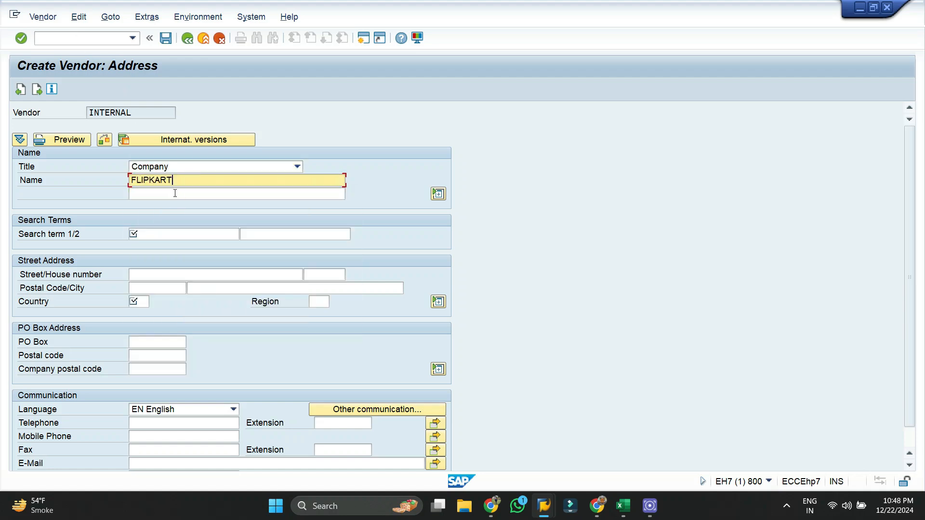
left_click(158, 234)
left_click(150, 244)
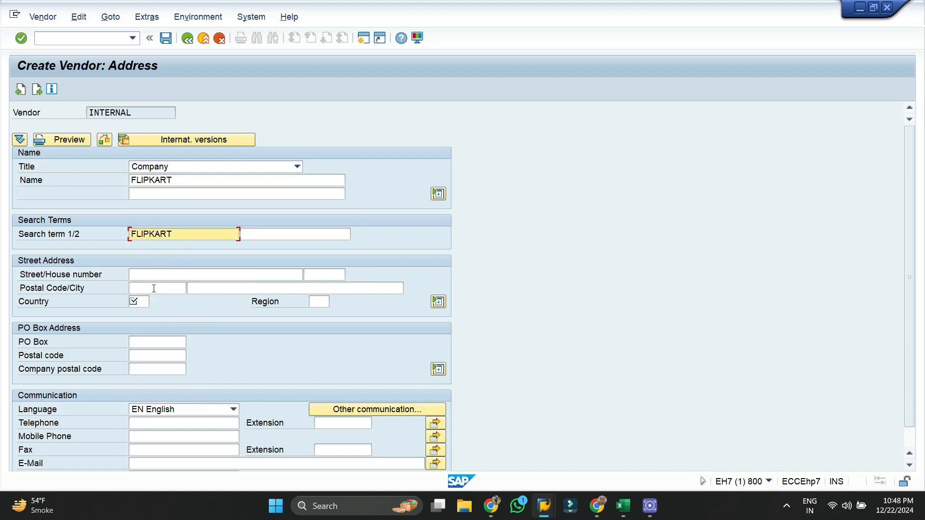
- Set the country in the vendor's street address to IN and pick the first suggested region
left_click(154, 273)
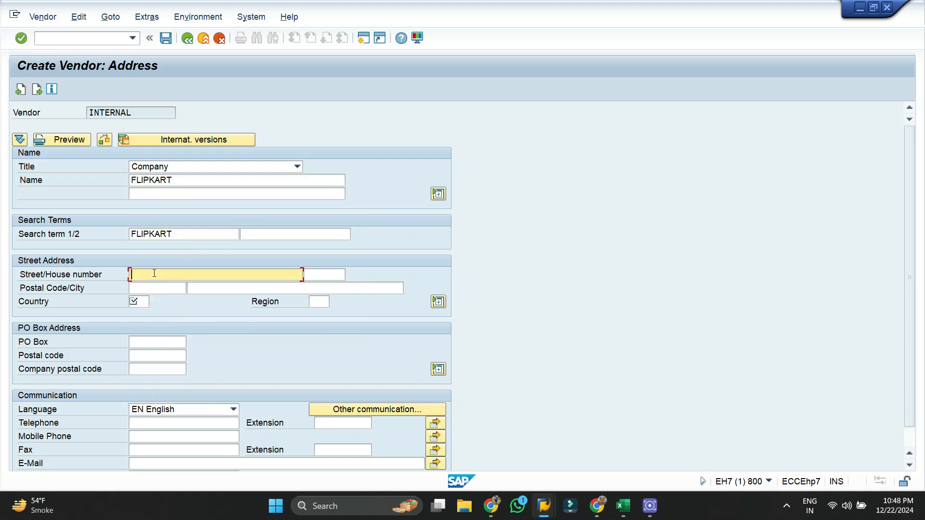
left_click(140, 302)
left_click(141, 312)
left_click(317, 301)
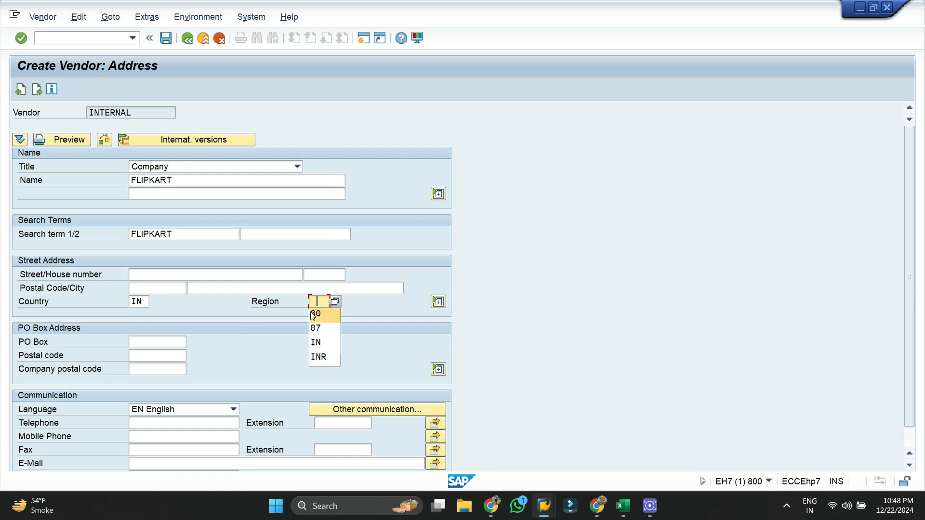
left_click(314, 313)
- Fill in the vendor's street, house number, postal code and city, and continue to the control data
left_click(158, 274)
type("PLOT NO")
key("Tab")
type("33")
key("Tab")
type("110045")
key("Tab")
type("D")
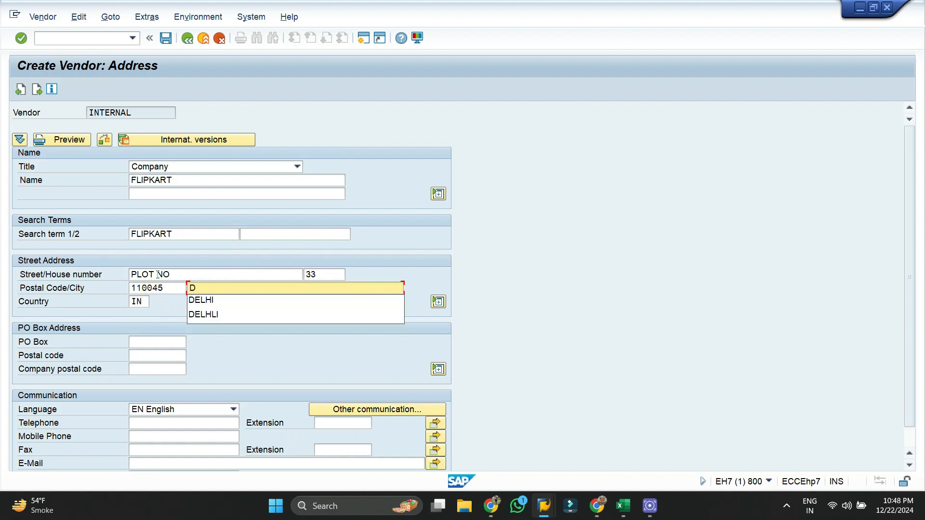
key("Down")
key("Return")
key("Return")
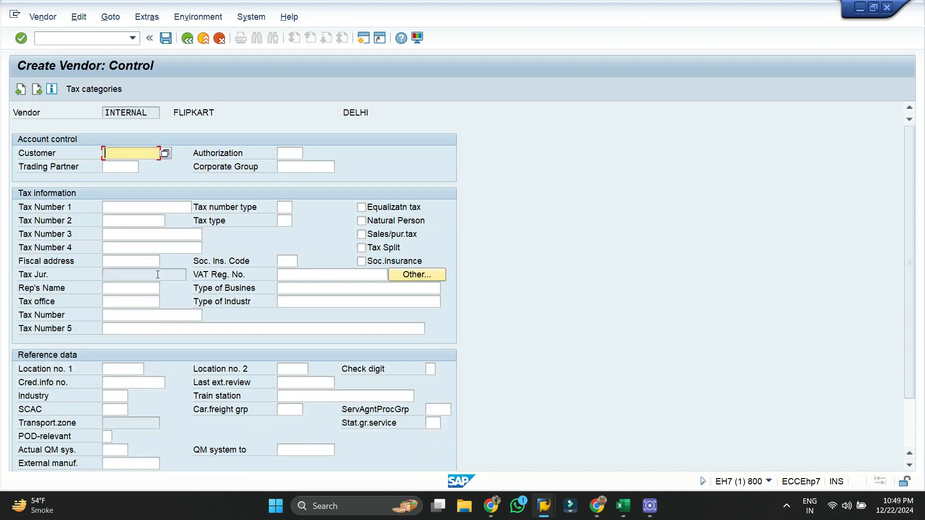
- Leave the control and contact person data empty and continue to the vendor's accounting information
key("Return")
key("Return")
key("Return")
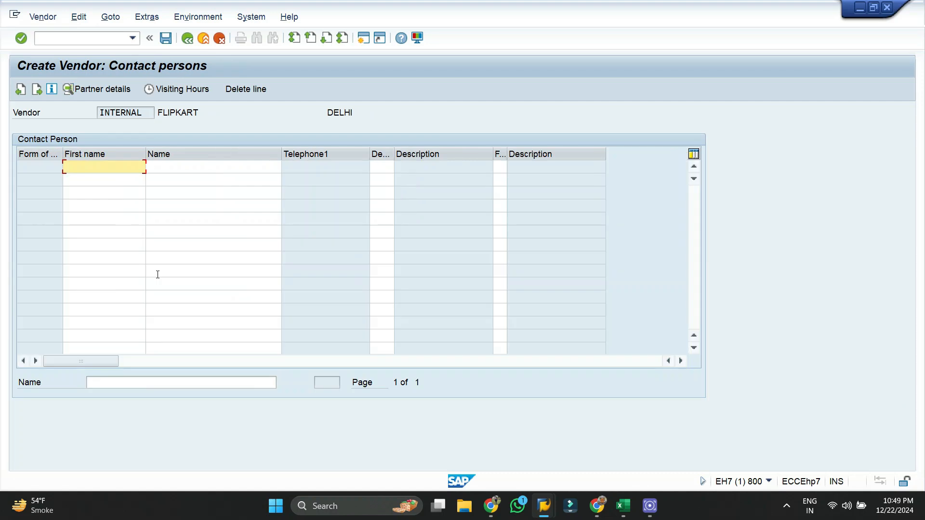
- Set reconciliation account 160000 and sort key 000 for the vendor, and continue to the payment transactions data
key("Down")
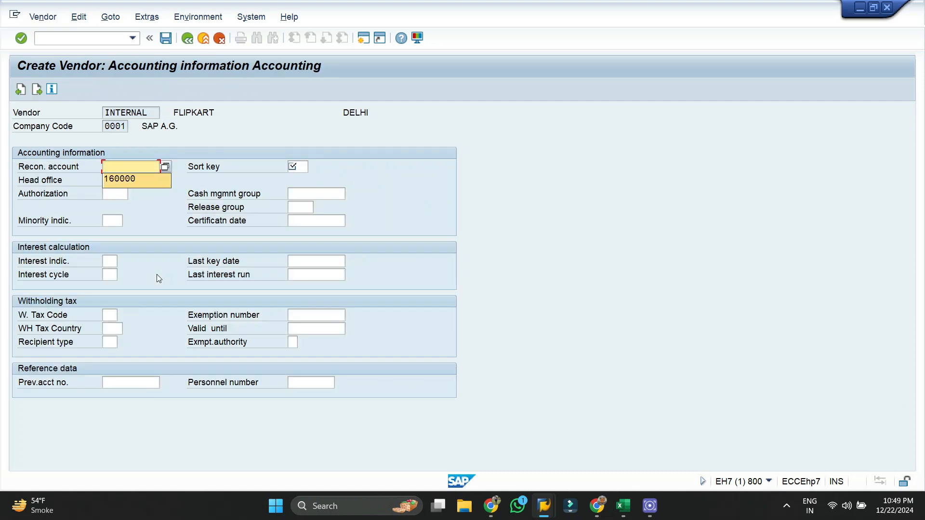
key("Return")
key("Tab")
key("Down")
key("Return")
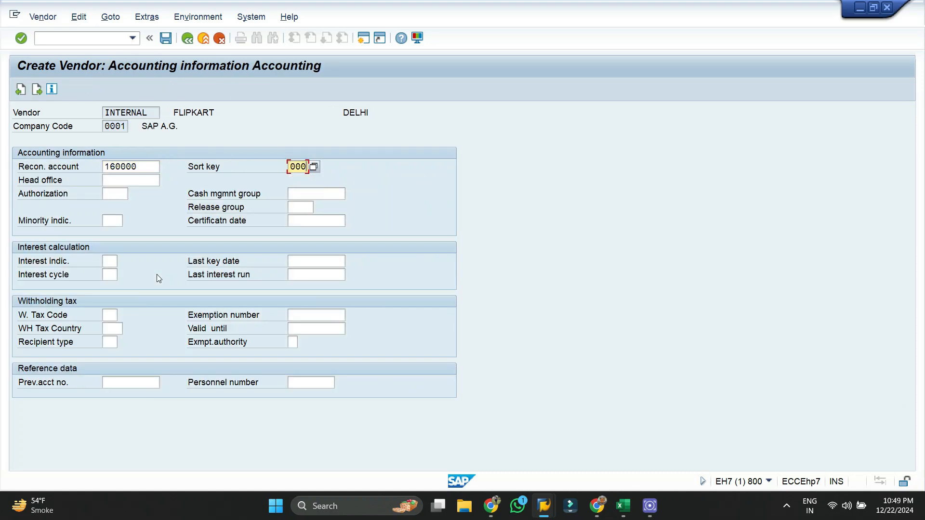
key("Return")
key("Return")
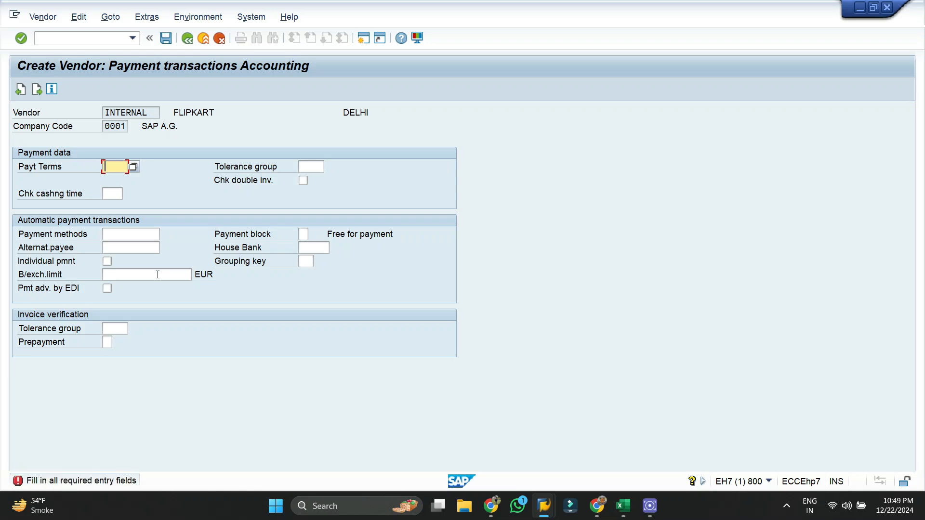
- Choose payment terms 0002 for the vendor and continue to its purchasing data
type("00")
key("Down")
key("Return")
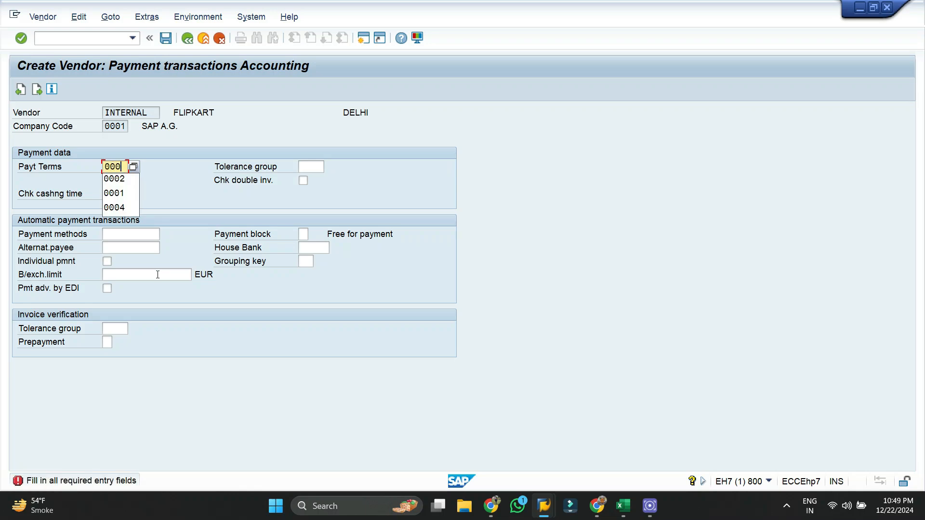
key("Return")
key("Return")
key("Return")
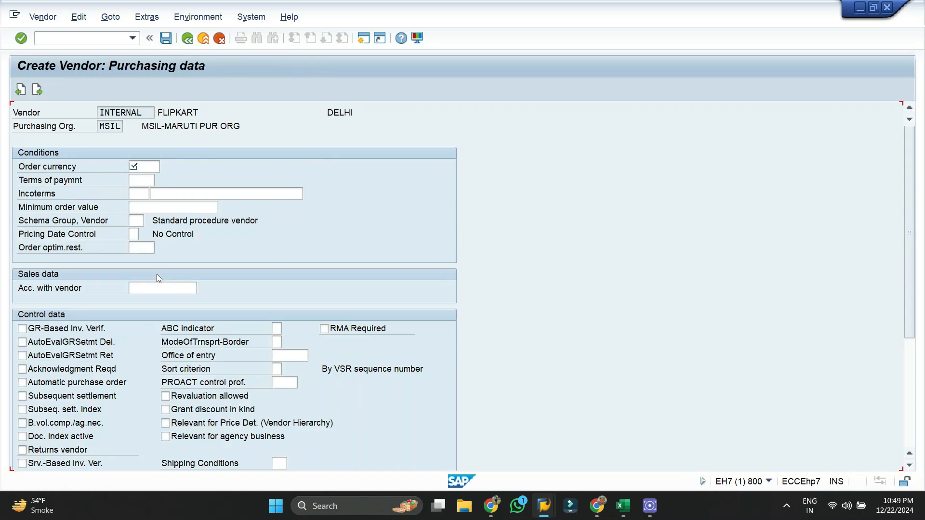
- Set order currency INR, enable GR-based invoice verification and automatic purchase order, and try to continue past the partner functions
type("INR")
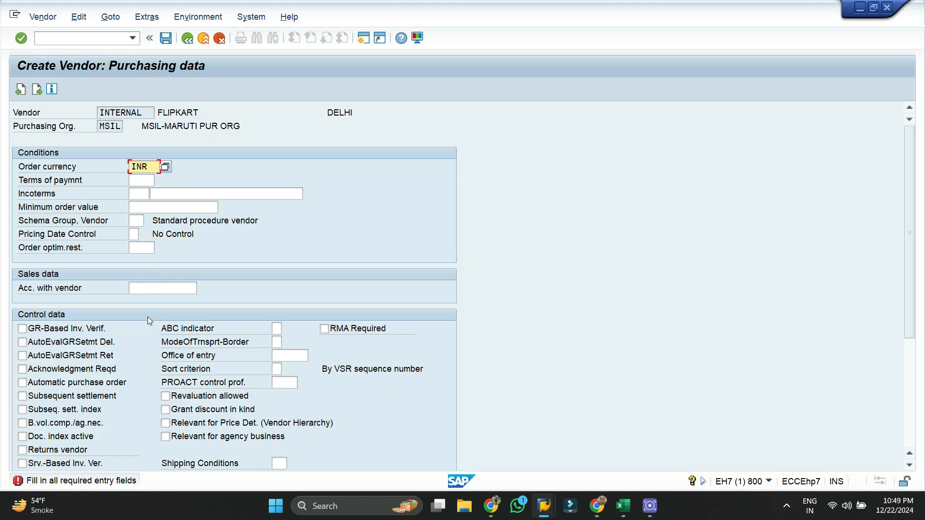
left_click(22, 329)
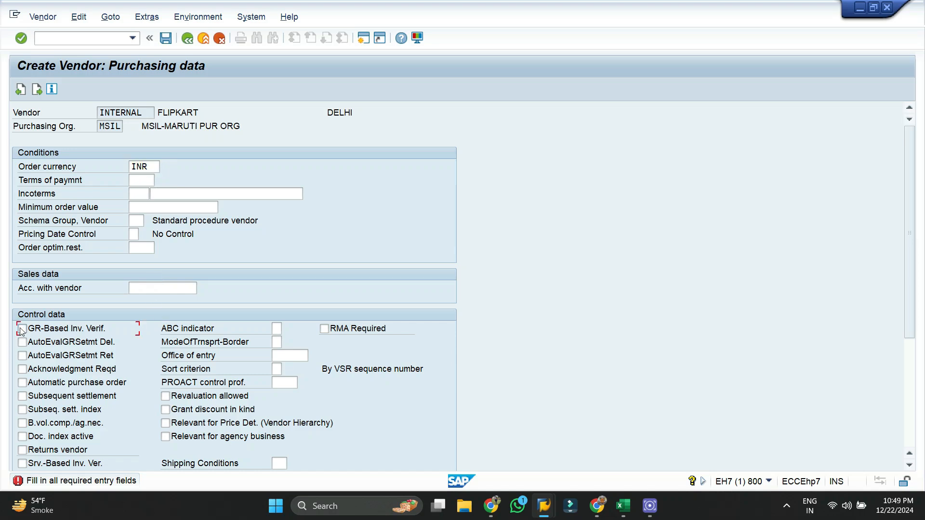
left_click(22, 383)
key("Return")
key("Return")
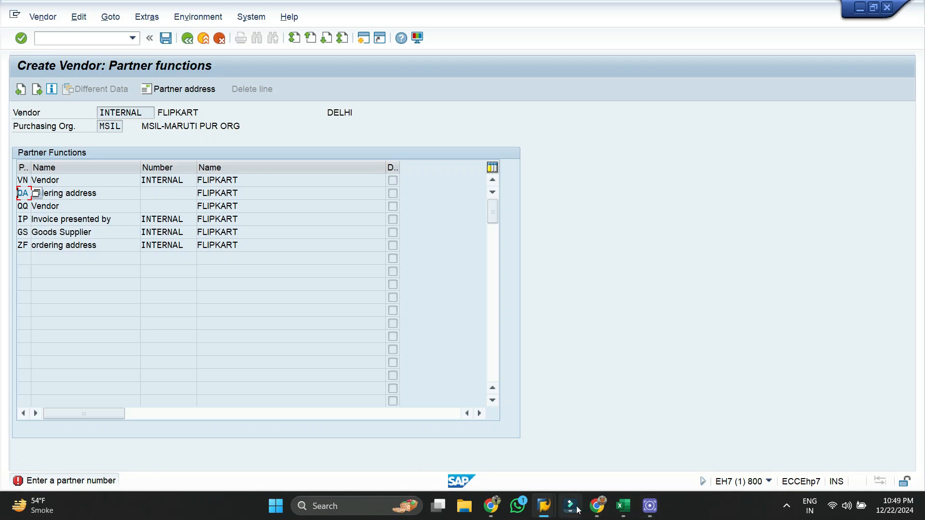
- Clear the remaining PS EKO partner schema of account group MS00 in the customizing session and save the assignment
mouse_move(544, 506)
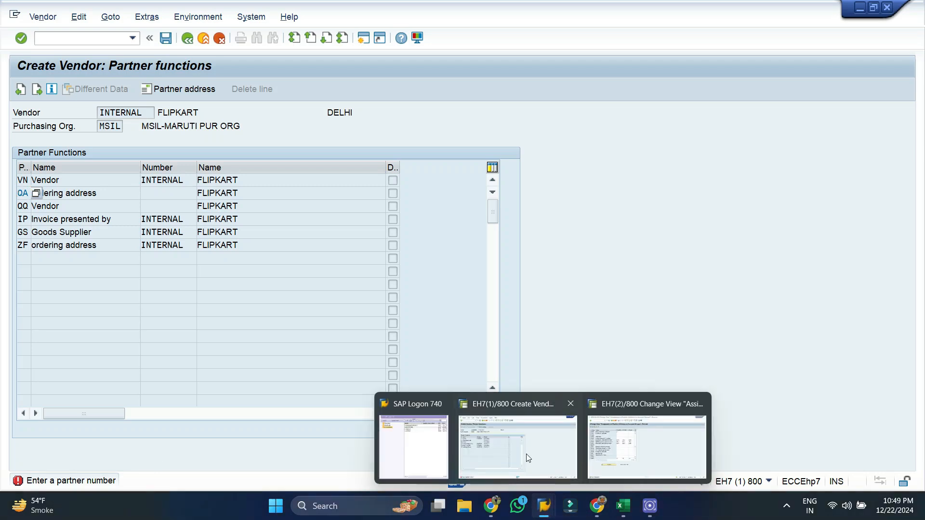
left_click(637, 446)
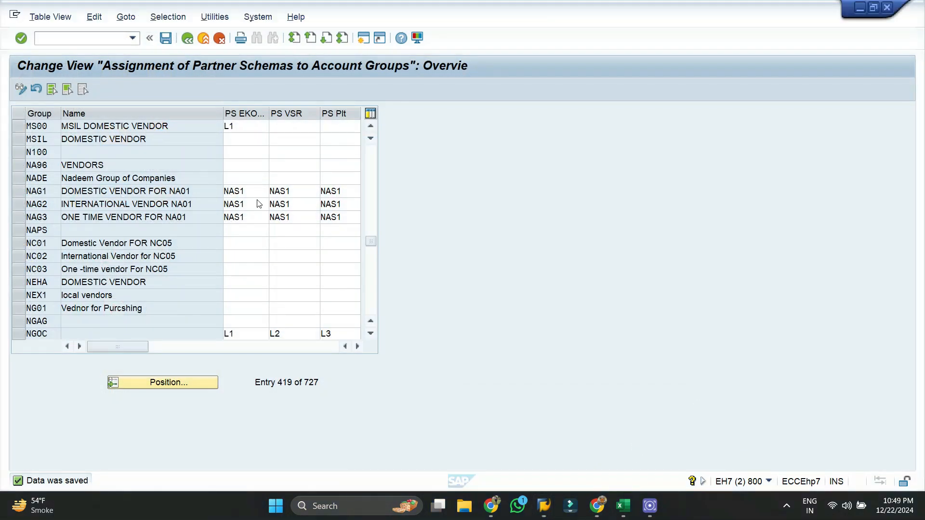
left_click(243, 126)
key("BackSpace")
key("BackSpace")
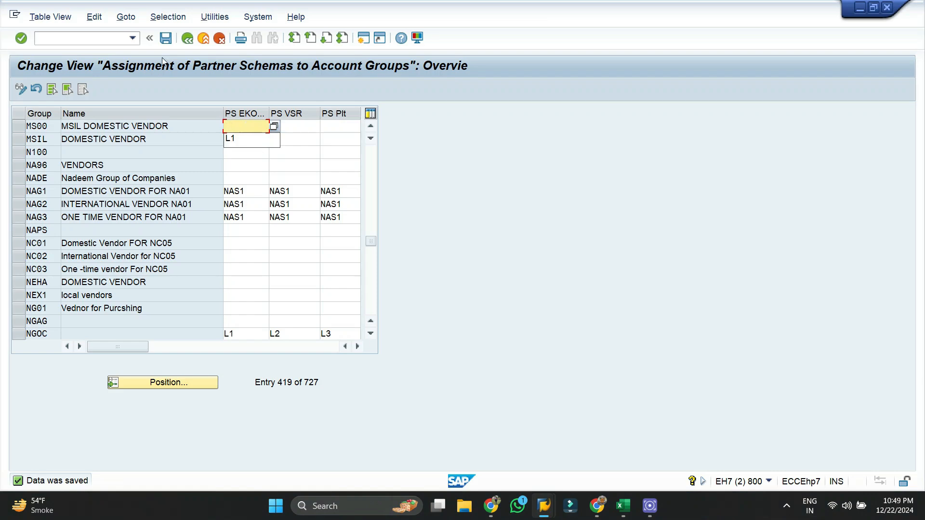
left_click(165, 39)
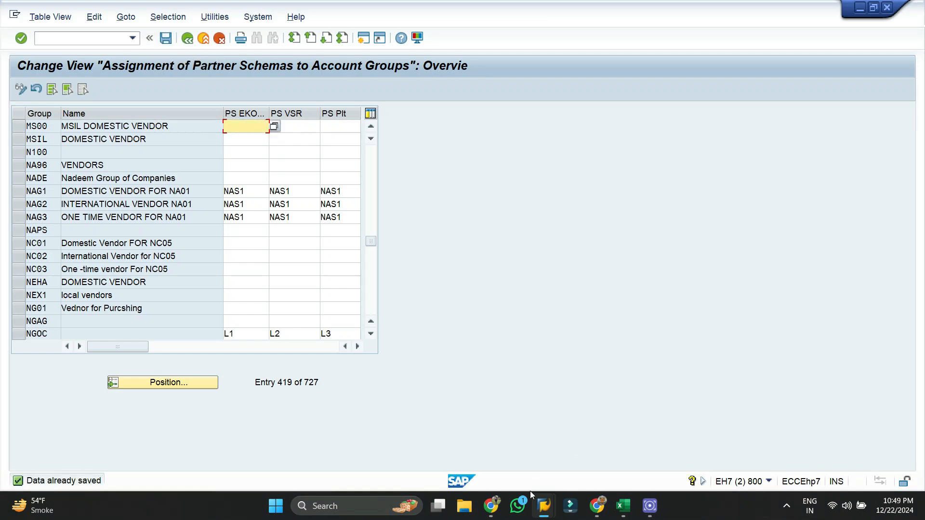
mouse_move(541, 515)
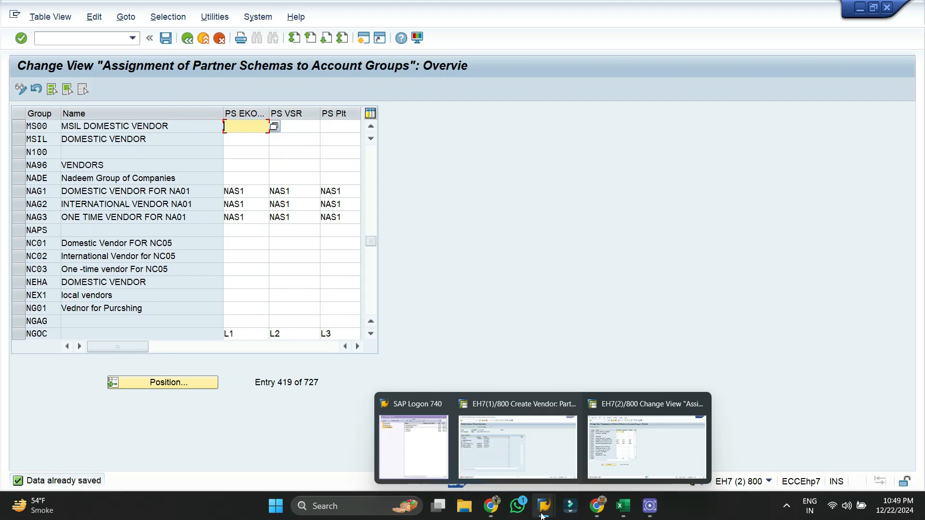
- Switch to the vendor creation session, abandon the partner functions entry and restart vendor creation with transaction XK01
left_click(534, 456)
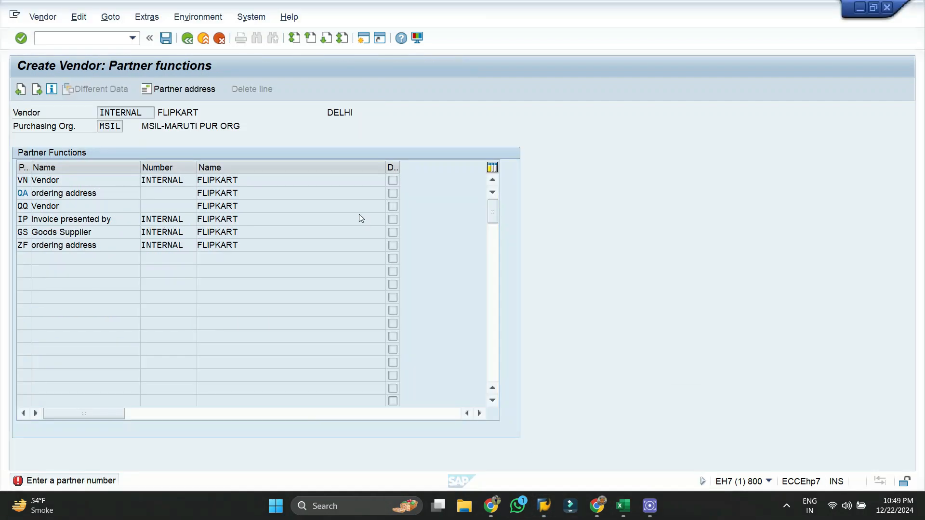
left_click(187, 39)
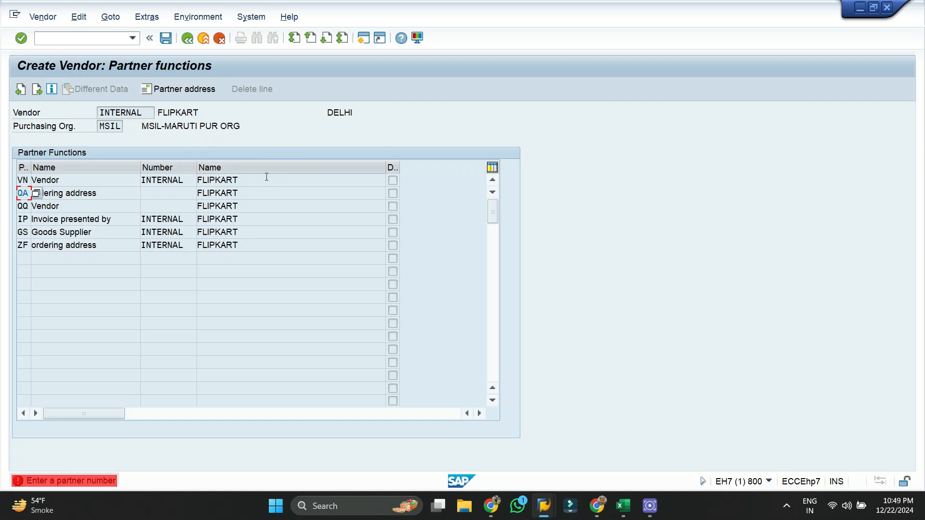
key("Return")
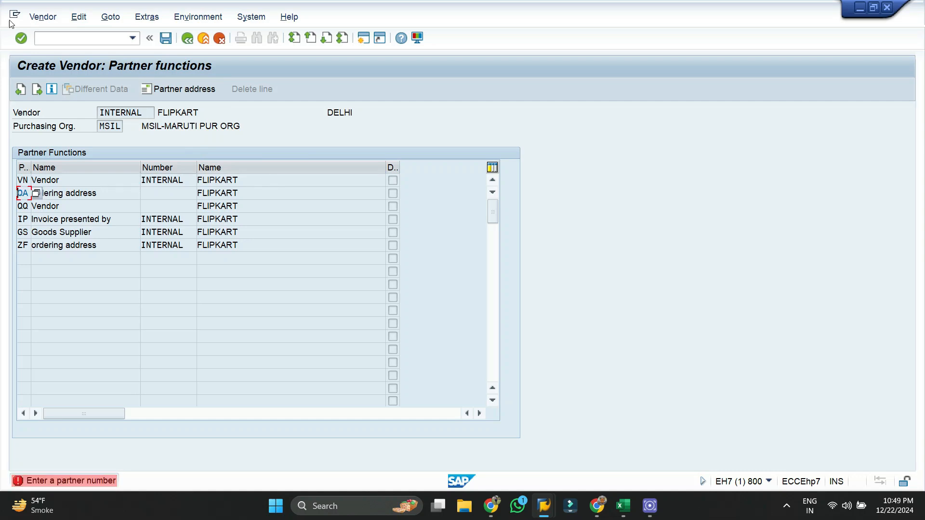
left_click(53, 39)
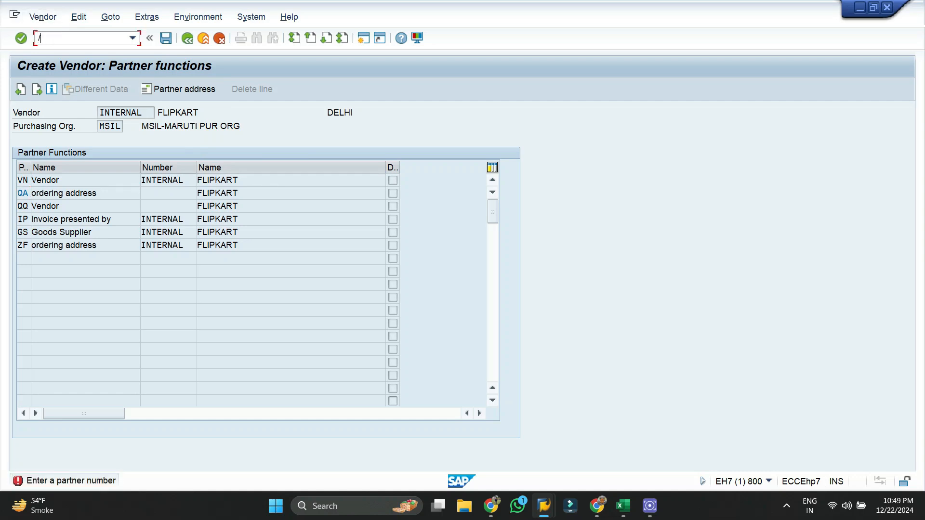
type("XK01")
key("Return")
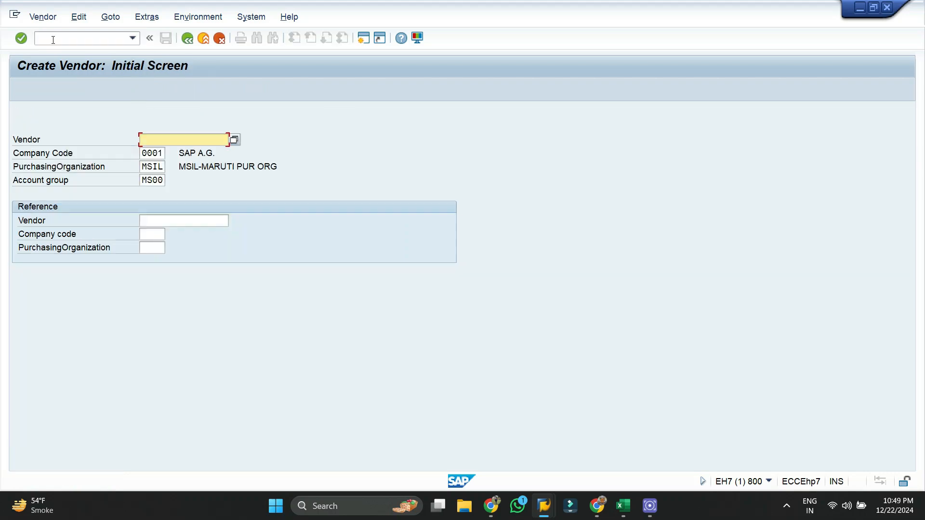
- Fill in the address data for company FLIPKART under account group MS00 and continue to the accounting information
key("Return")
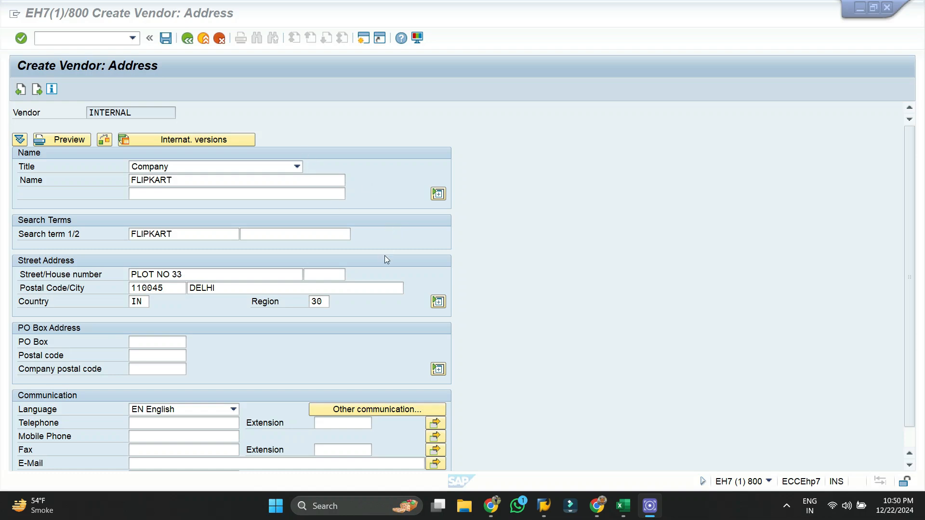
left_click(314, 365)
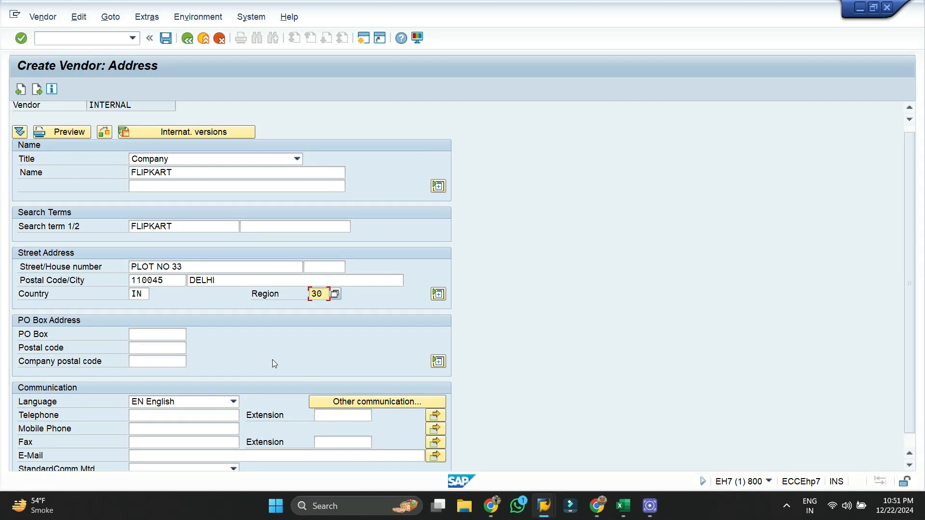
key("Return")
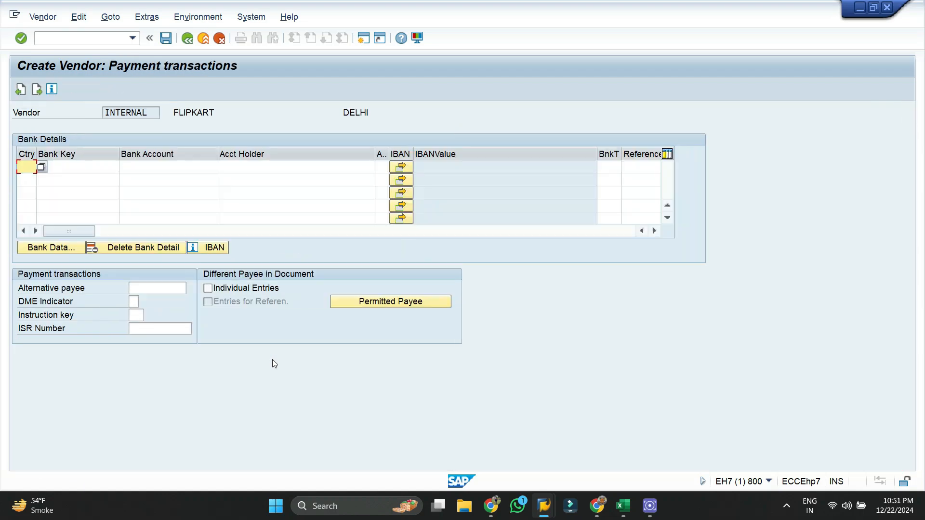
key("Return")
key("Return")
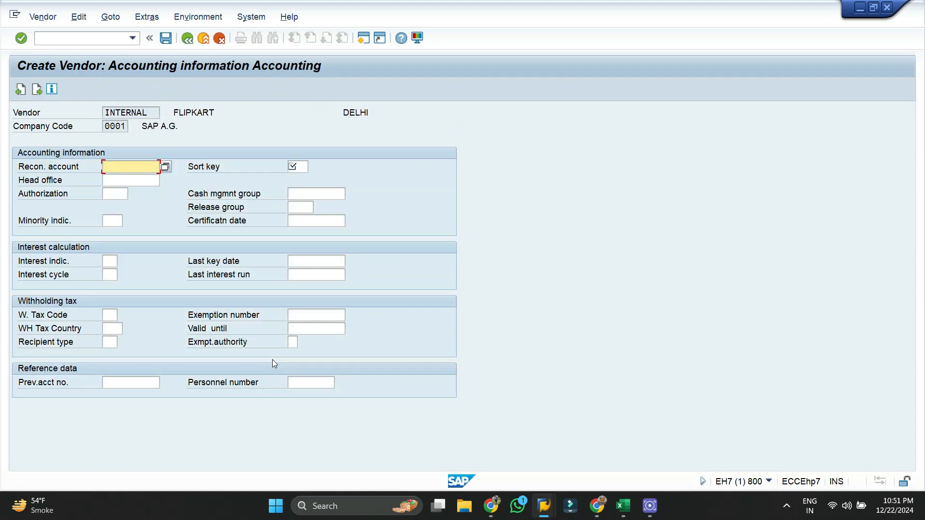
- Set the vendor's reconciliation account to 160000, choose its sort key, and continue to the accounting payment transactions
key("Down")
key("Return")
key("Tab")
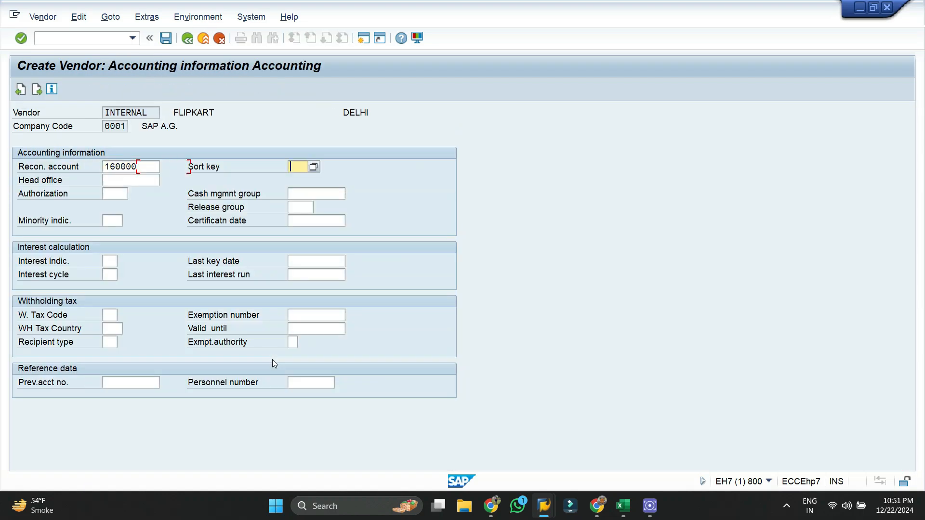
key("Down")
key("Return")
key("Return")
- Choose the vendor's payment terms and continue past the correspondence data to the purchasing data
key("Down")
key("Down")
key("Return")
key("Return")
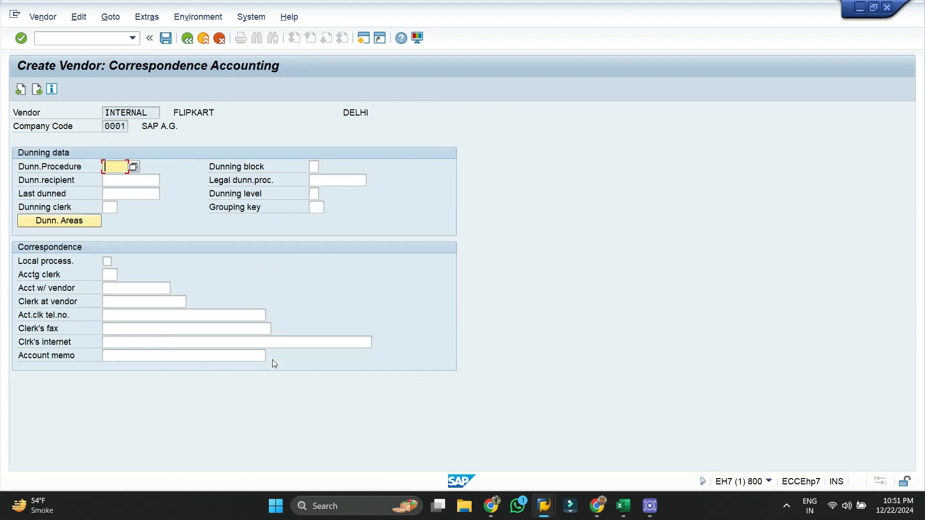
key("Return")
- Set order currency INR, enable GR-based and service-based invoice verification and acknowledgment required, and save the vendor past the partner functions
type("INR")
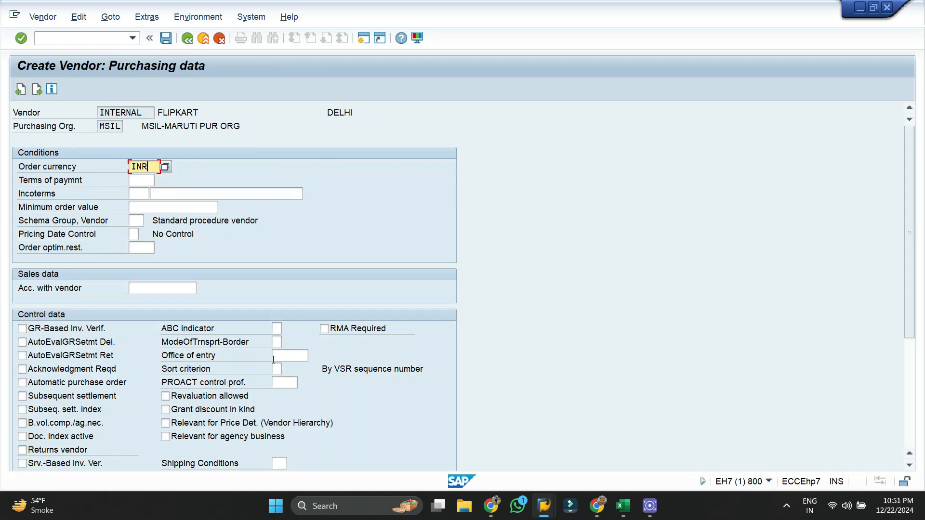
left_click(22, 329)
left_click(22, 464)
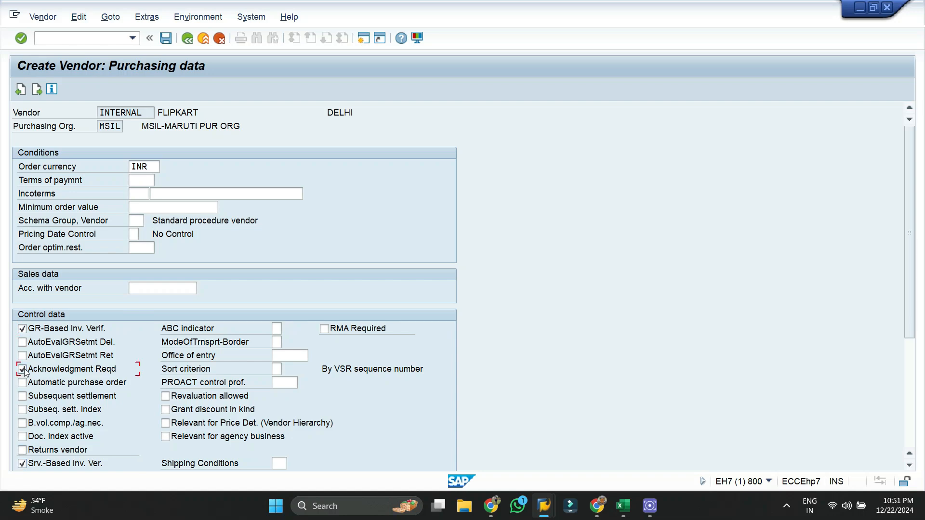
key("Return")
key("Return")
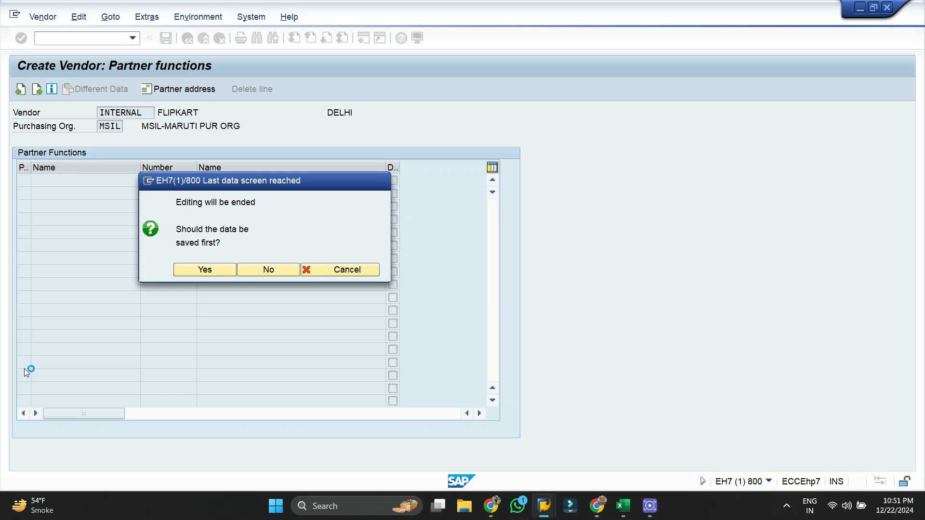
key("Return")
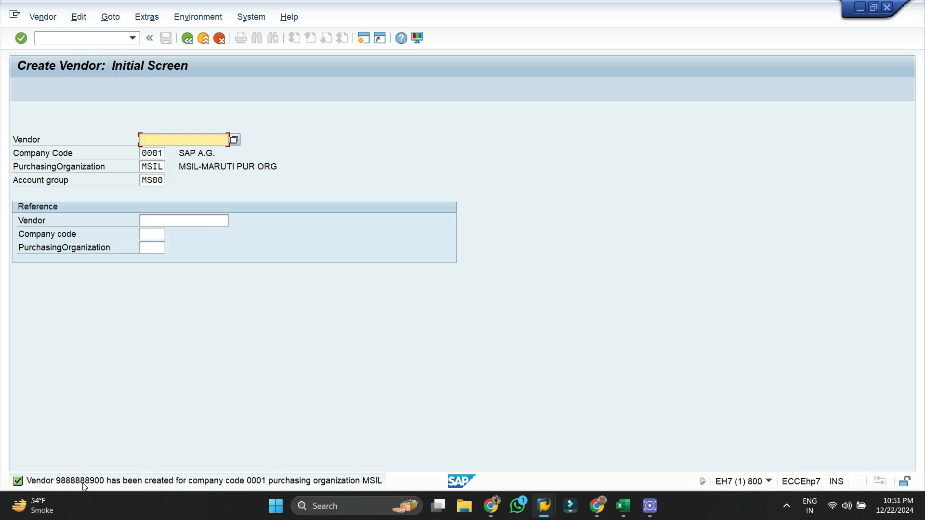
- List the vendors of purchasing organization MSIL with transaction MKVZ and select the FLIPKART entry
left_click(650, 506)
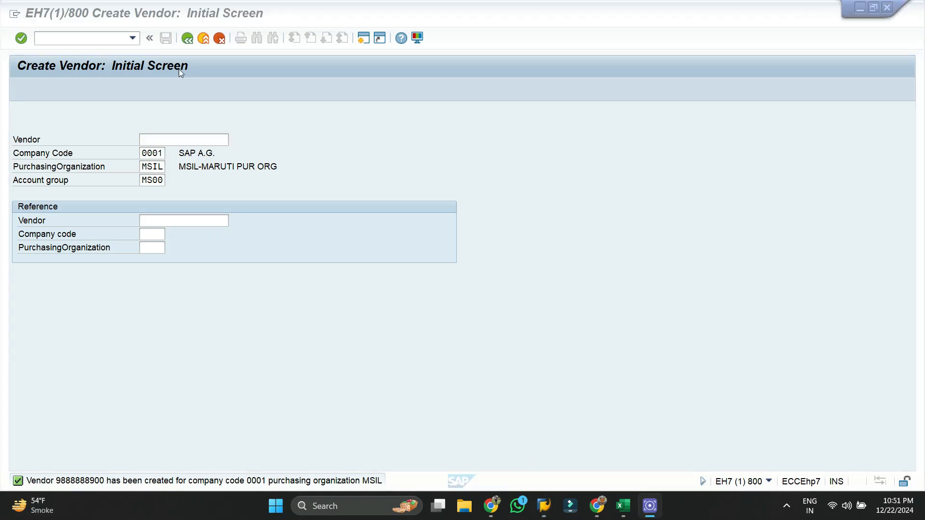
left_click(58, 37)
type("/NMKVZ")
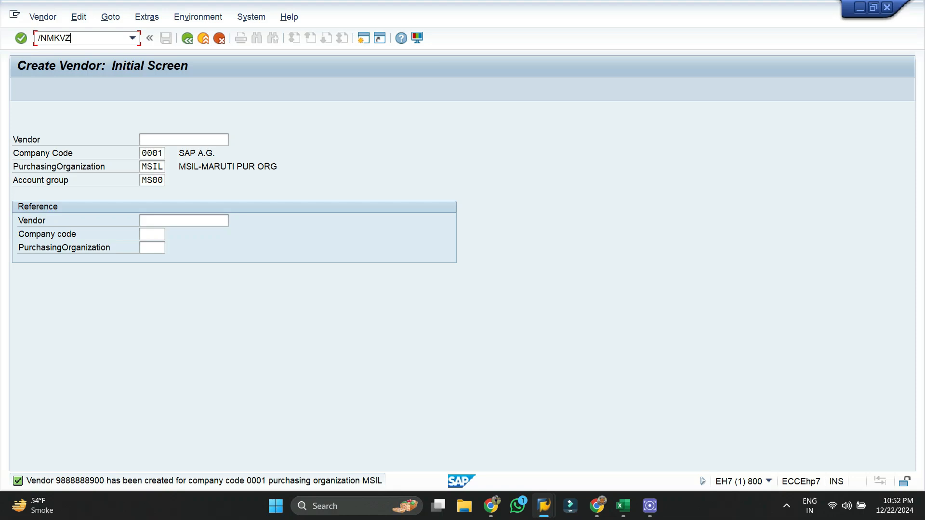
key("Return")
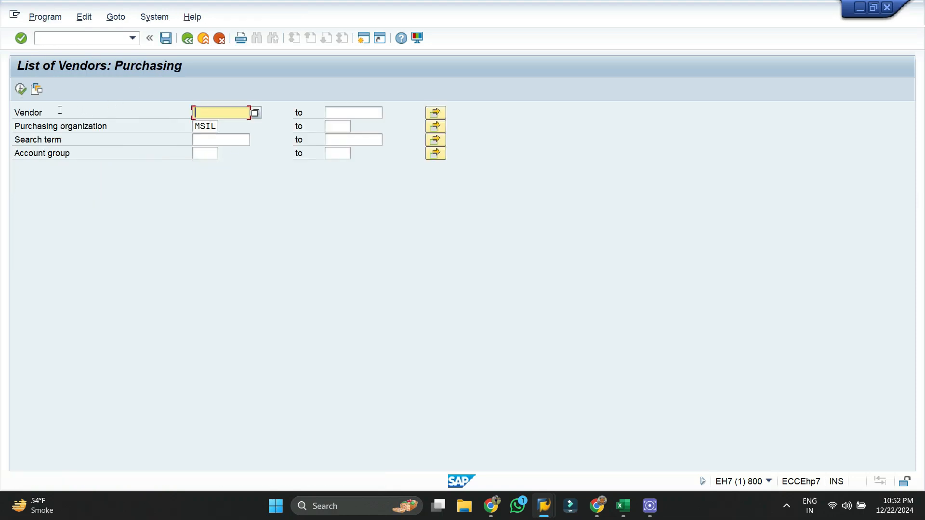
left_click(20, 90)
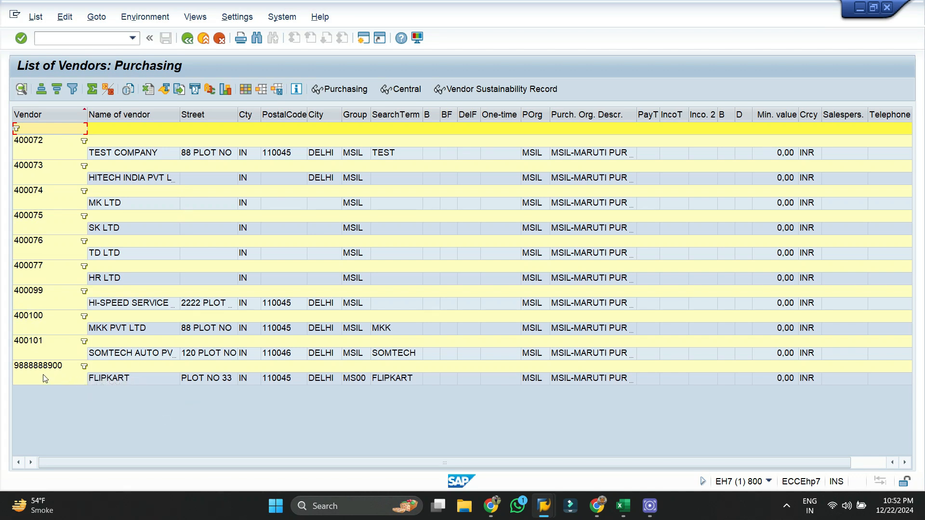
left_click(30, 370)
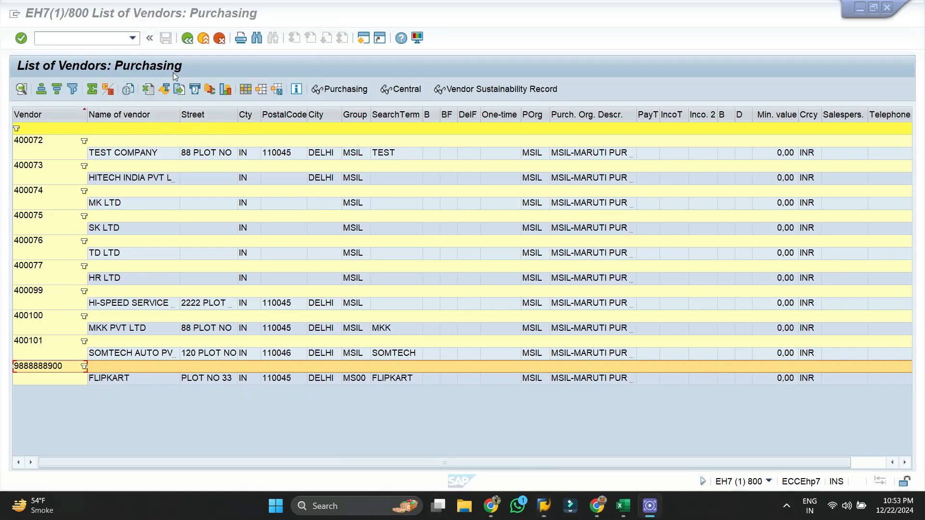
- Start the vendor change transaction XK02 from the vendor list
left_click(74, 41)
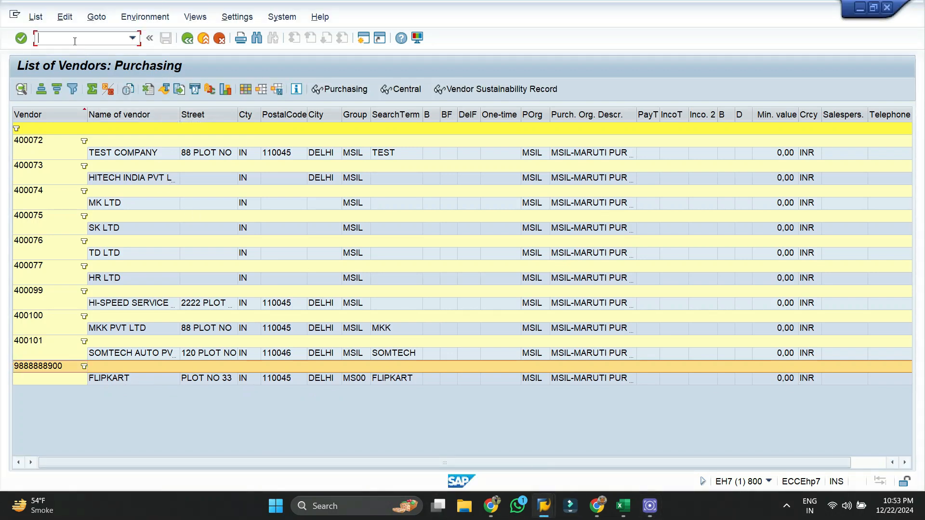
type("/NXK02")
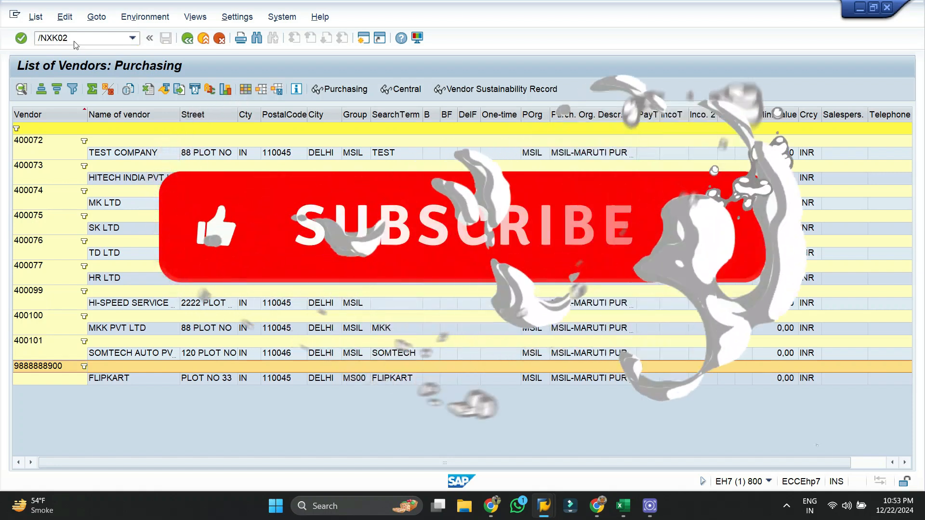
key("Return")
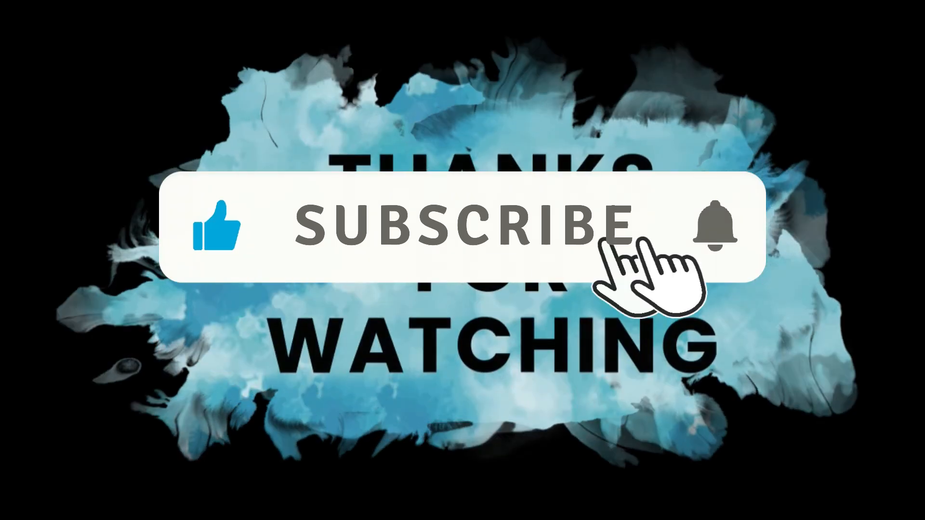